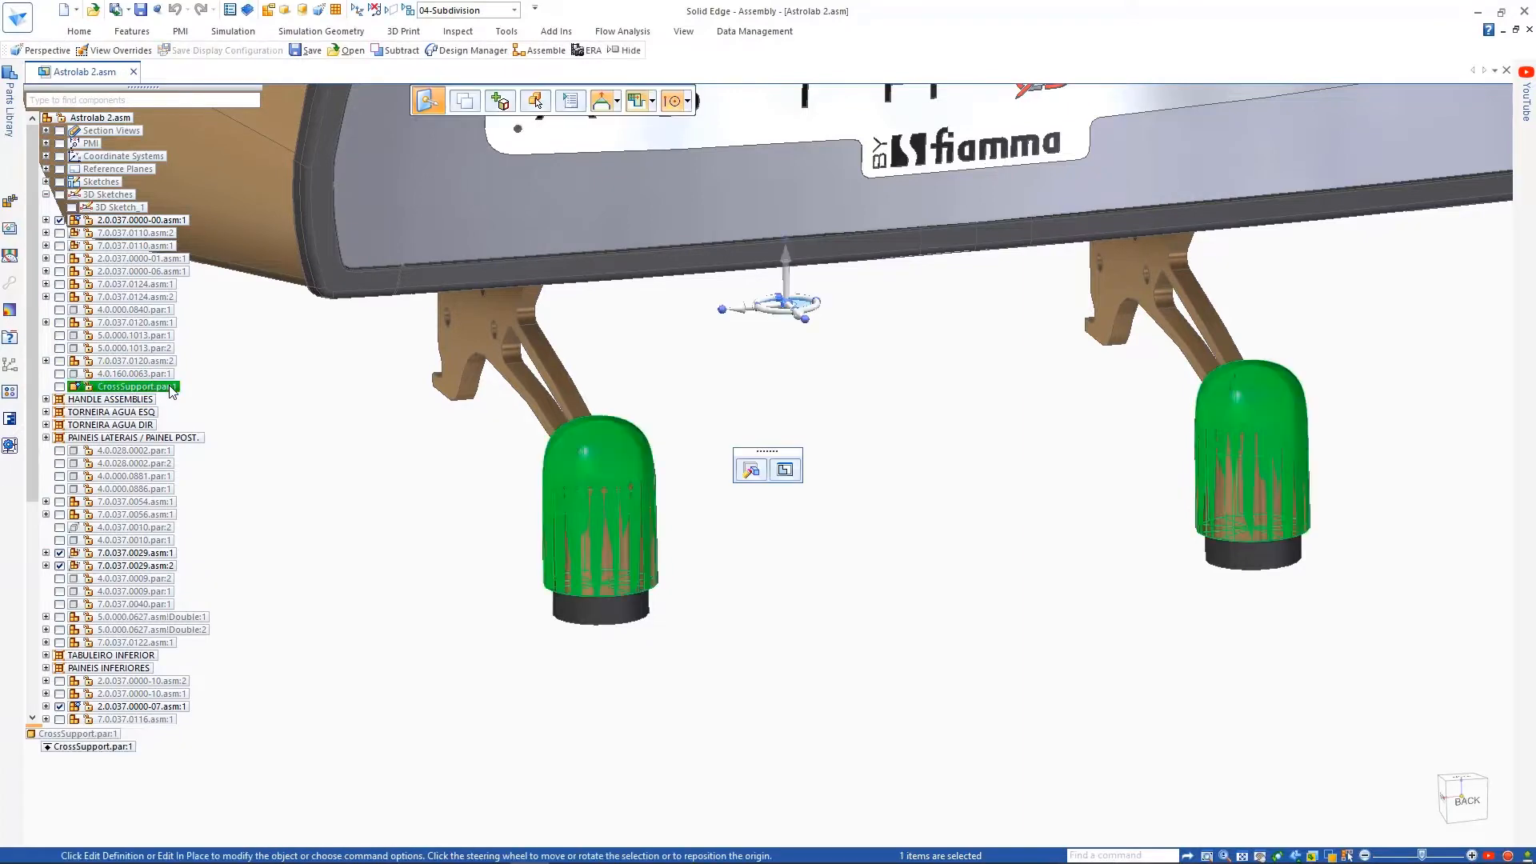
# Step: Edit CrossSupport.par in place with the surrounding assembly hidden, and open its subdivision body for editing
pyautogui.click(785, 471)
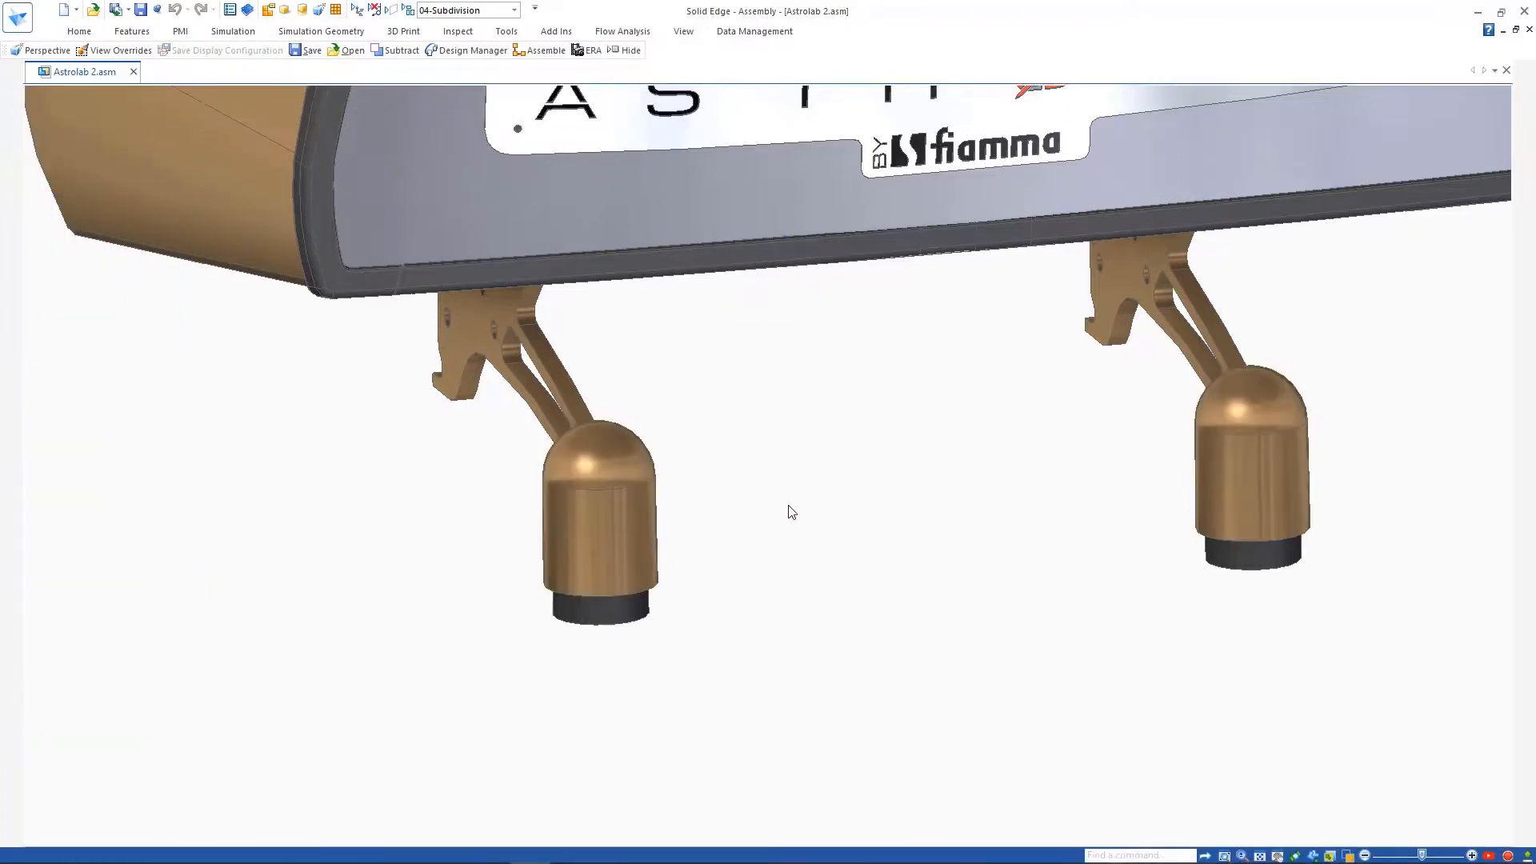
pyautogui.hotkey('ctrl', 'shift', 'p')
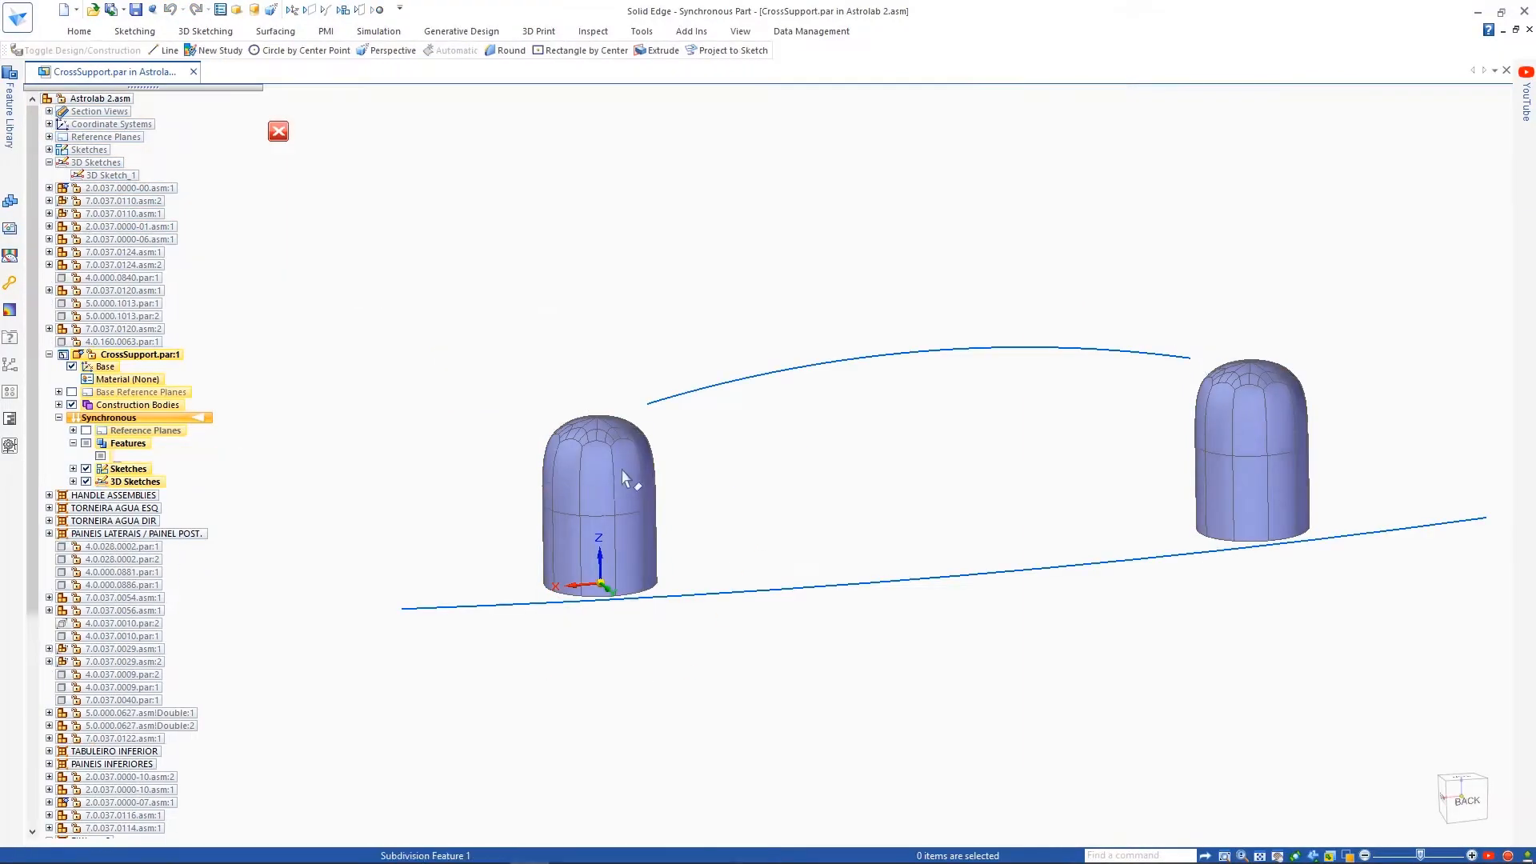
pyautogui.click(627, 480)
pyautogui.click(689, 348)
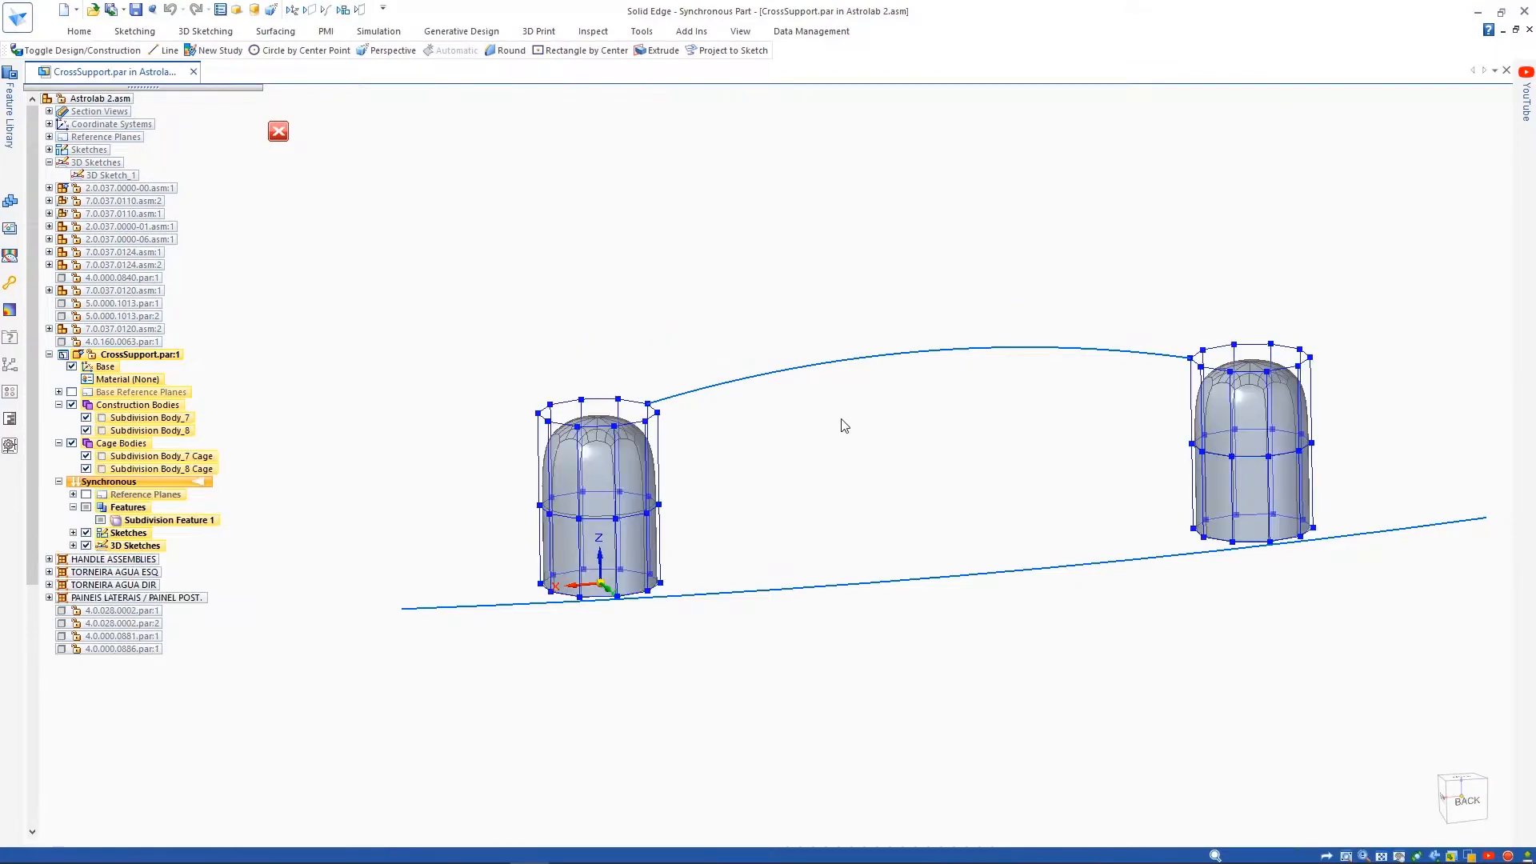
# Step: Bridge the facing upper cage faces of the two foot caps with 5 segments following the arched 3D curve
pyautogui.click(86, 33)
pyautogui.click(592, 71)
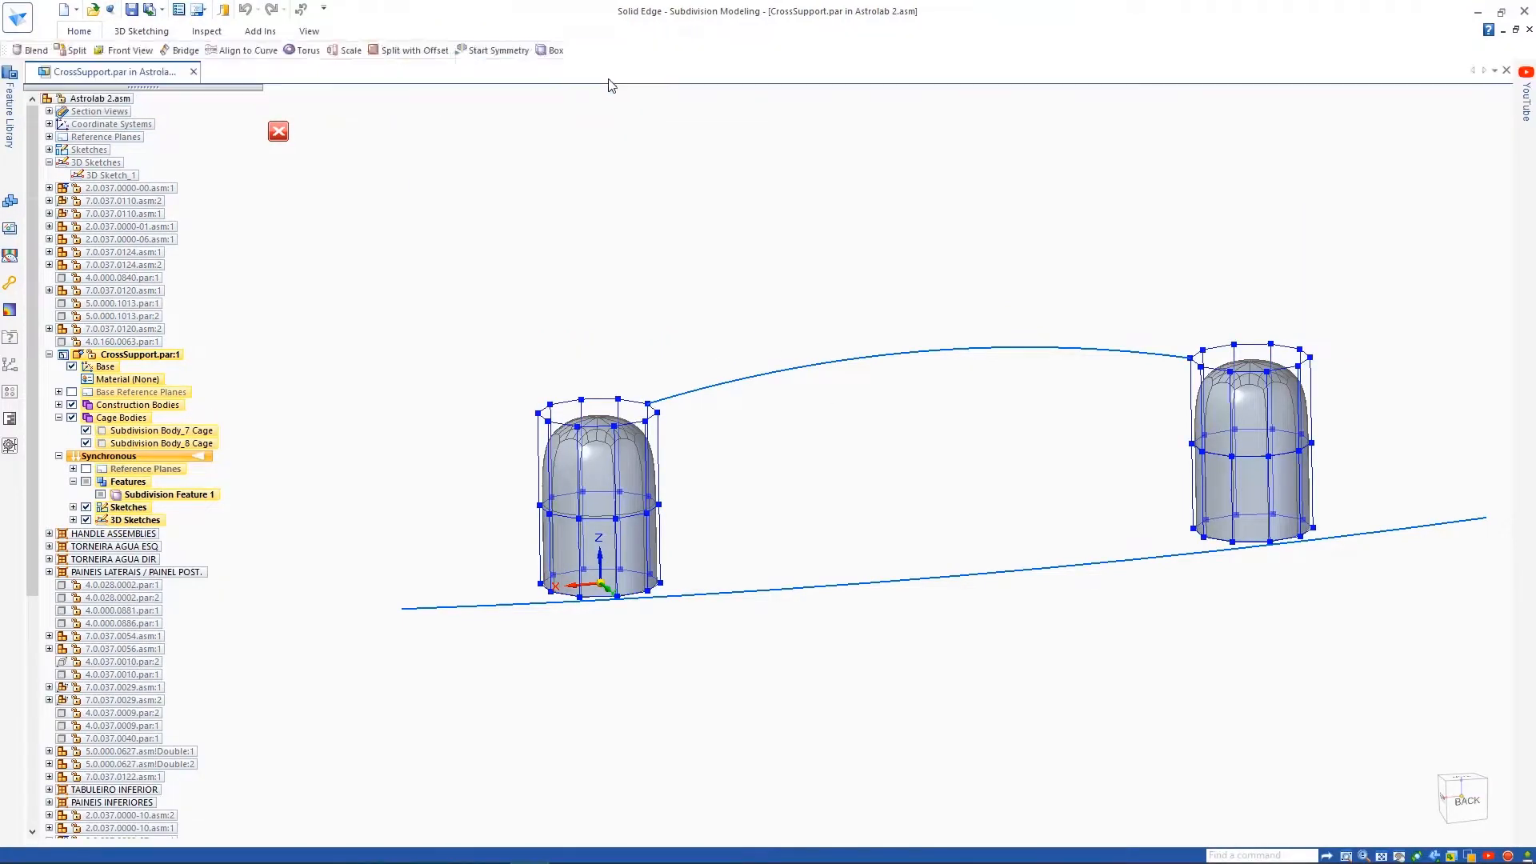
pyautogui.moveTo(1023, 190); pyautogui.dragTo(1086, 282, button='middle')
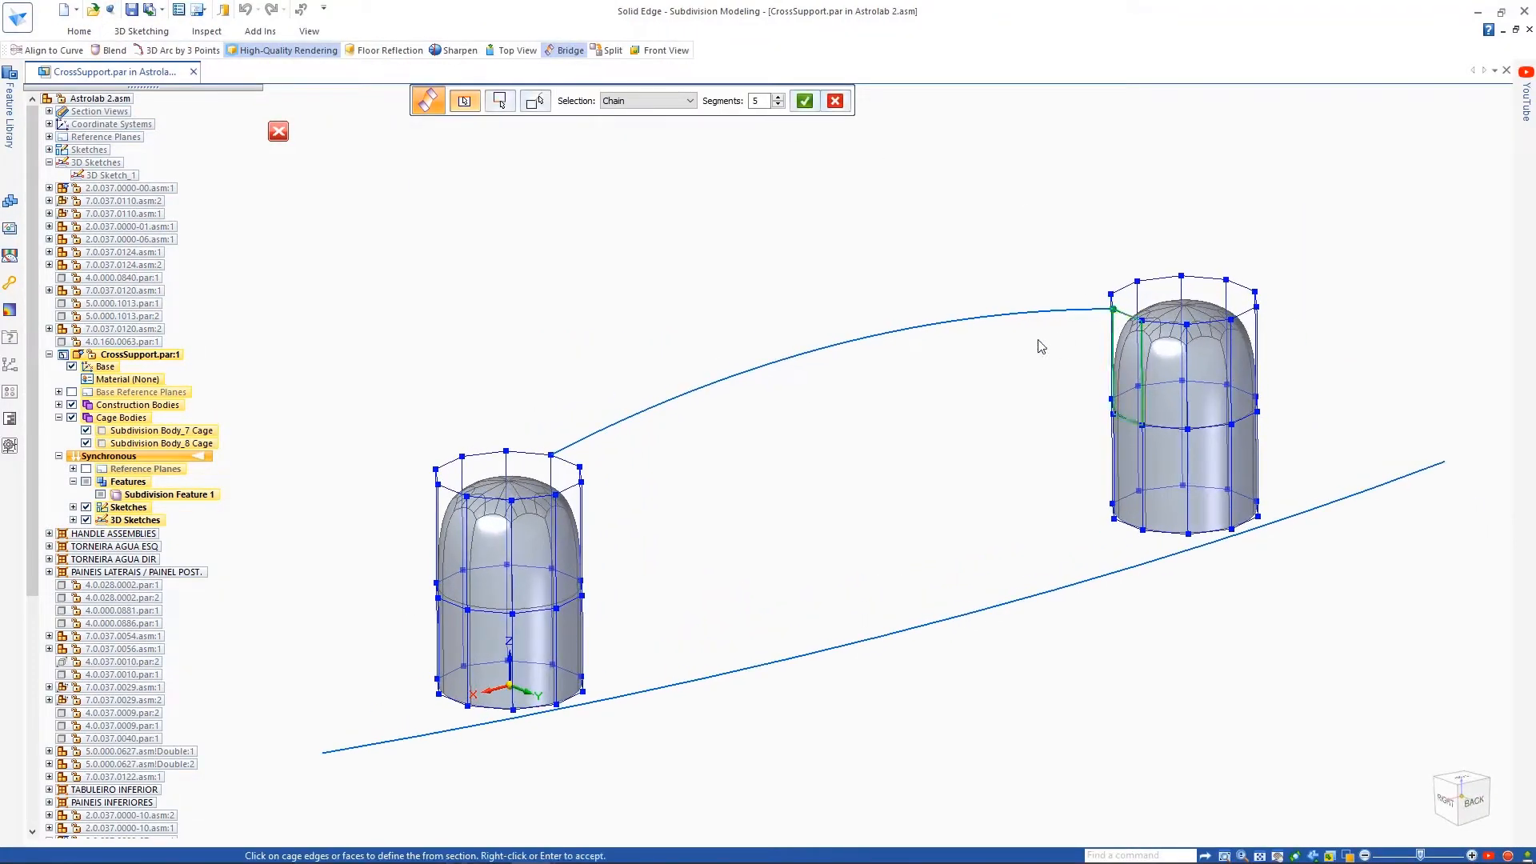
pyautogui.rightClick(1040, 345)
pyautogui.moveTo(1040, 346); pyautogui.dragTo(472, 393, button='middle')
pyautogui.click(470, 382)
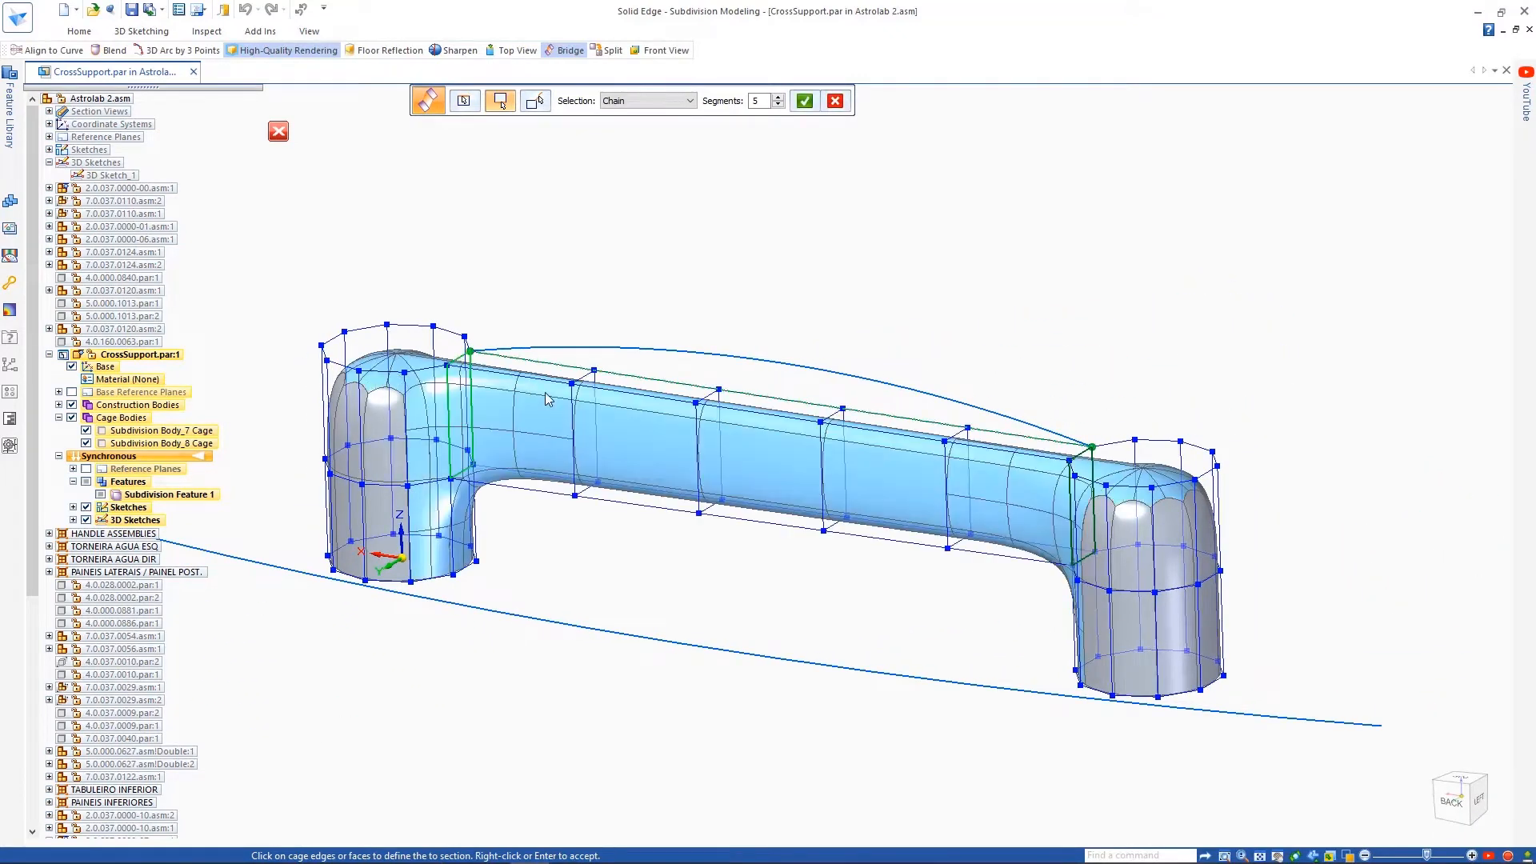
pyautogui.click(778, 96)
pyautogui.click(778, 97)
pyautogui.click(778, 104)
pyautogui.click(778, 104)
pyautogui.rightClick(717, 281)
pyautogui.press('Escape')
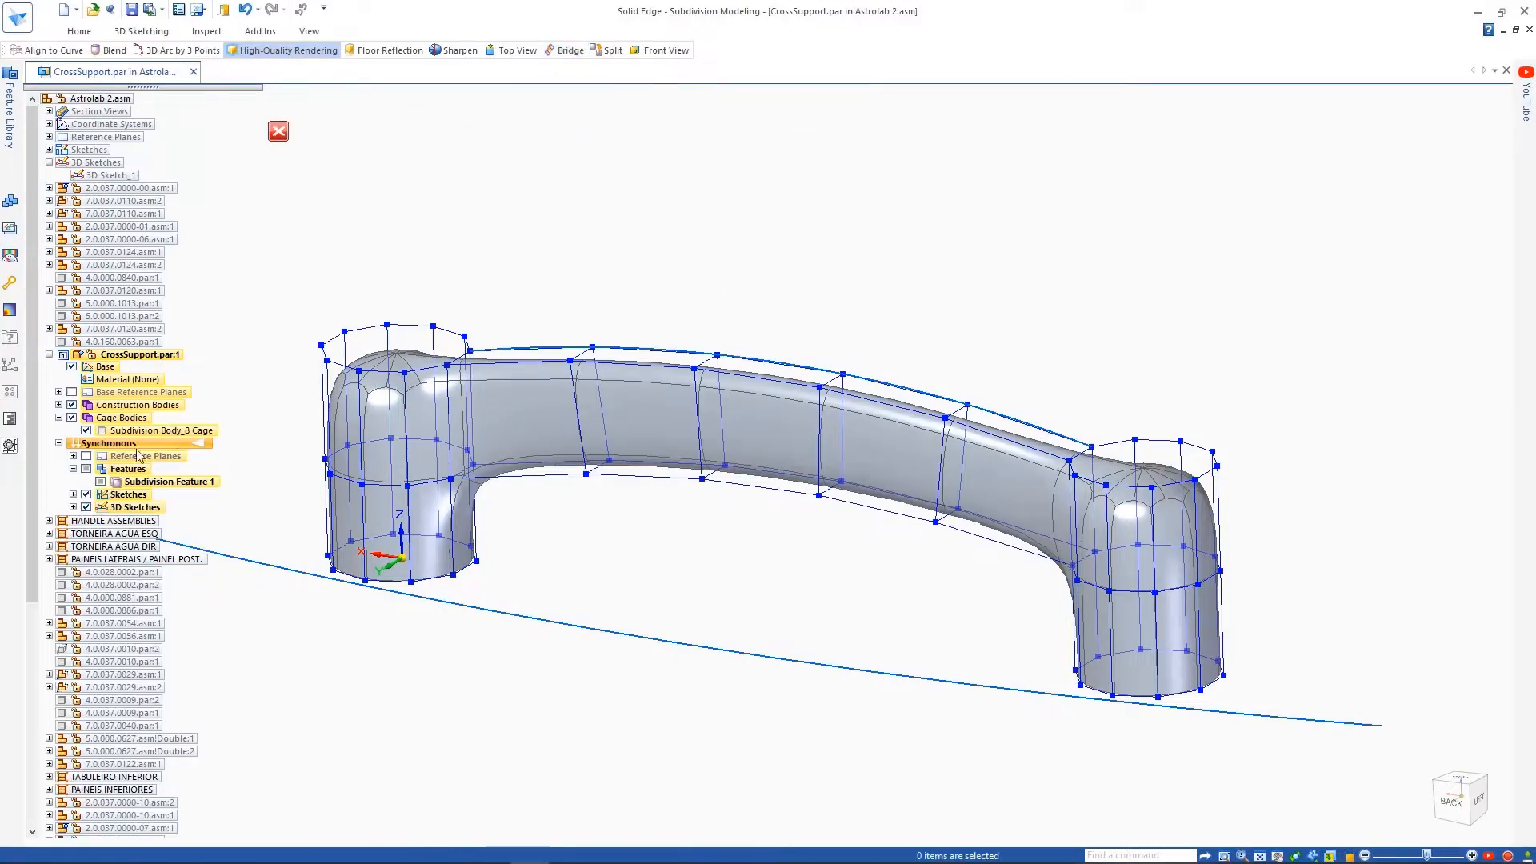
# Step: Hide the 3D sketches and, in a top view, align the bridge's outer-side cage vertices to the curved sketch line
pyautogui.click(86, 507)
pyautogui.hotkey('ctrl', 't')
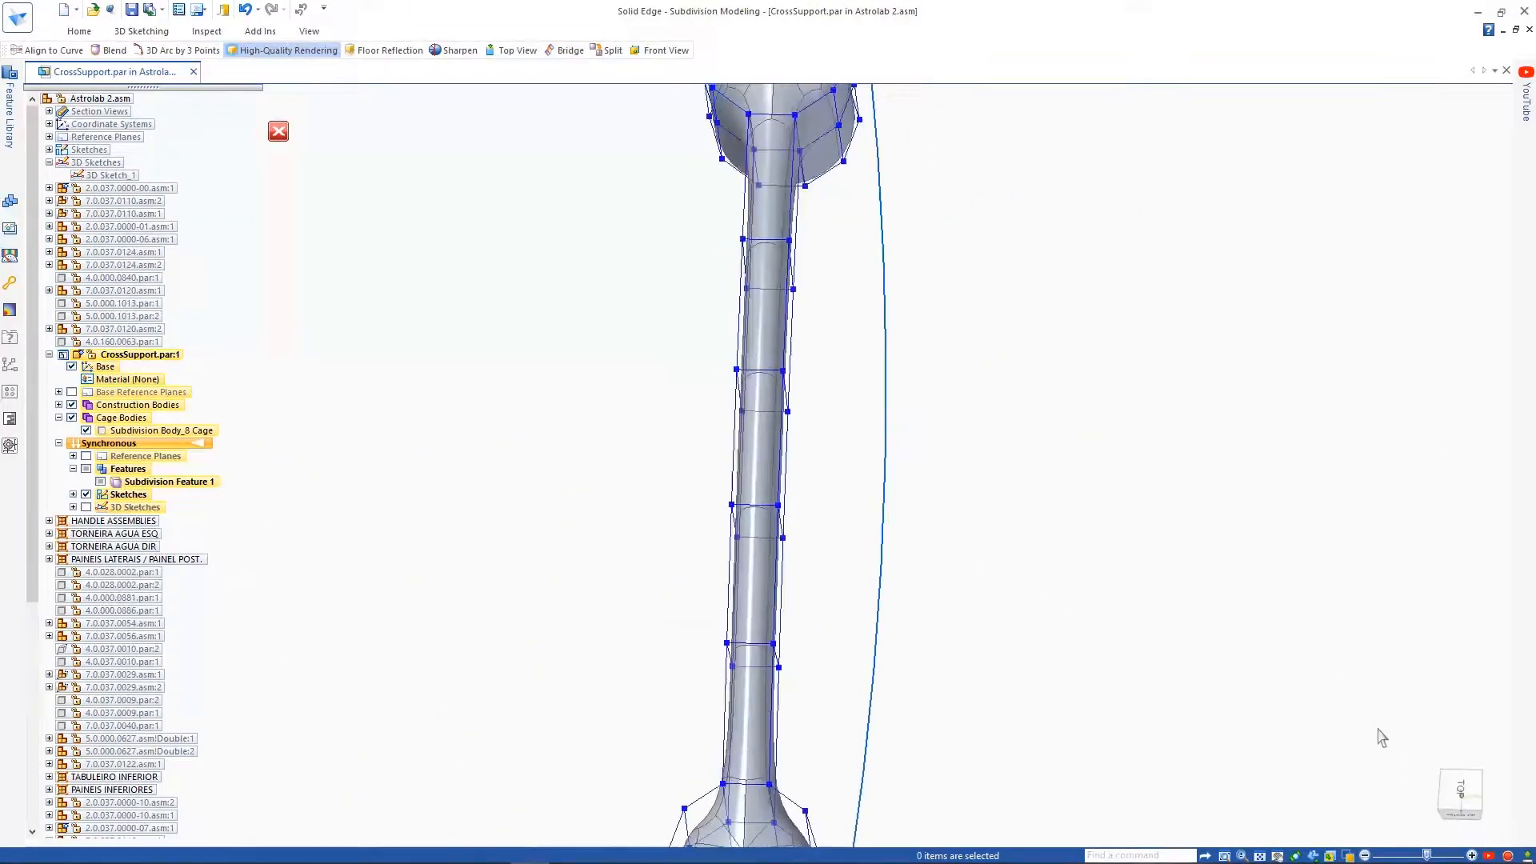
pyautogui.scroll(3, 1042, 491)
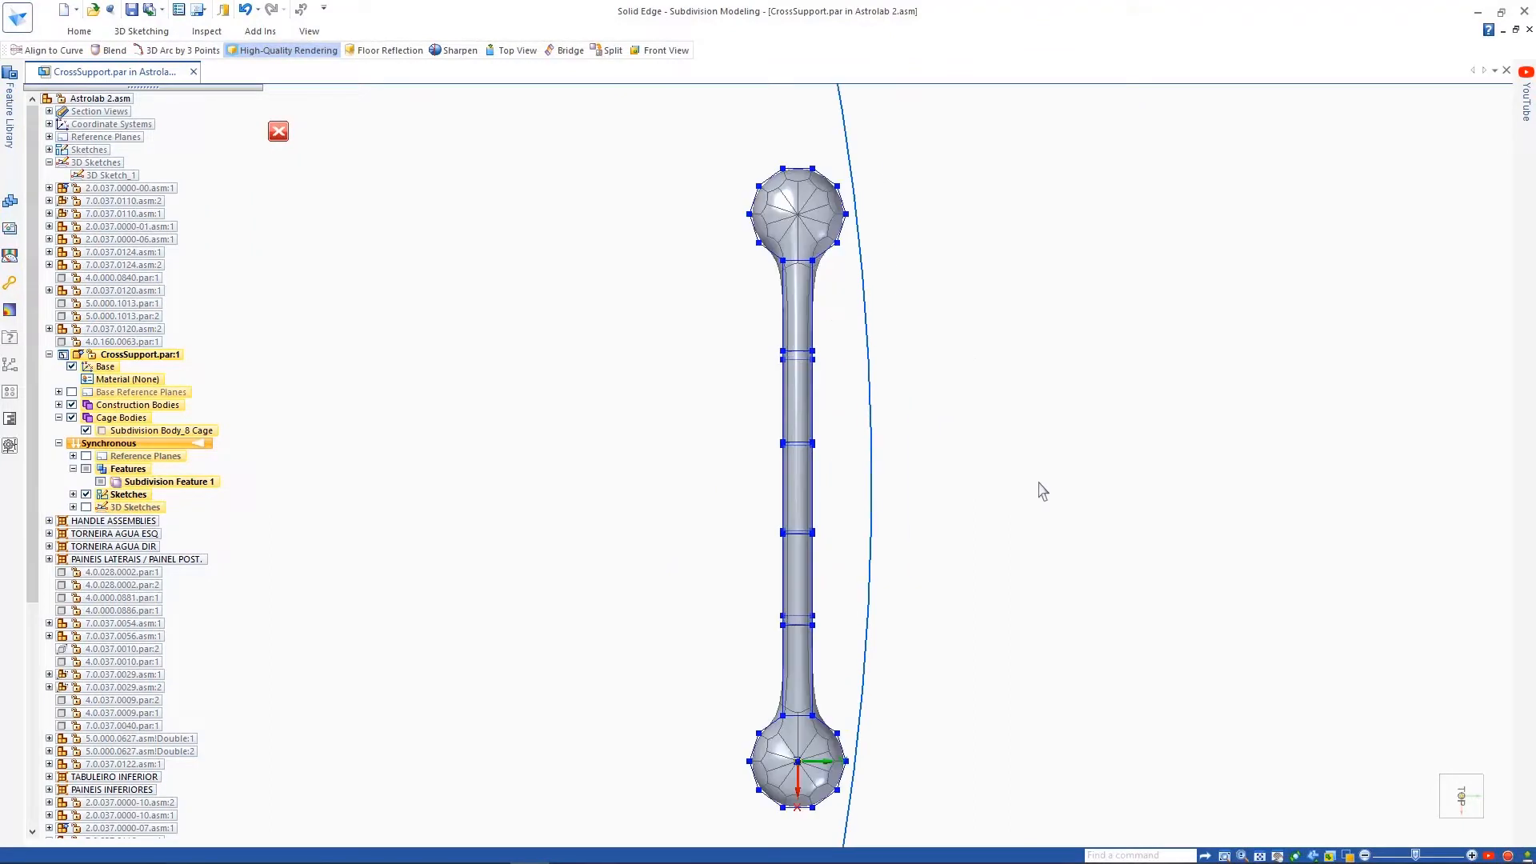
pyautogui.click(79, 31)
pyautogui.click(645, 68)
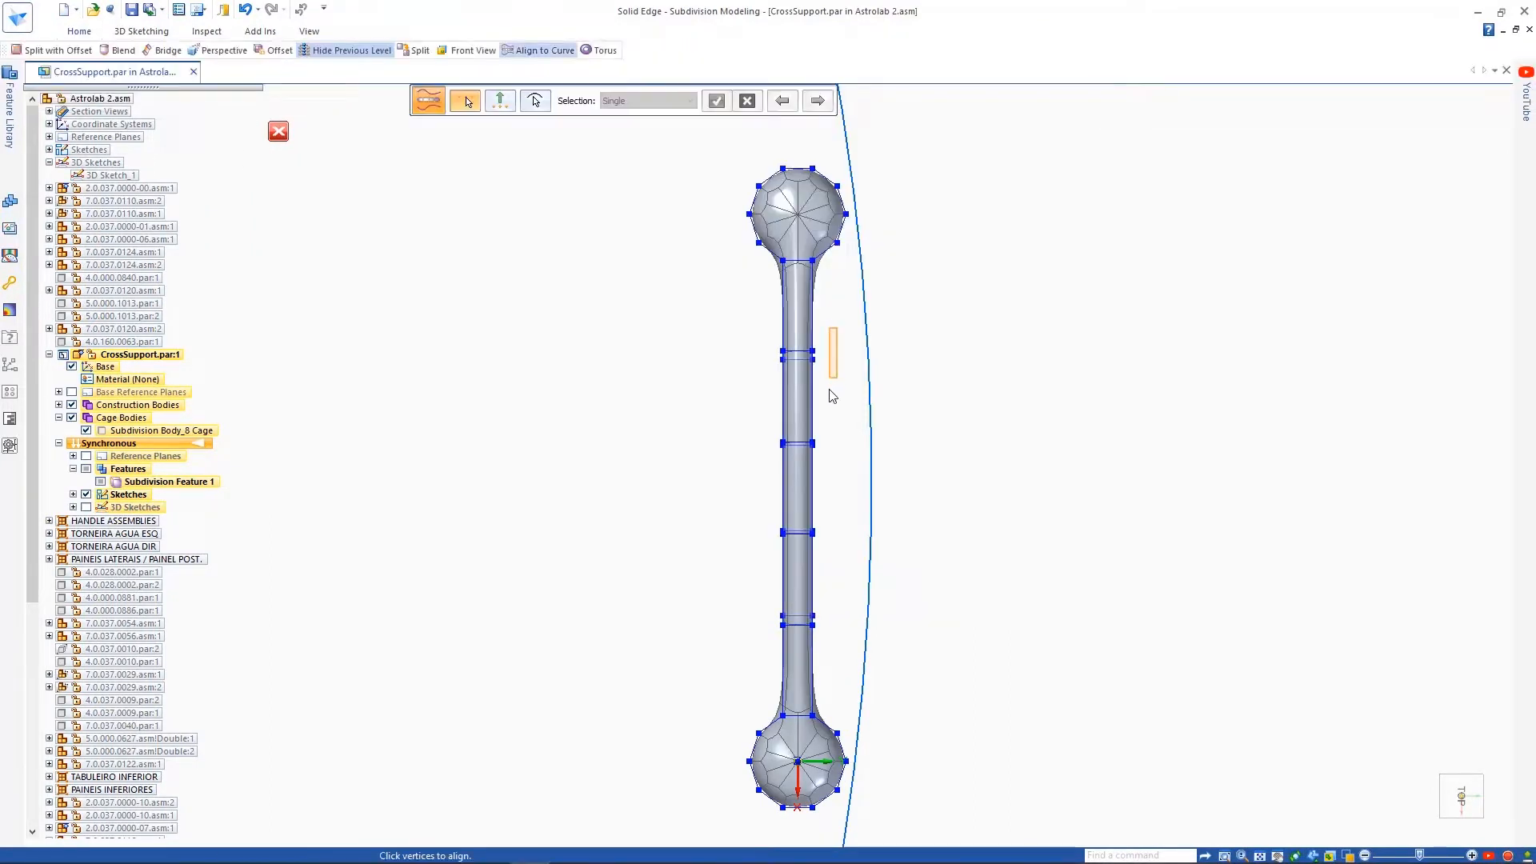
pyautogui.moveTo(814, 639); pyautogui.dragTo(810, 640)
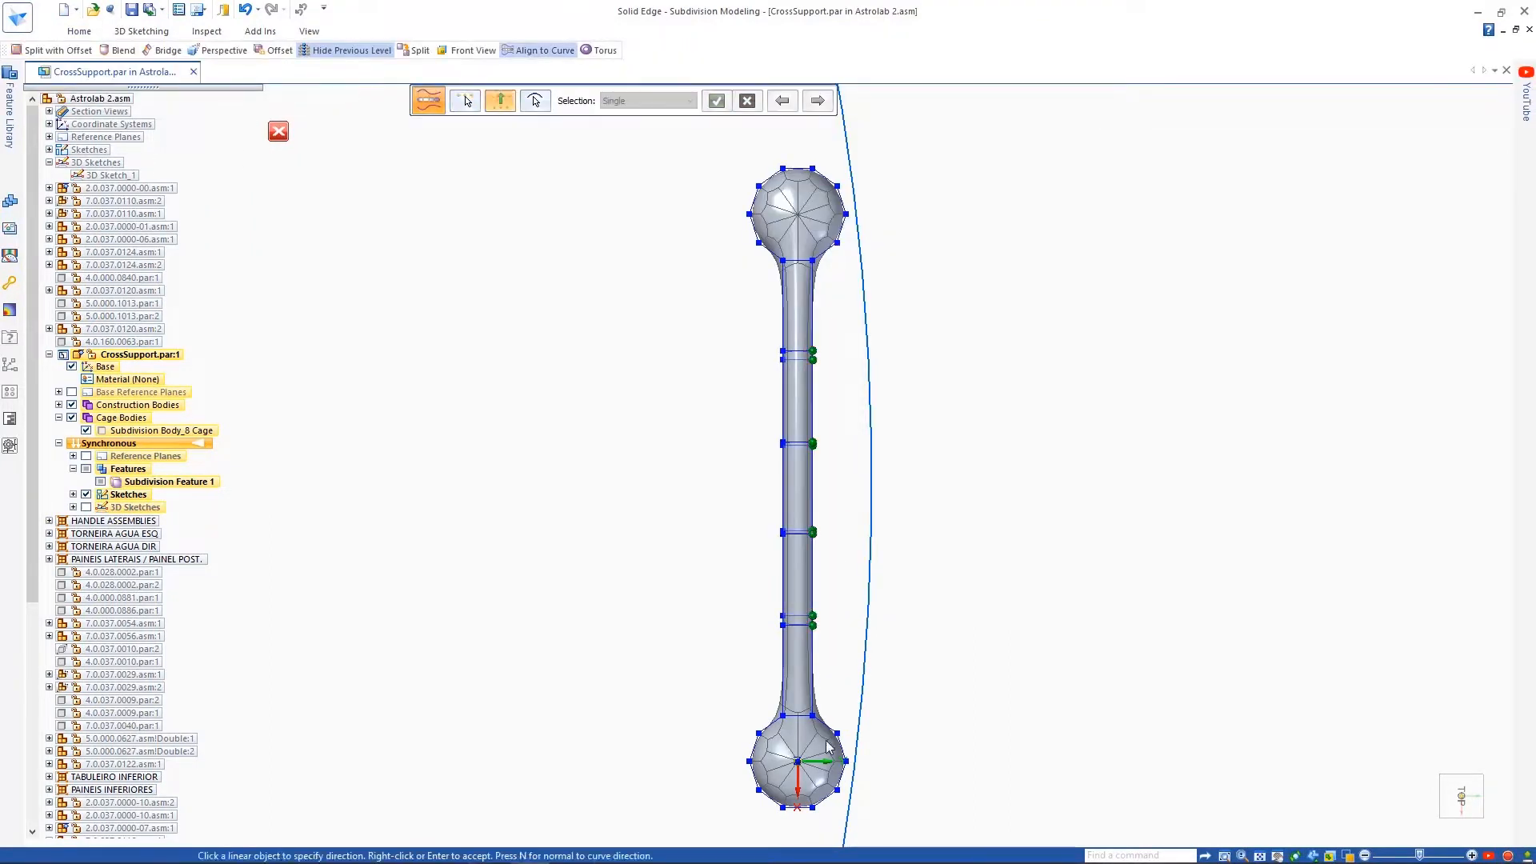
pyautogui.rightClick(908, 503)
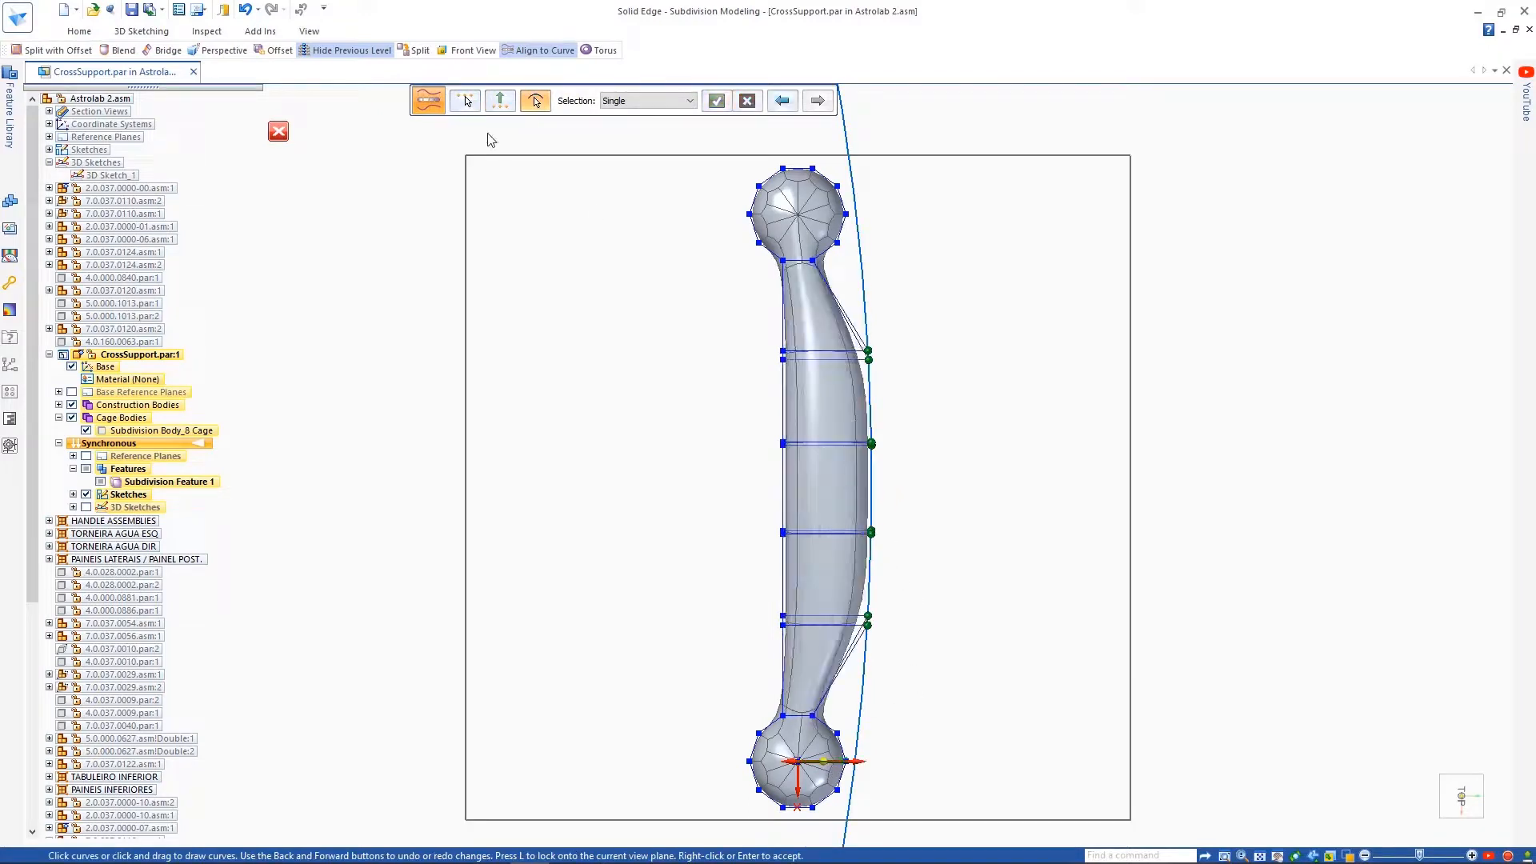
# Step: Align the bridge's opposite-side cage vertices to a freehand curve bowed towards the outer side, giving the bar a slim, even width
pyautogui.moveTo(748, 318); pyautogui.dragTo(814, 679)
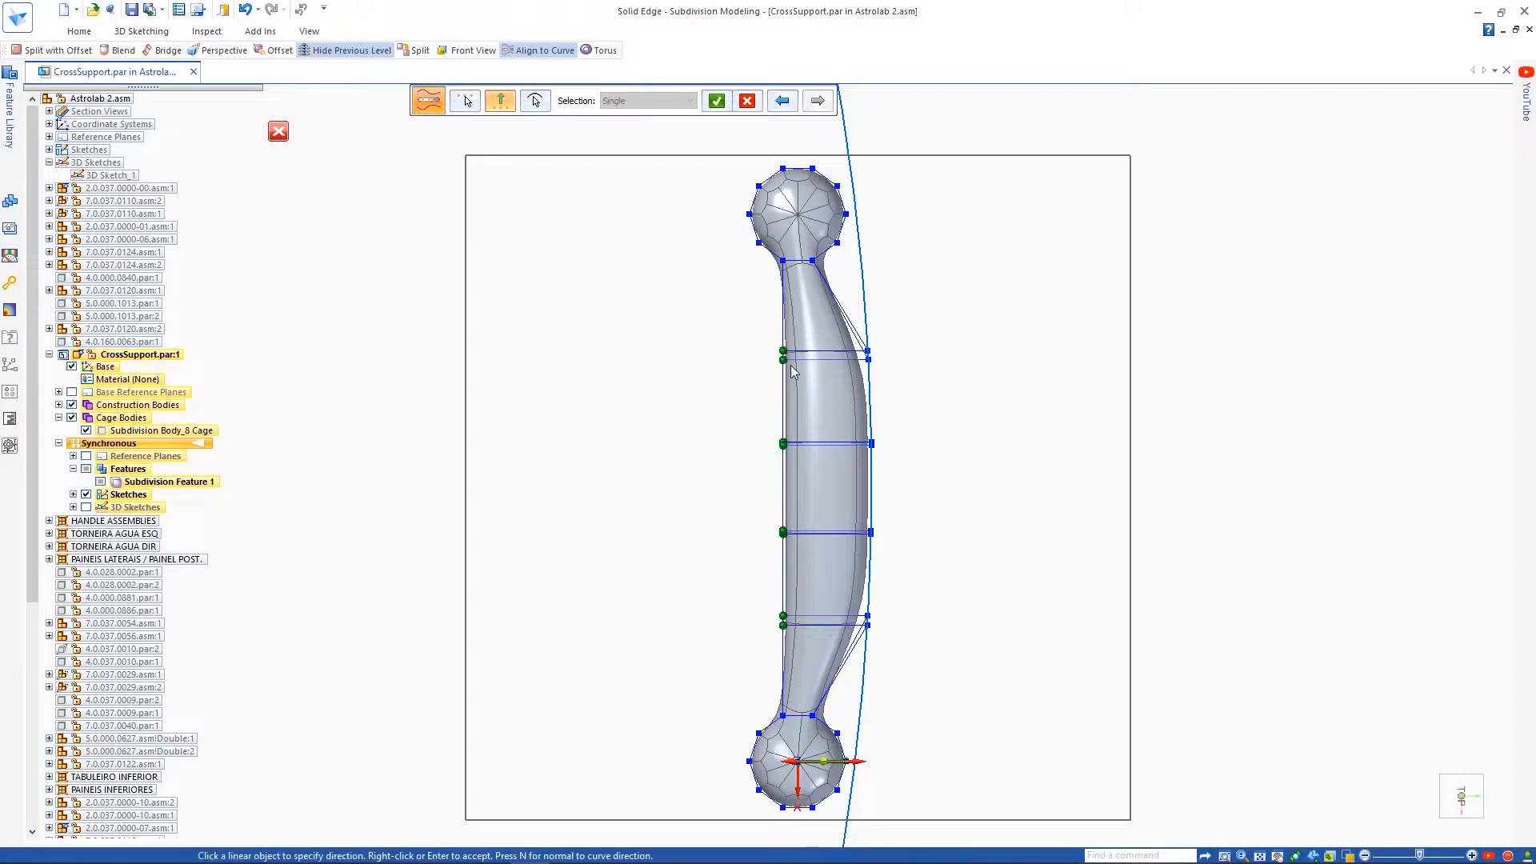
pyautogui.rightClick(808, 655)
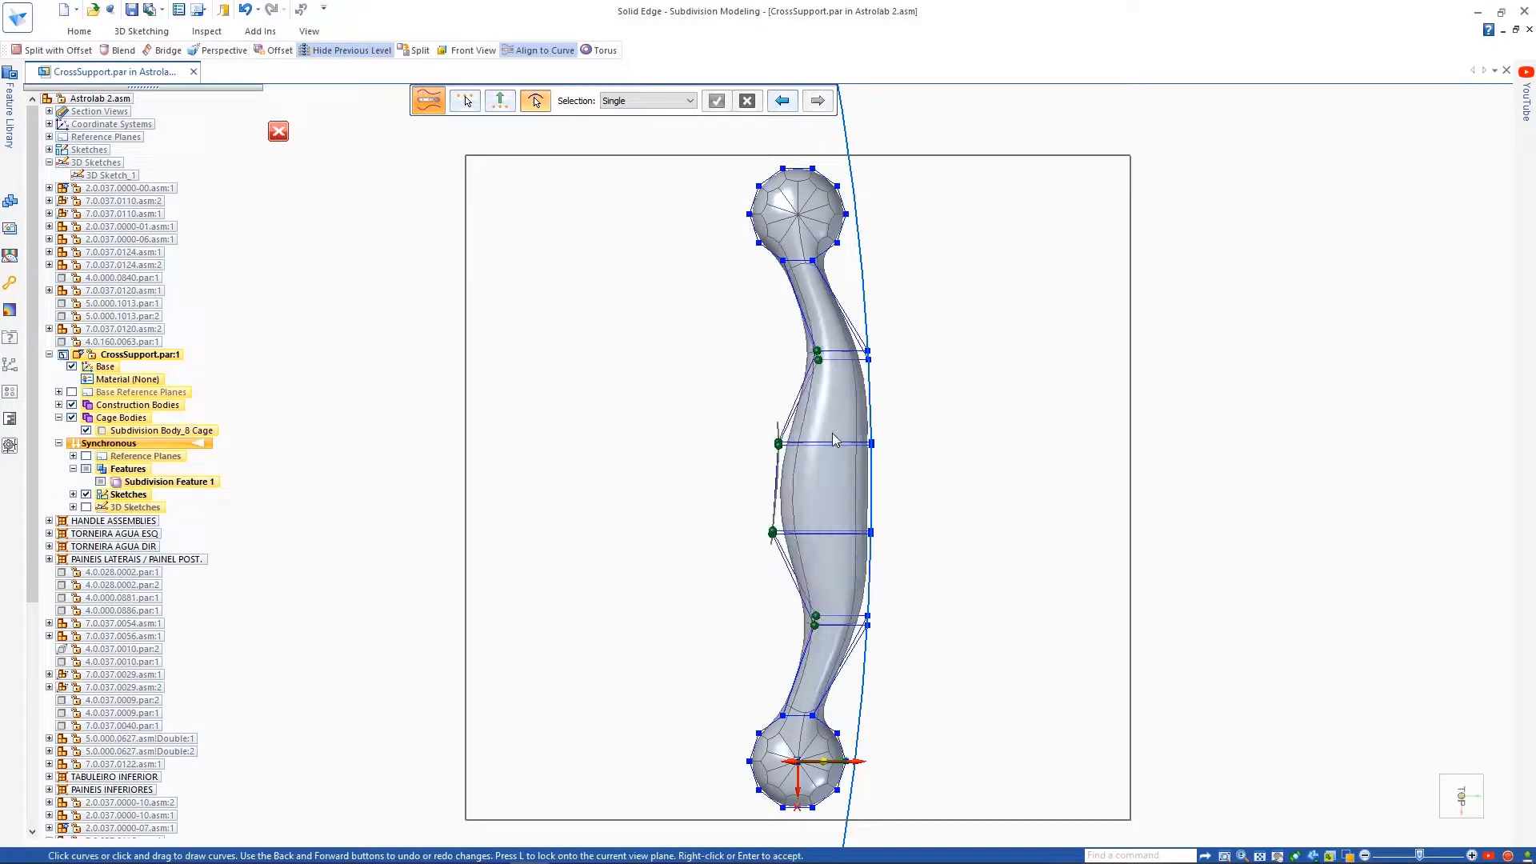
pyautogui.moveTo(833, 523); pyautogui.dragTo(830, 540)
pyautogui.rightClick(752, 490)
pyautogui.press('Escape')
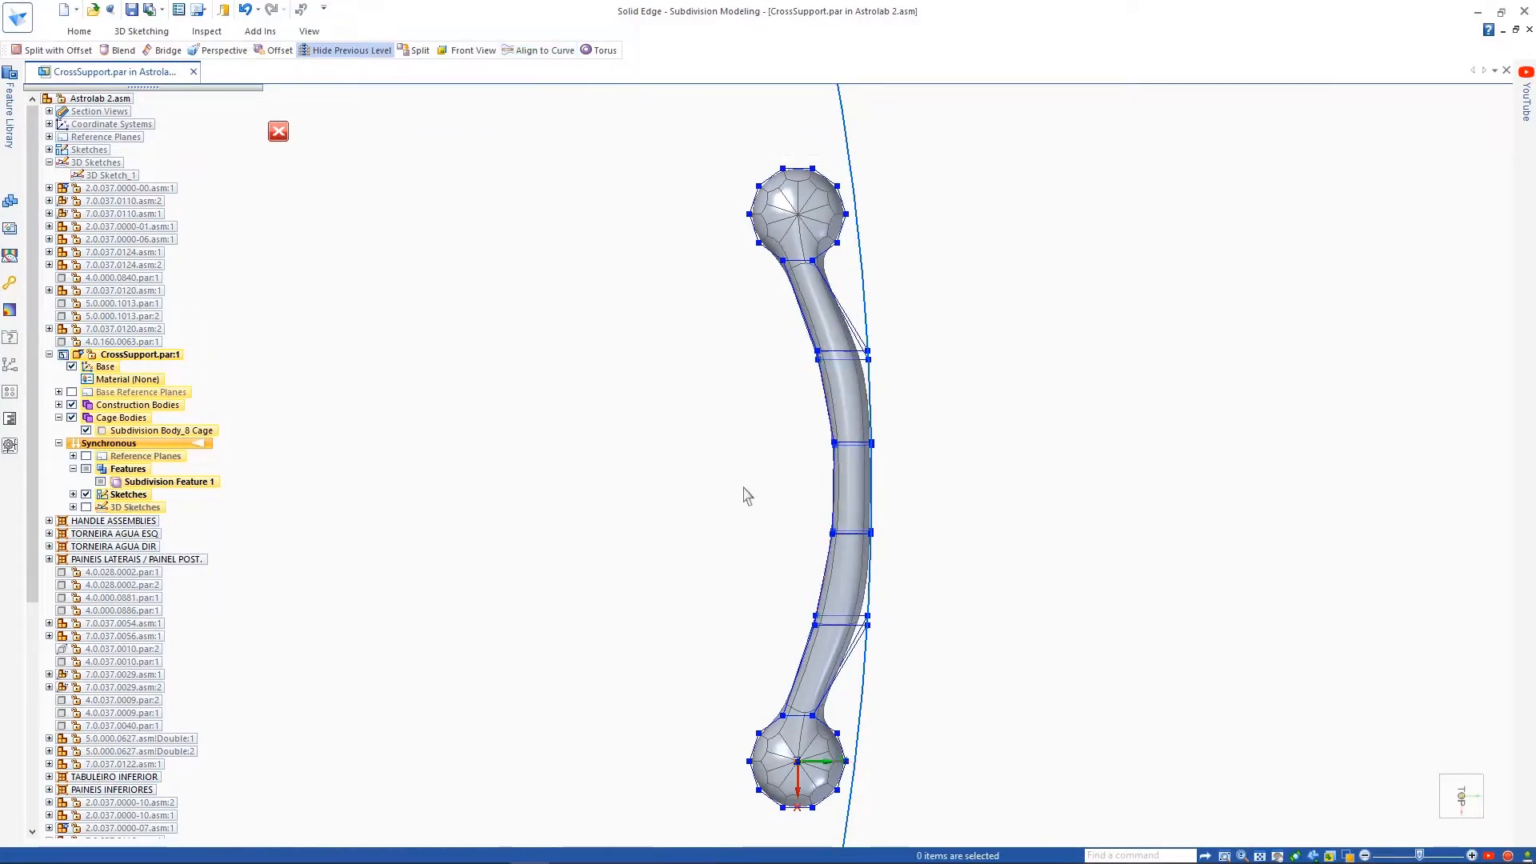
# Step: Hide the sketches, split the bottom faces of both caps with a 0.5 offset, and push the inner faces inward as recesses
pyautogui.click(86, 494)
pyautogui.moveTo(512, 495)
pyautogui.mouseDown(button='middle')
pyautogui.moveTo(538, 484)
pyautogui.moveTo(566, 419)
pyautogui.moveTo(848, 387)
pyautogui.mouseUp(button='middle')
pyautogui.scroll(3, 850, 387)
pyautogui.scroll(1, 849, 387)
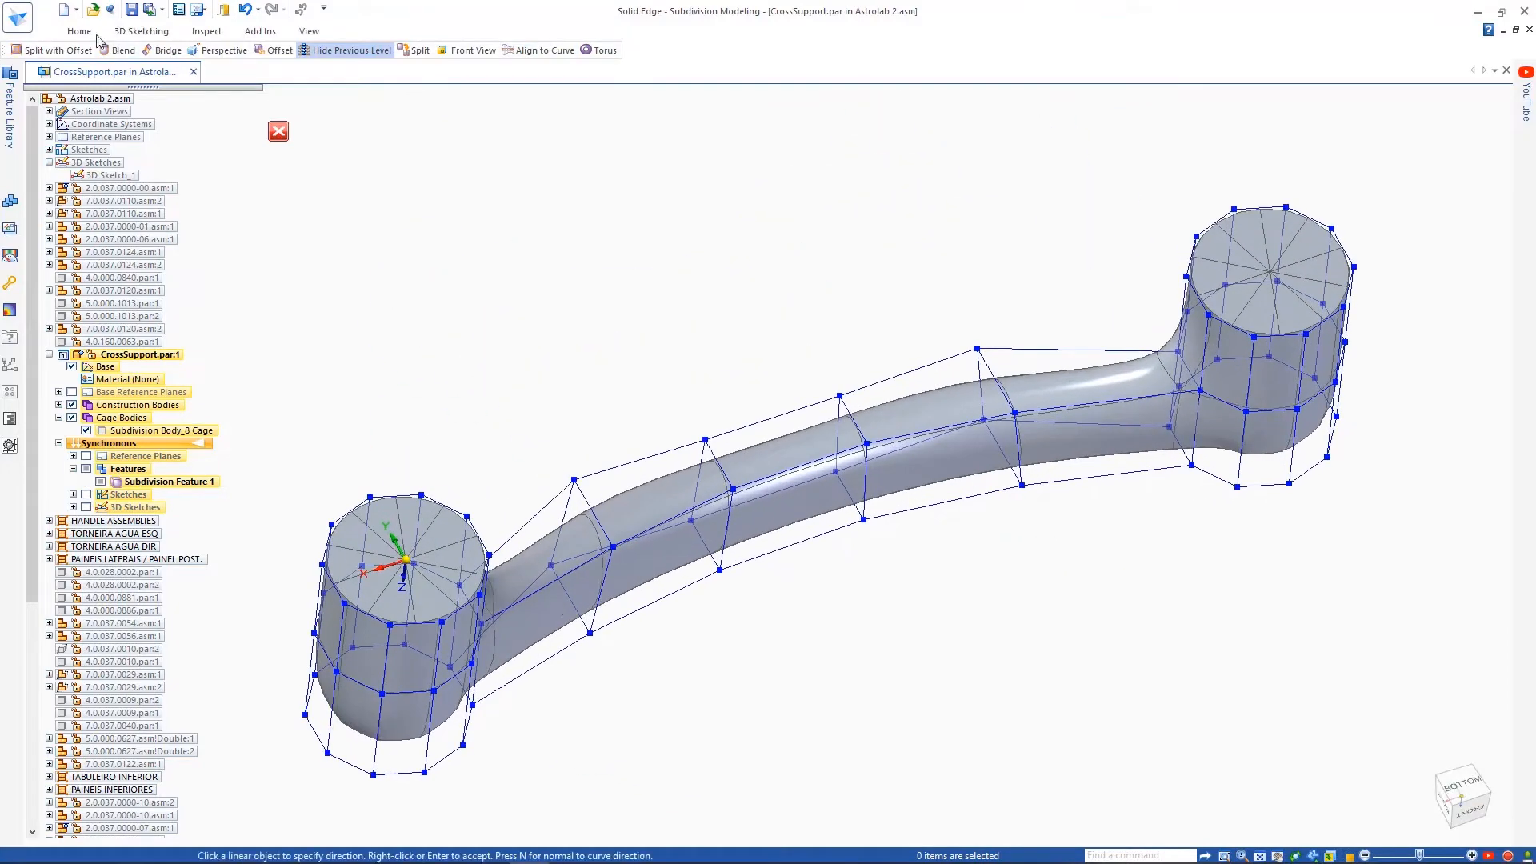
pyautogui.click(89, 32)
pyautogui.click(566, 121)
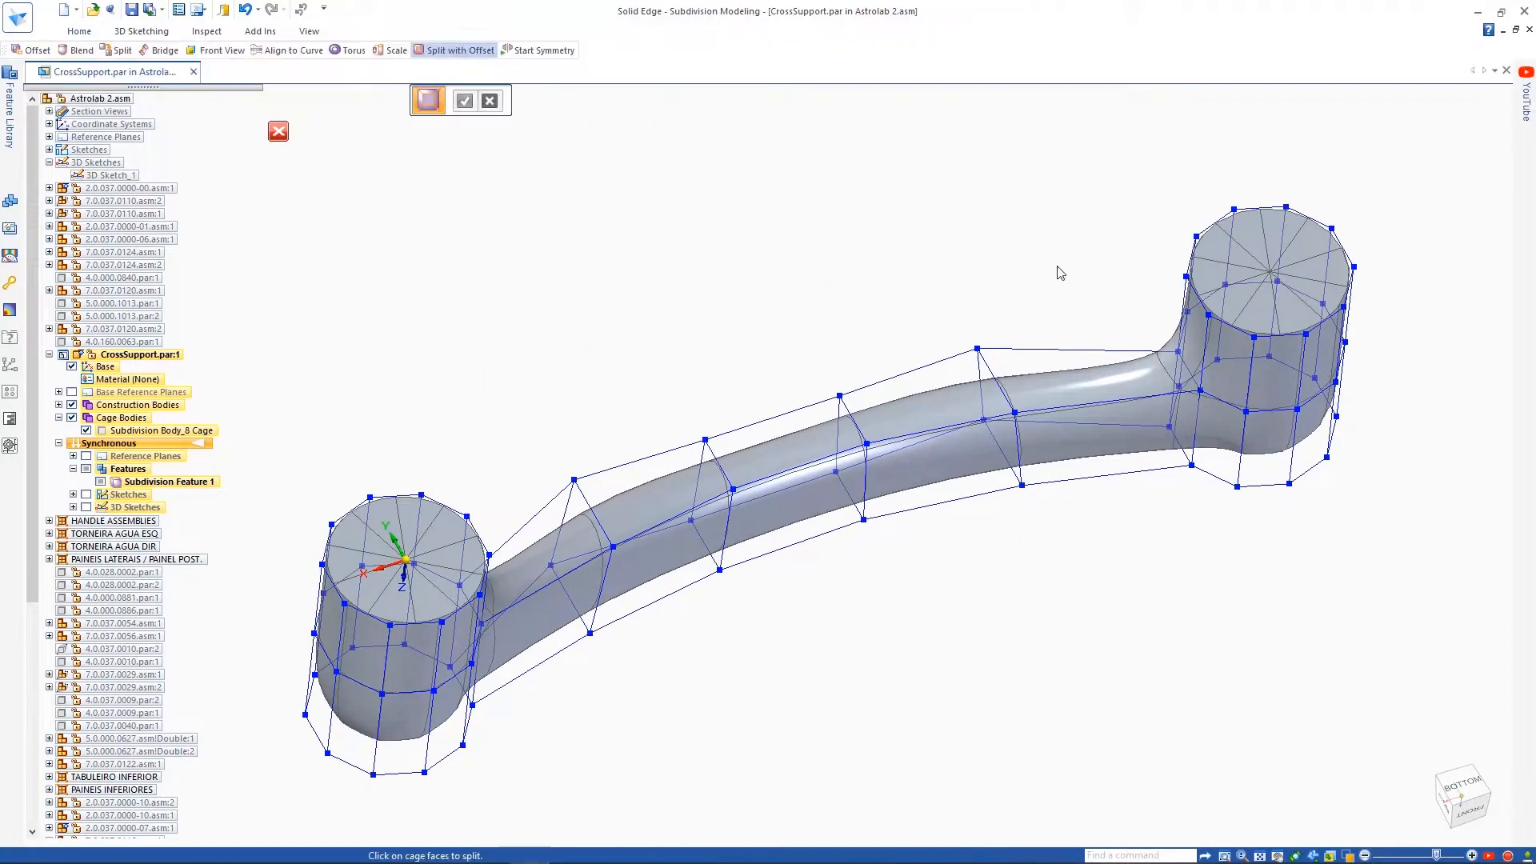
pyautogui.click(1222, 270)
pyautogui.click(404, 537)
pyautogui.write('.5')
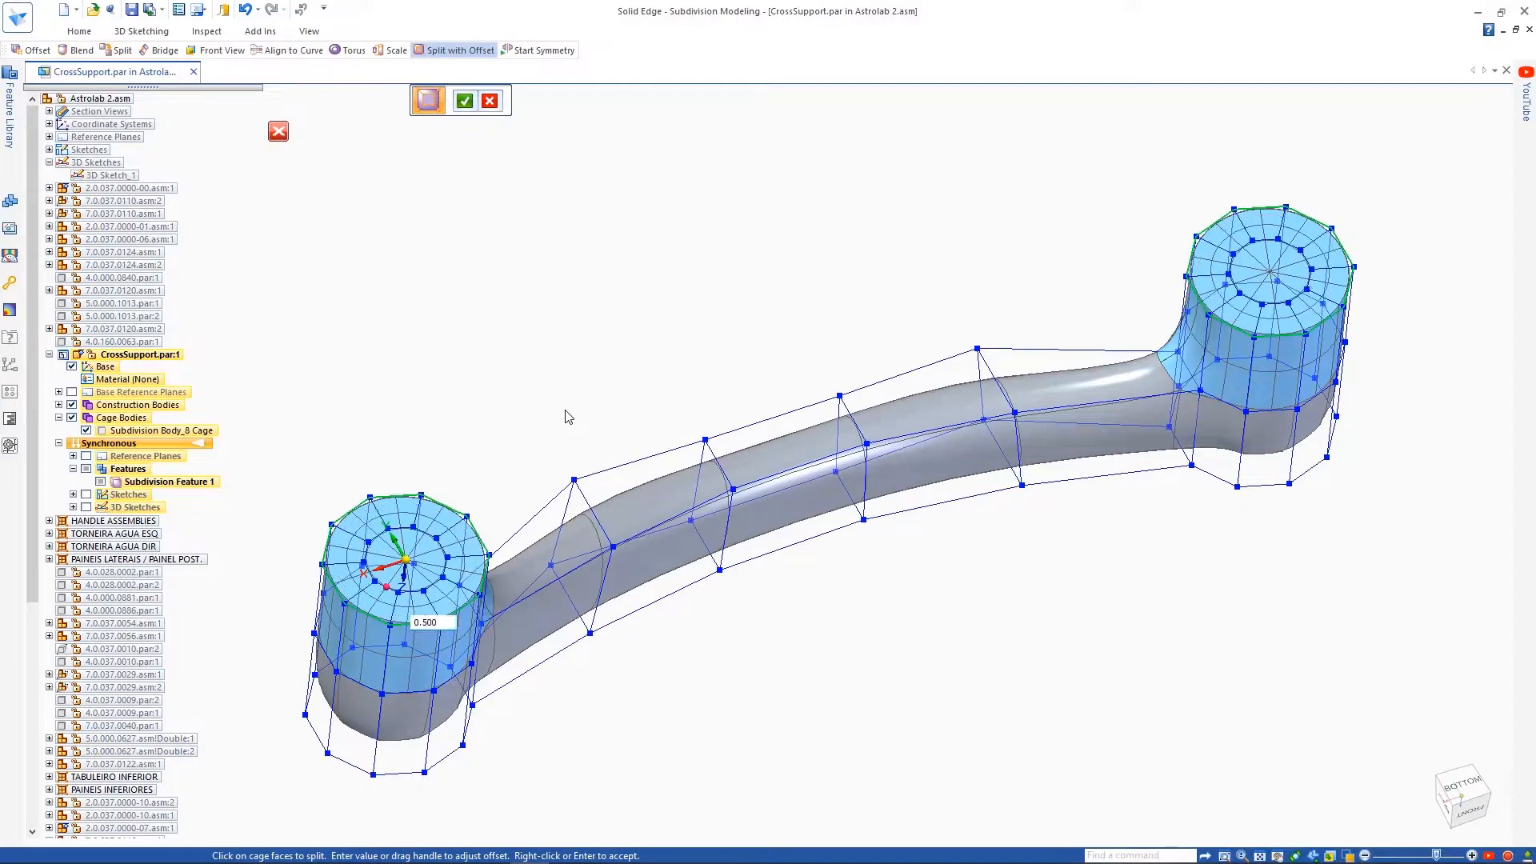
pyautogui.press('Return')
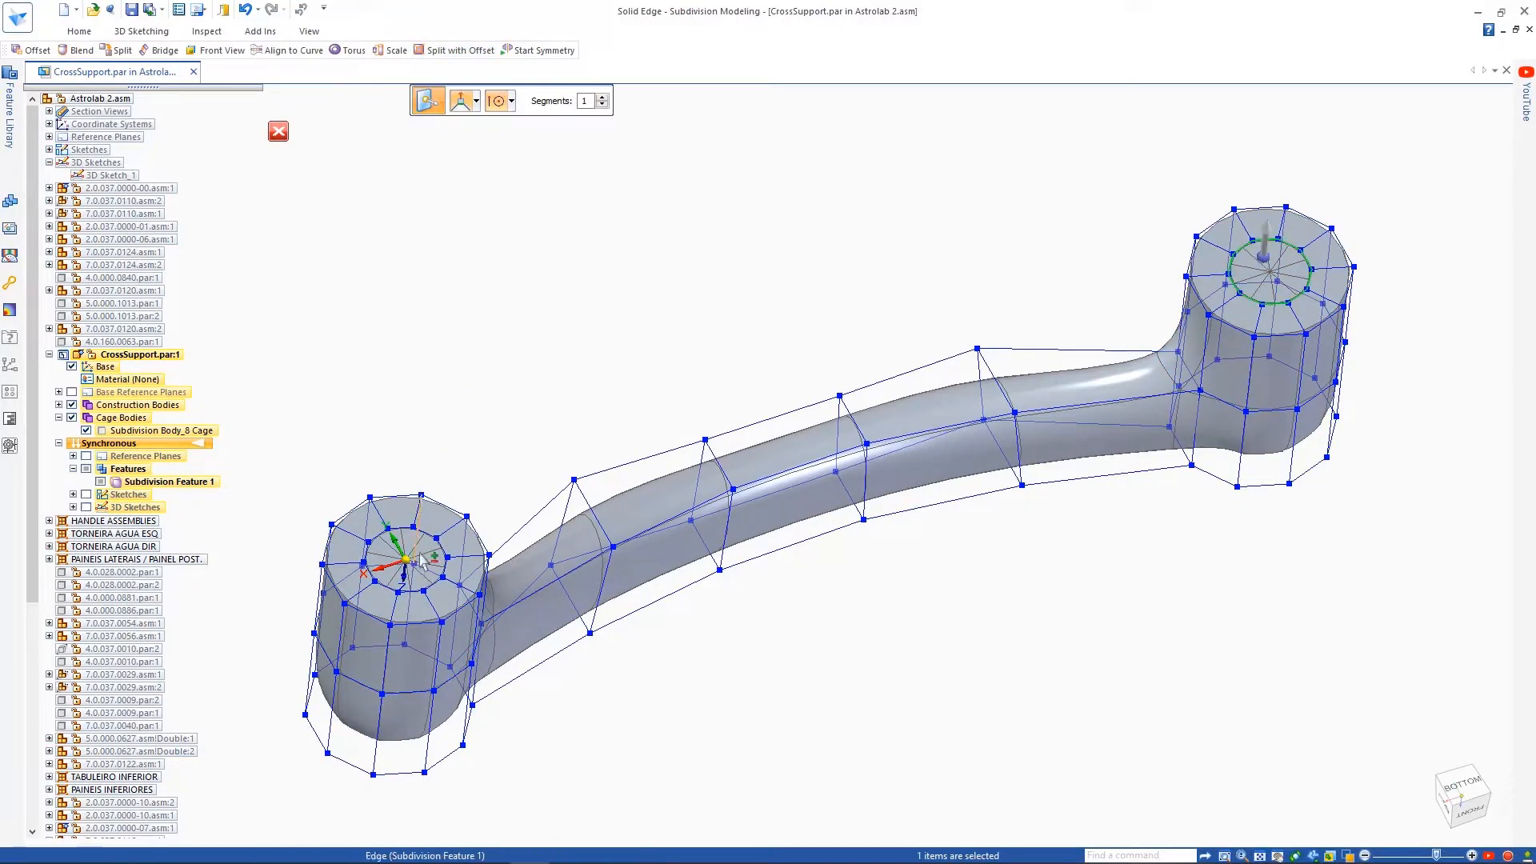
pyautogui.moveTo(1262, 272); pyautogui.dragTo(1270, 300)
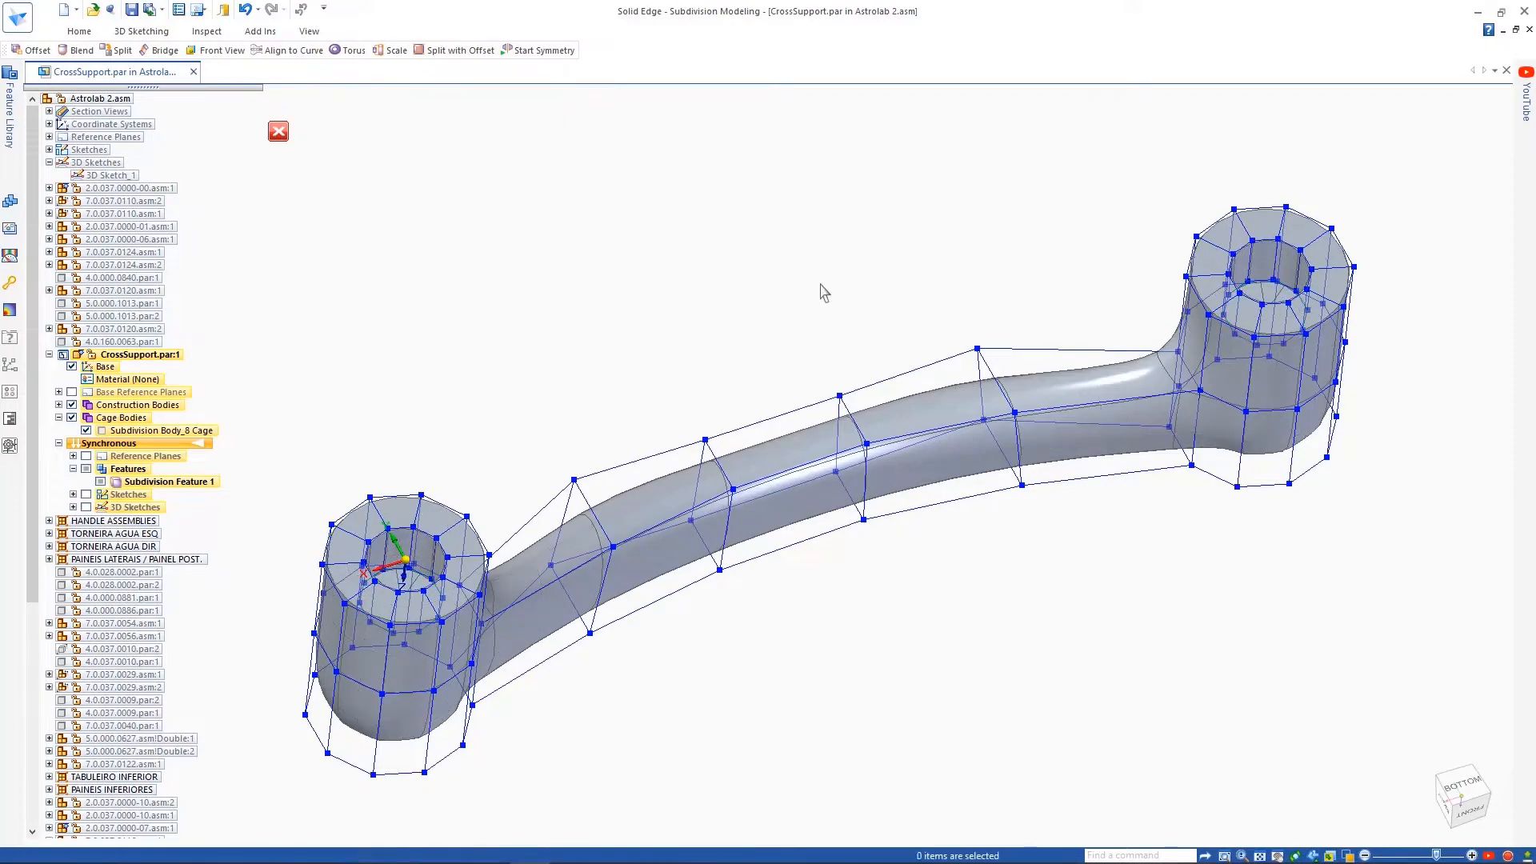
# Step: Finish the subdivision feature as a design body and return to the assembly
pyautogui.moveTo(823, 291); pyautogui.dragTo(800, 192, button='middle')
pyautogui.click(279, 132)
pyautogui.click(128, 417)
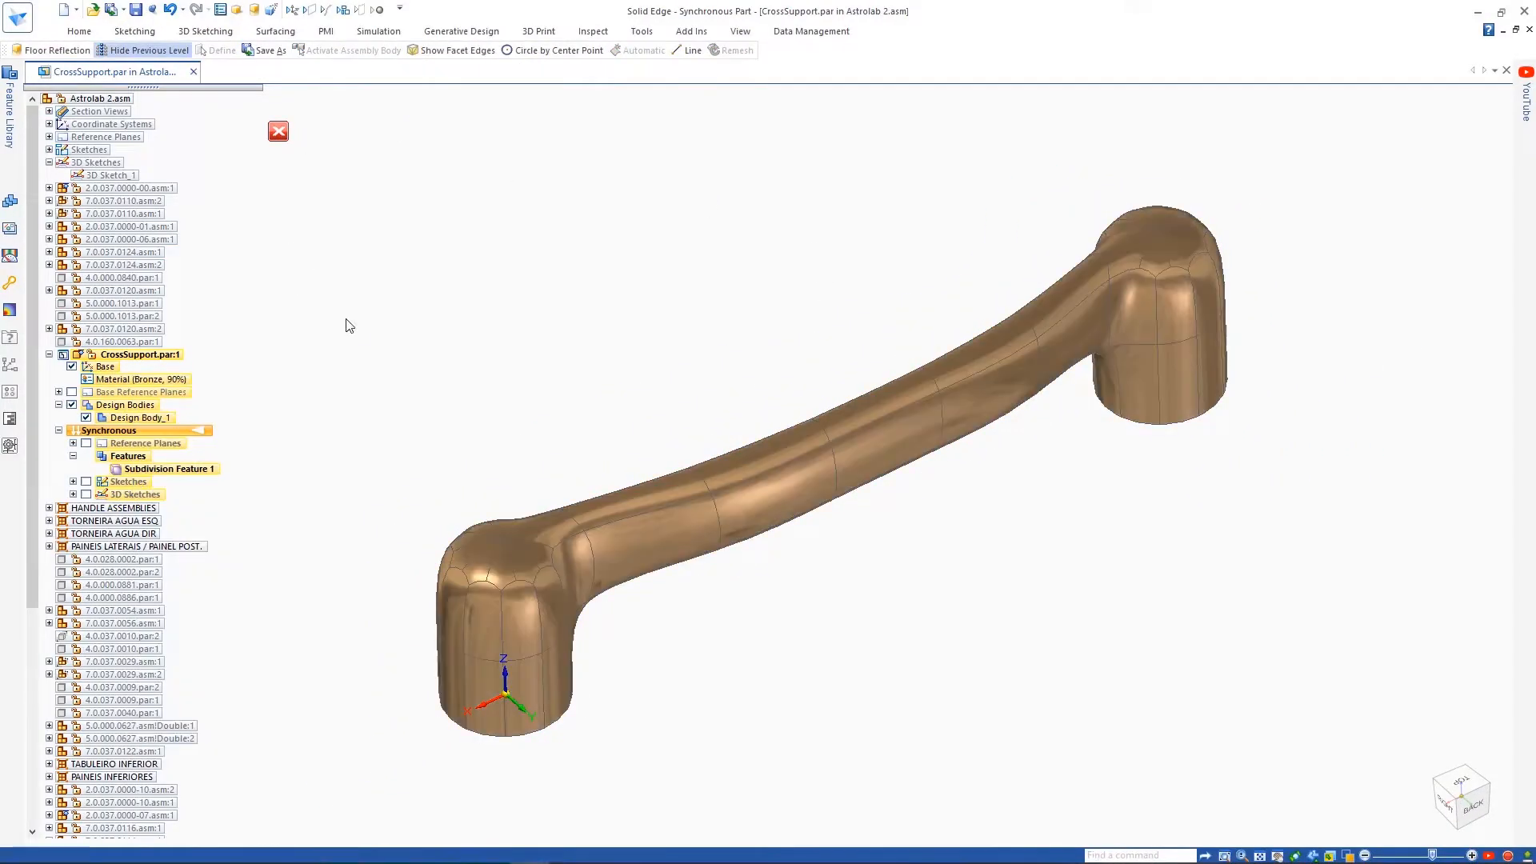
pyautogui.click(279, 131)
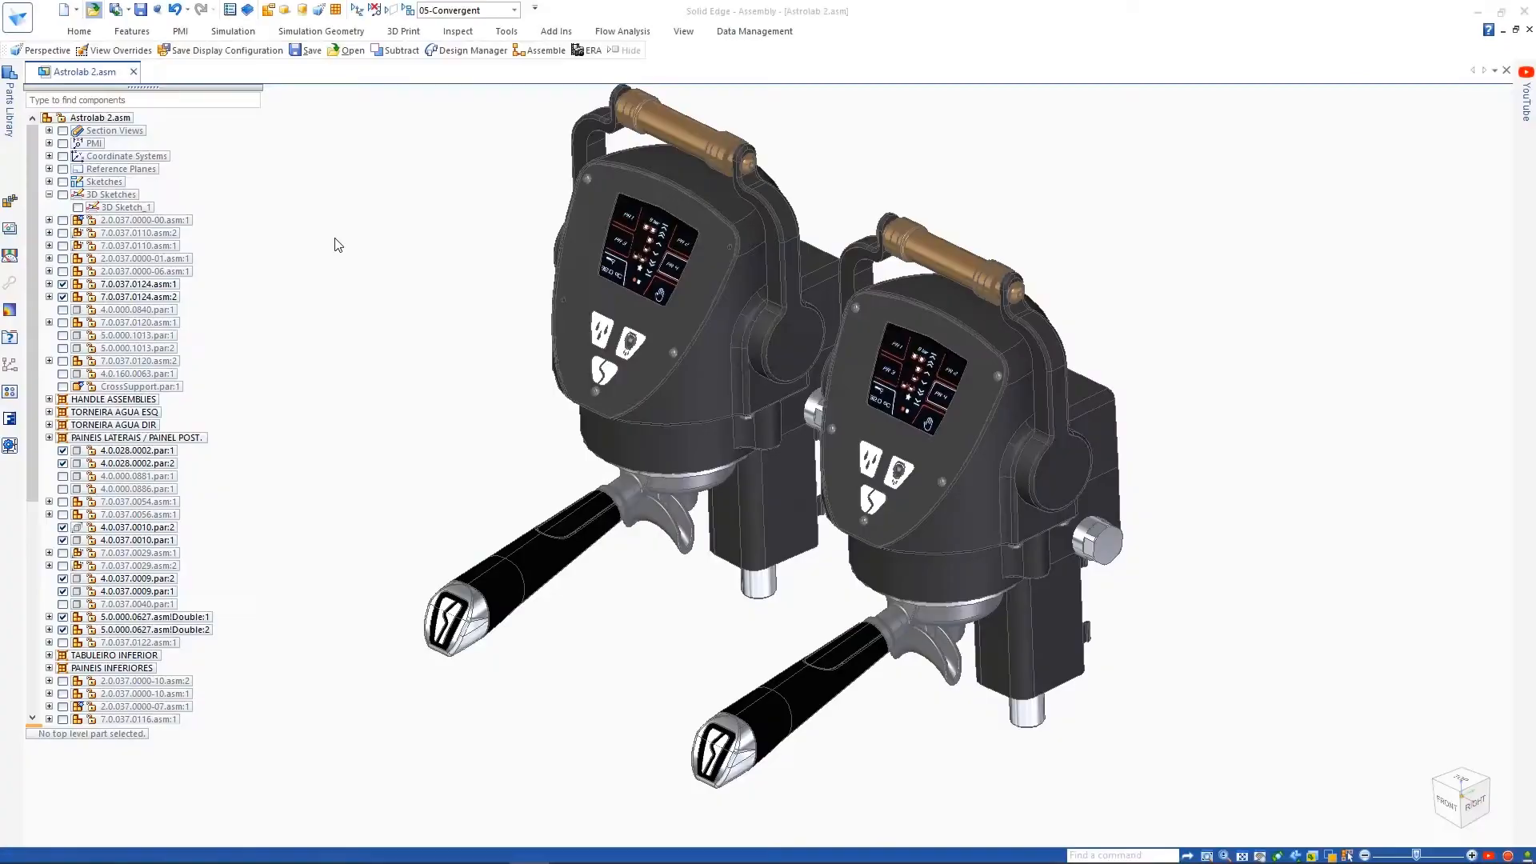
# Step: Open Convergent.stl from the Working folder as a part, listing all document types to find it
pyautogui.hotkey('ctrl', 'o')
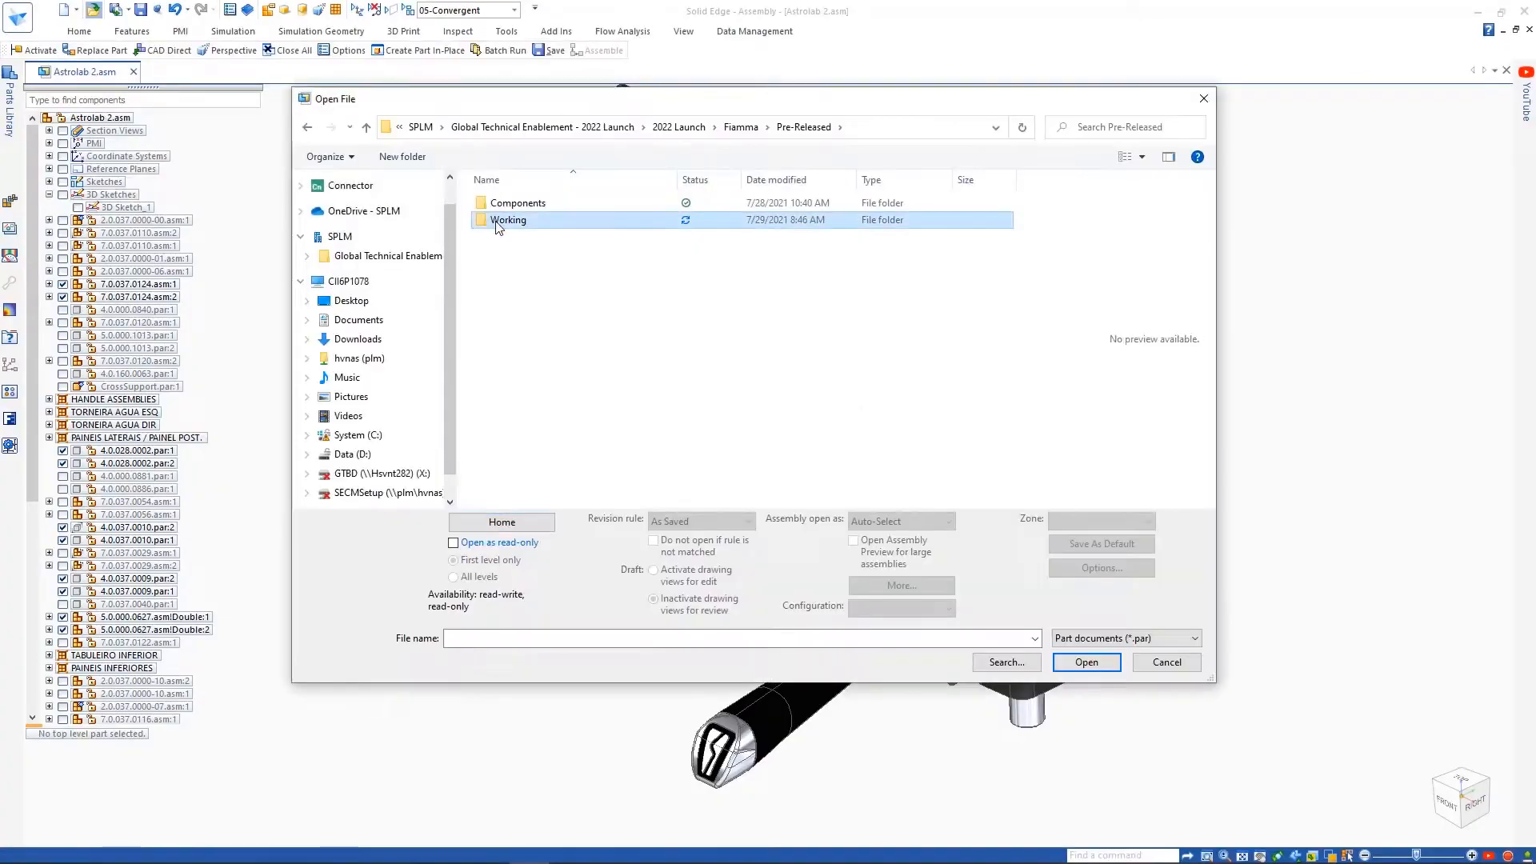
pyautogui.doubleClick(498, 222)
pyautogui.click(1093, 639)
pyautogui.click(560, 253)
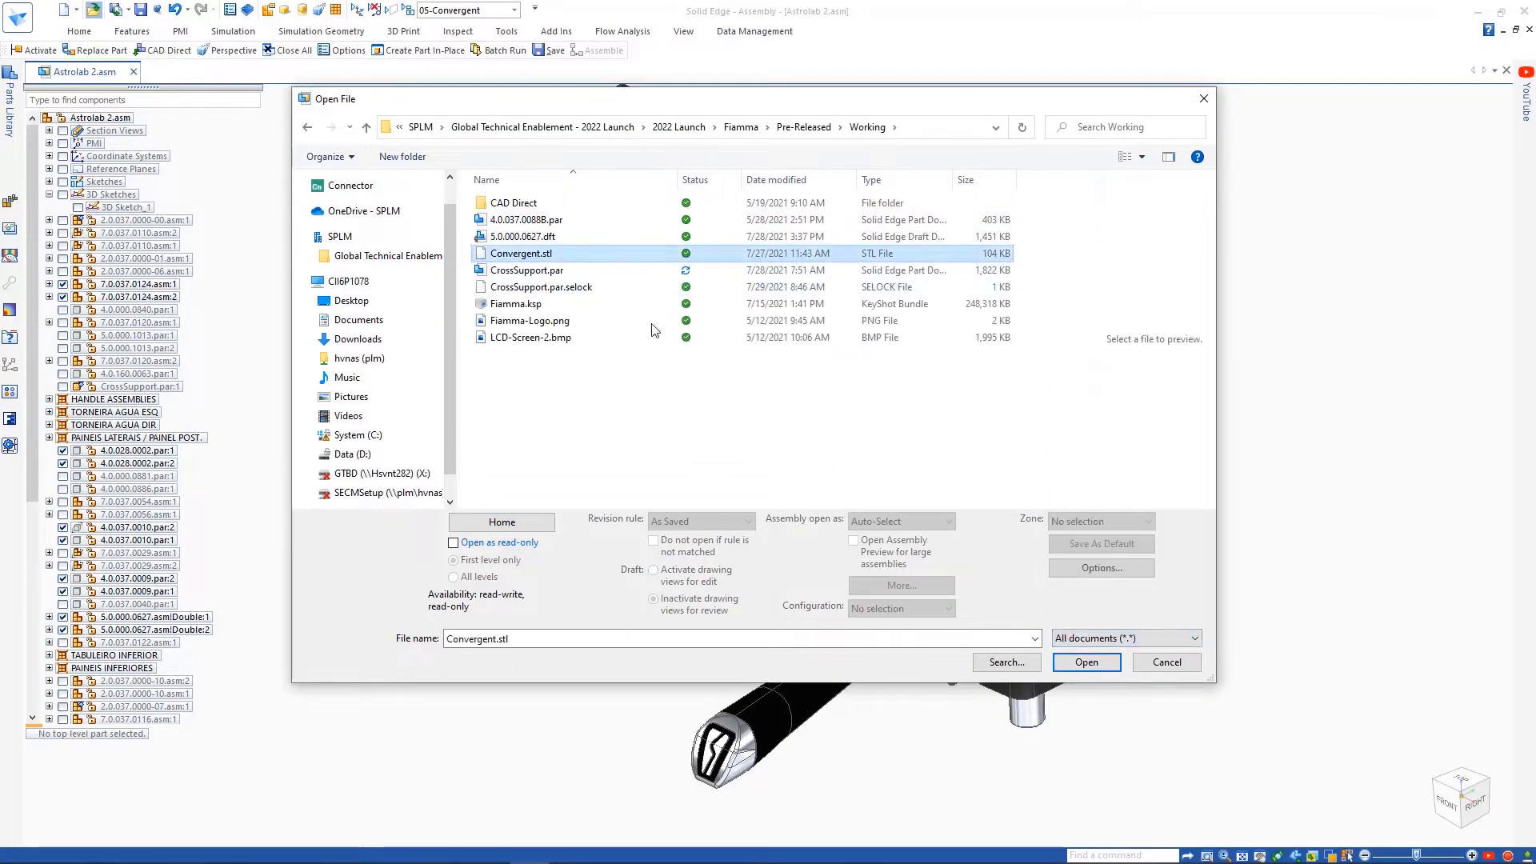
pyautogui.click(1085, 662)
pyautogui.doubleClick(776, 325)
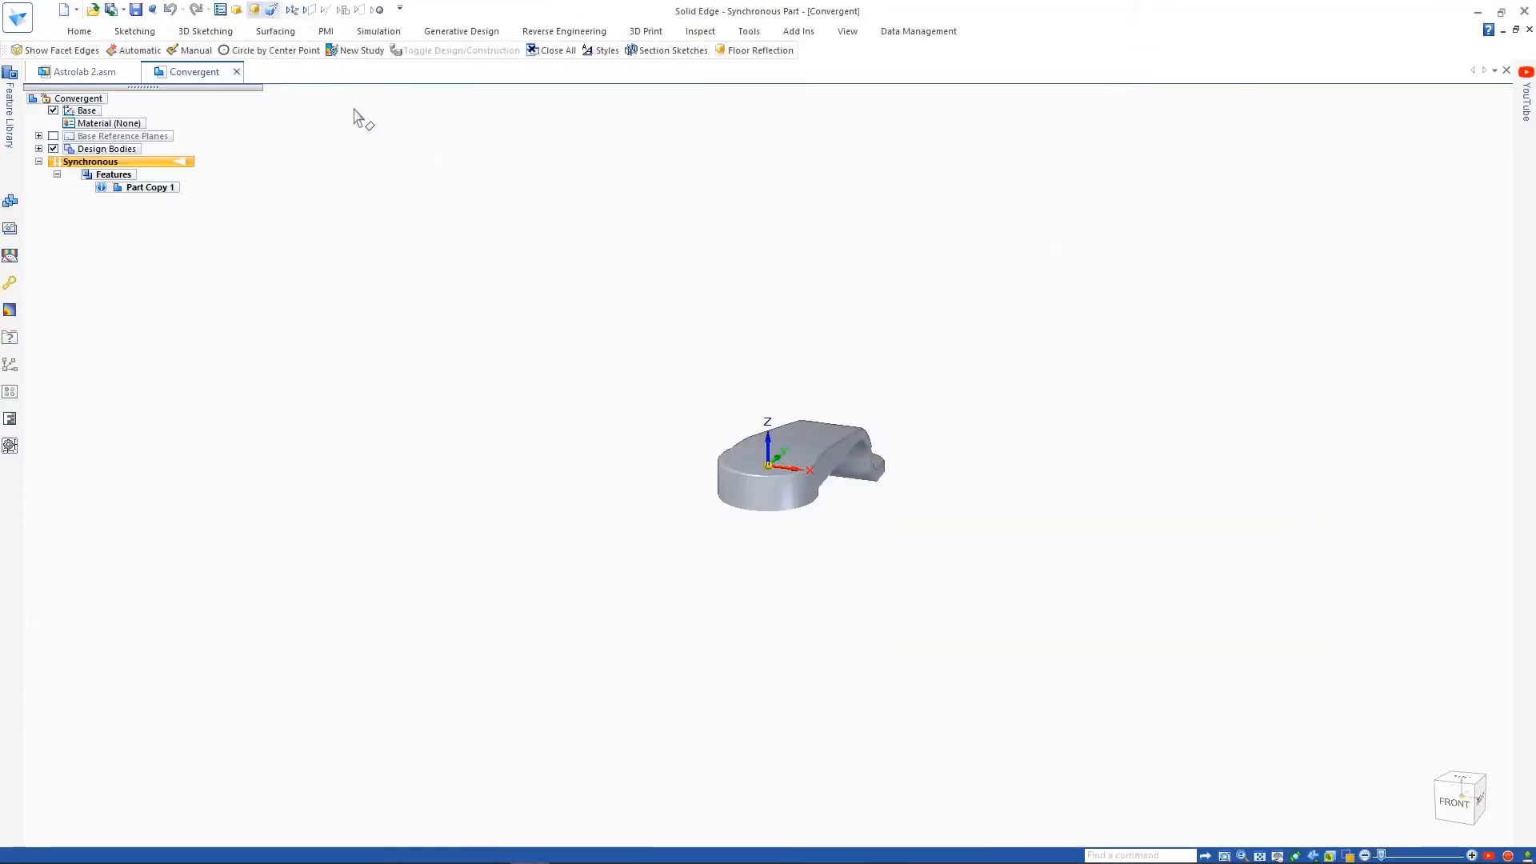
# Step: Show the facet edges of the imported lever mesh and remesh the whole body
pyautogui.click(543, 32)
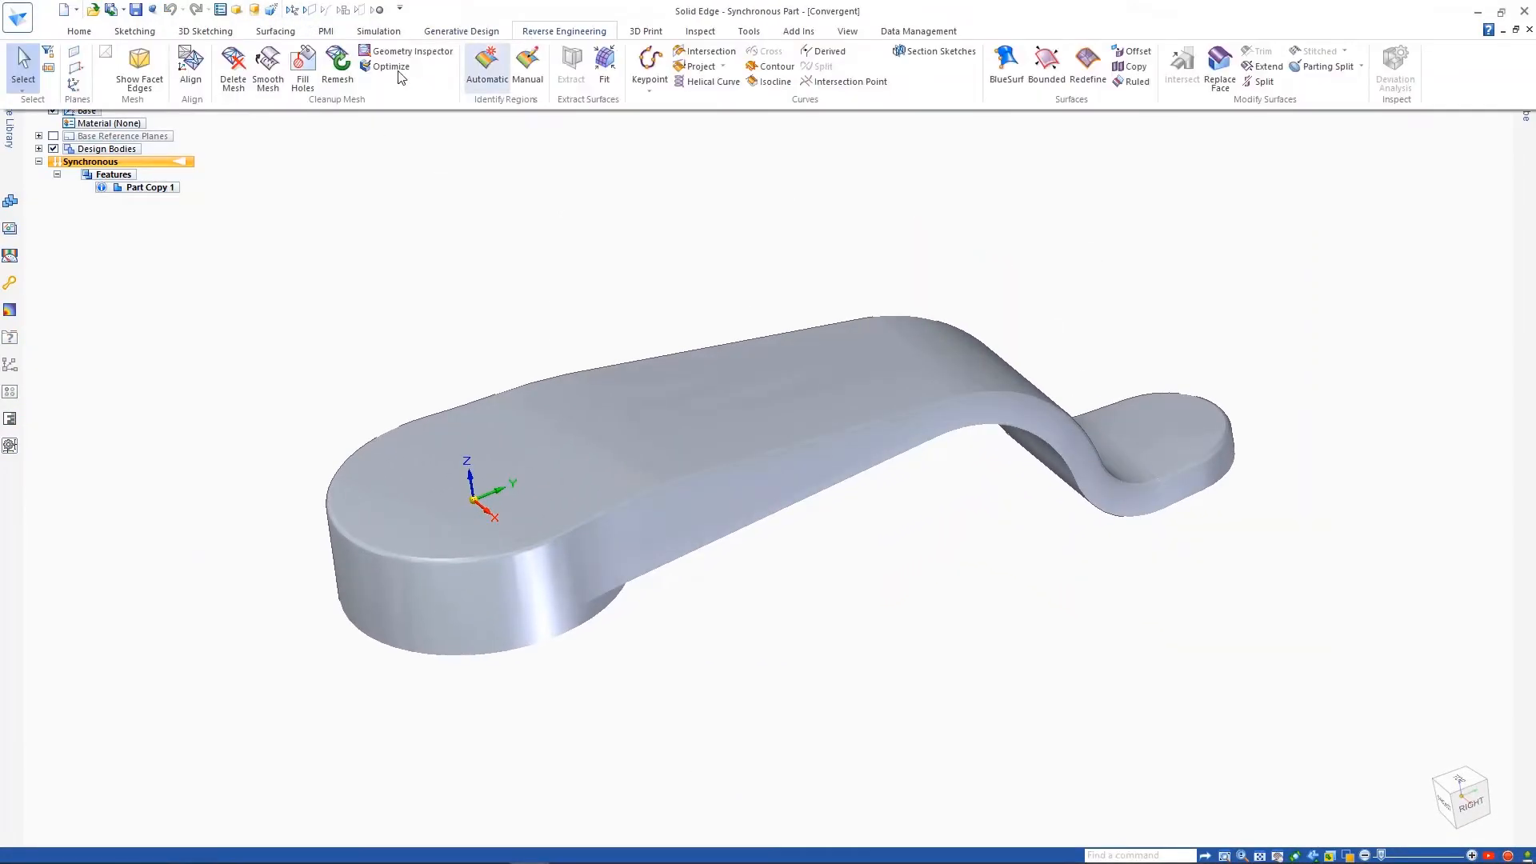
pyautogui.click(141, 80)
pyautogui.click(536, 32)
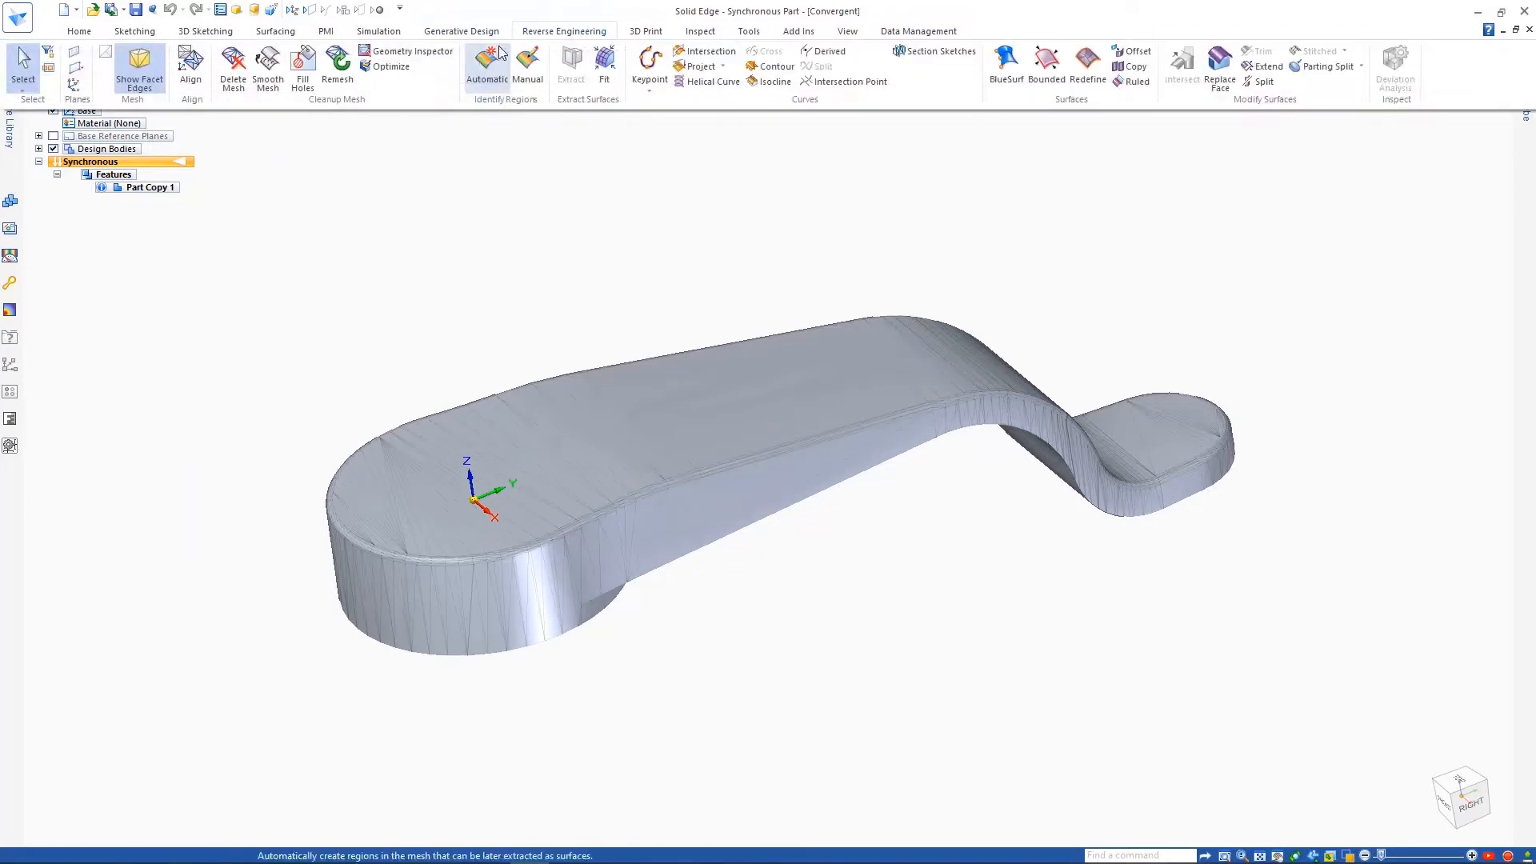
pyautogui.click(392, 69)
pyautogui.click(612, 377)
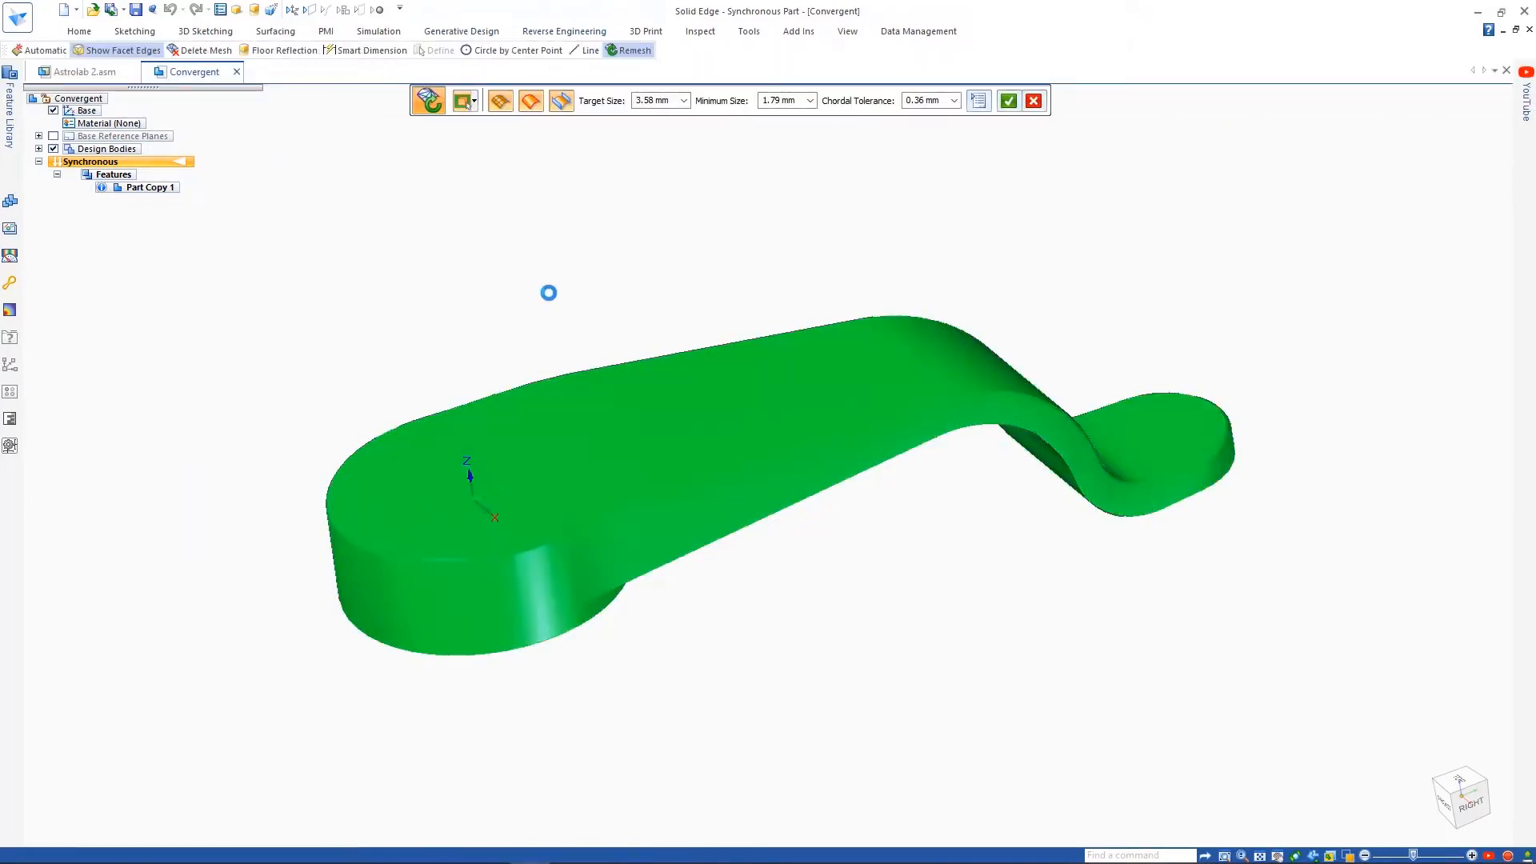
# Step: Identify the regions of the lever mesh automatically with an accuracy of 5
pyautogui.click(536, 32)
pyautogui.click(495, 74)
pyautogui.click(609, 384)
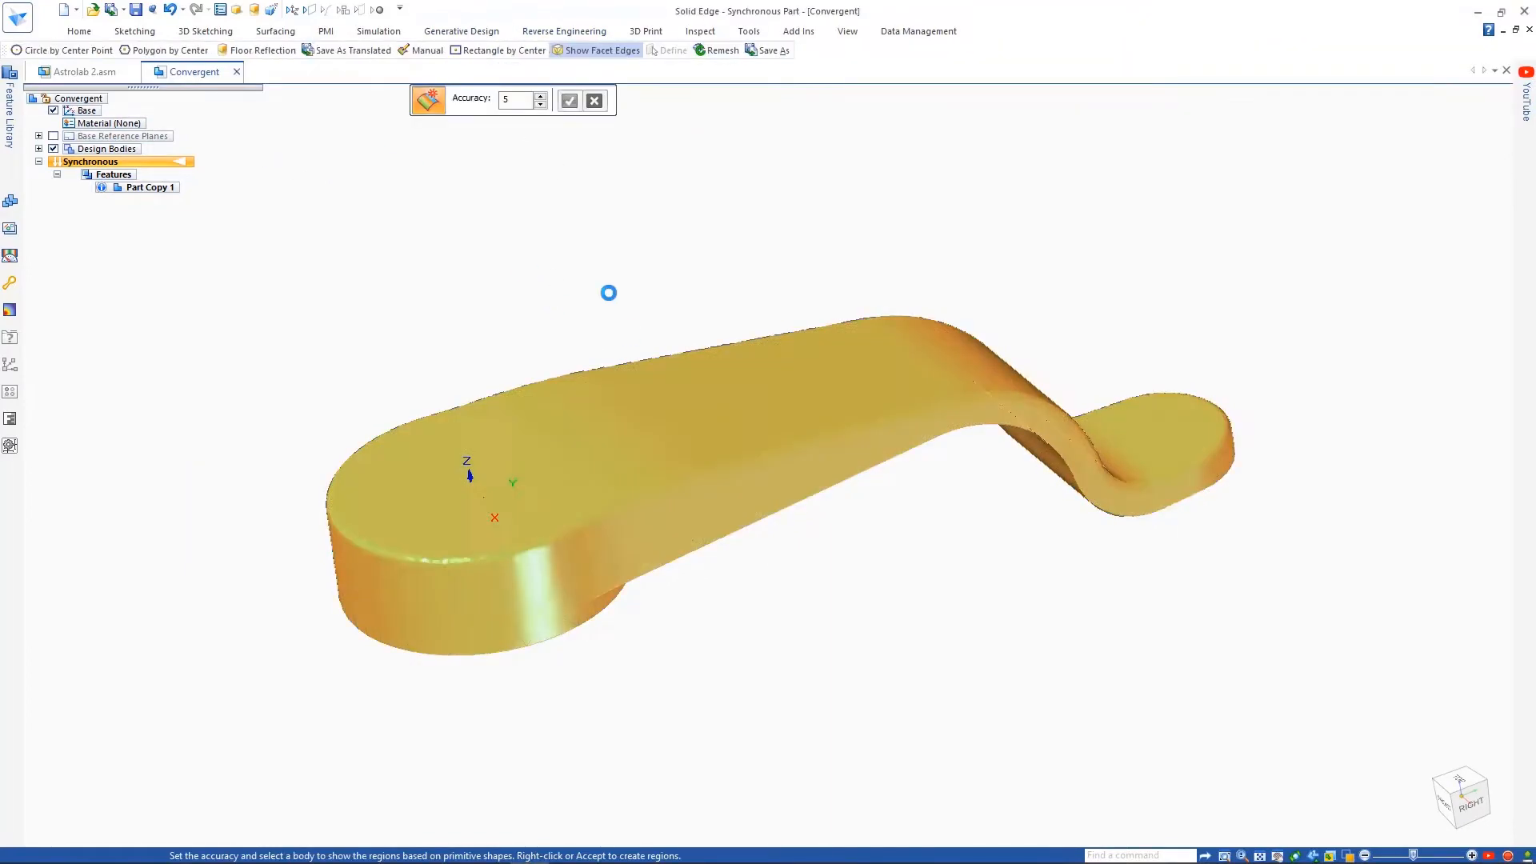
pyautogui.rightClick(609, 293)
# Step: Sketch 6 mm and 15 mm diameter circles on the lever's flat middle underside region, centred along its long axis
pyautogui.moveTo(611, 238); pyautogui.dragTo(917, 240, button='middle')
pyautogui.scroll(2, 997, 243)
pyautogui.moveTo(891, 241); pyautogui.dragTo(921, 264, button='right')
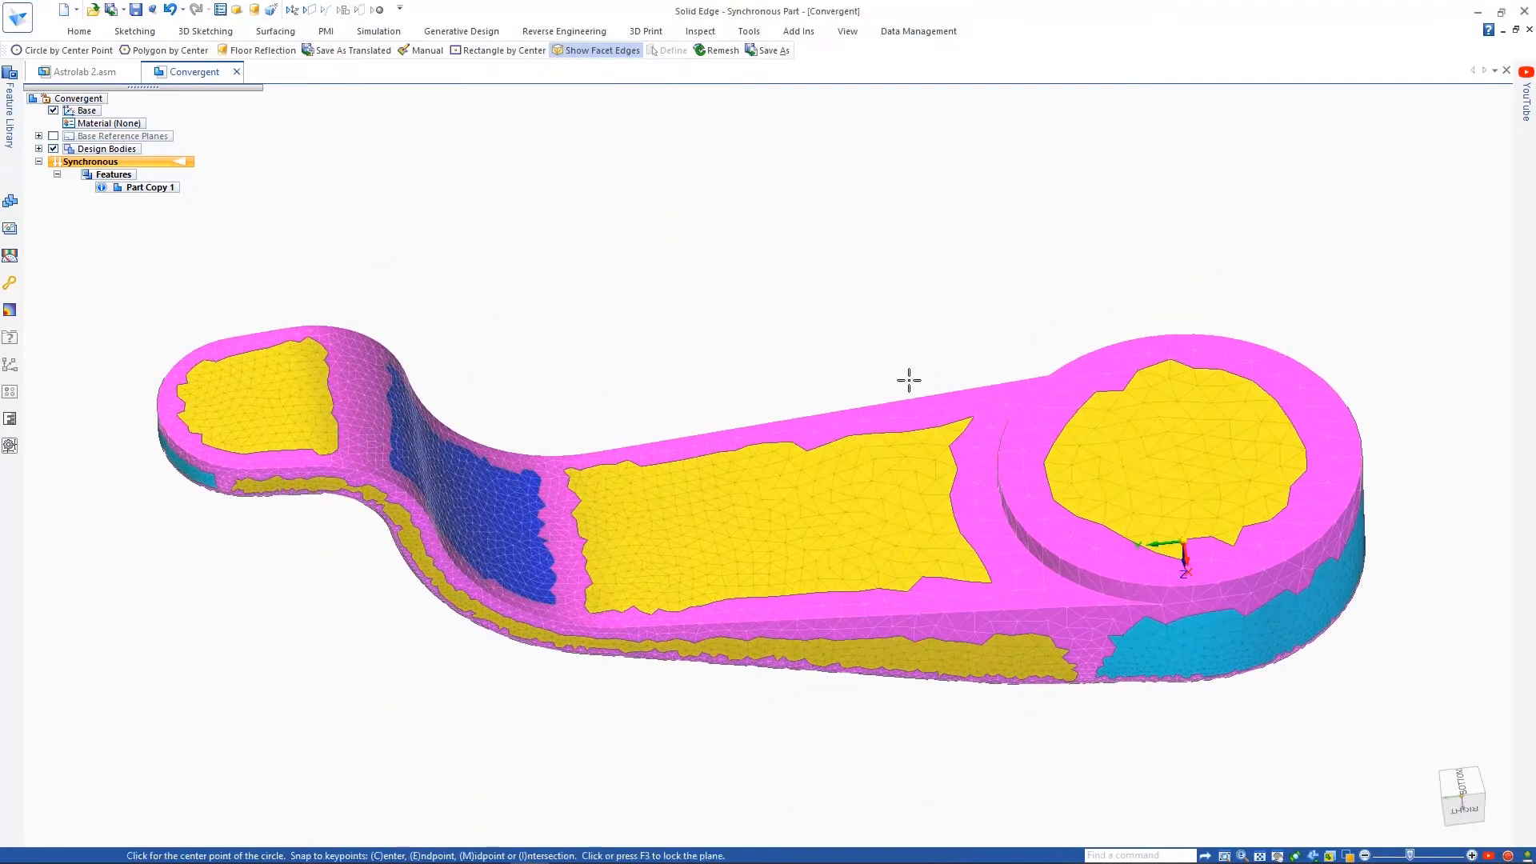
pyautogui.press('F3')
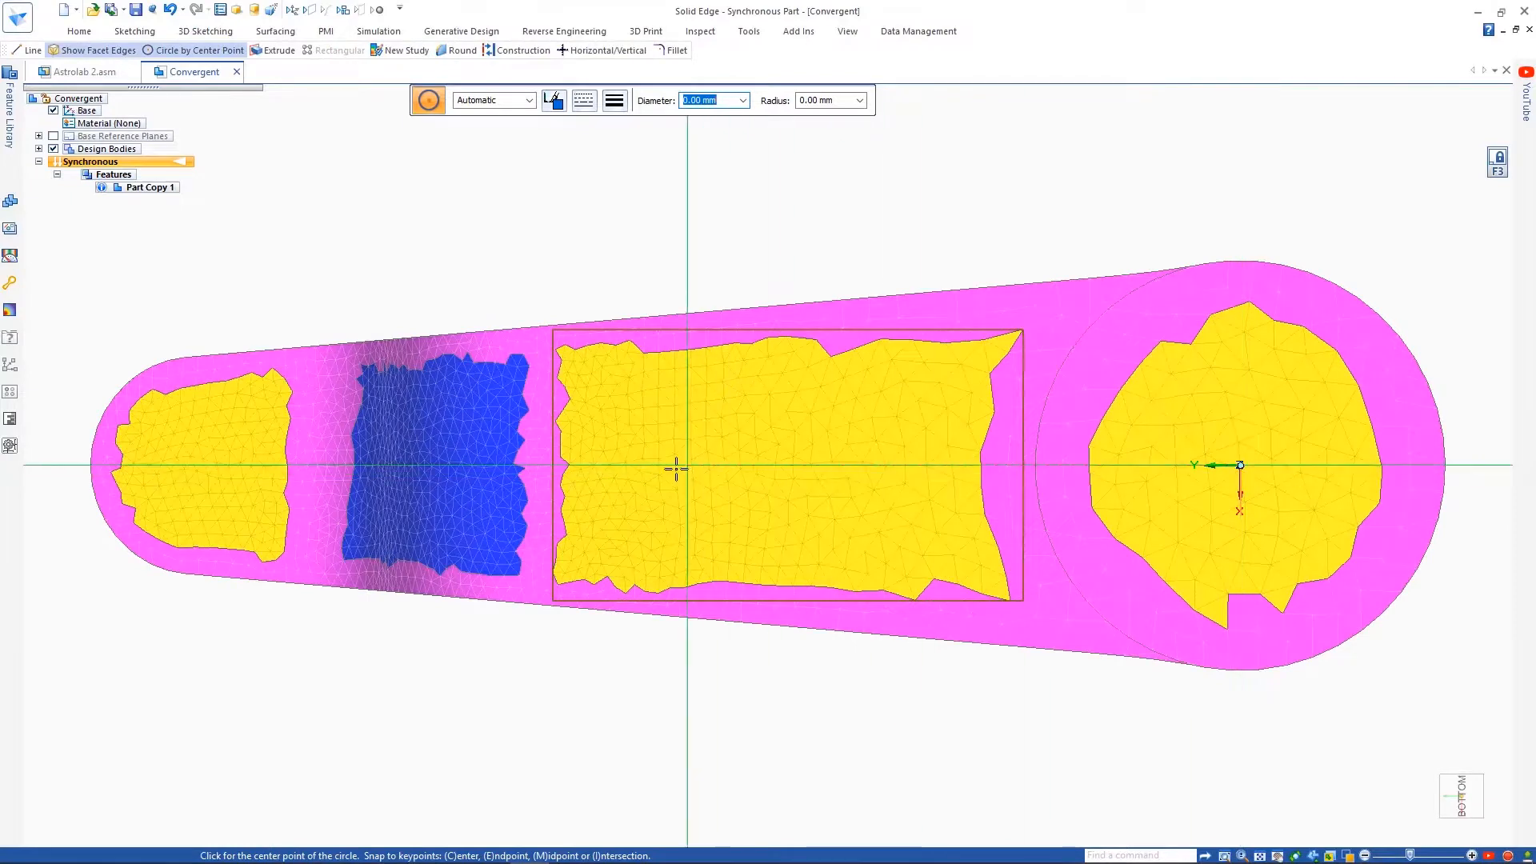
pyautogui.click(618, 465)
pyautogui.press('Return')
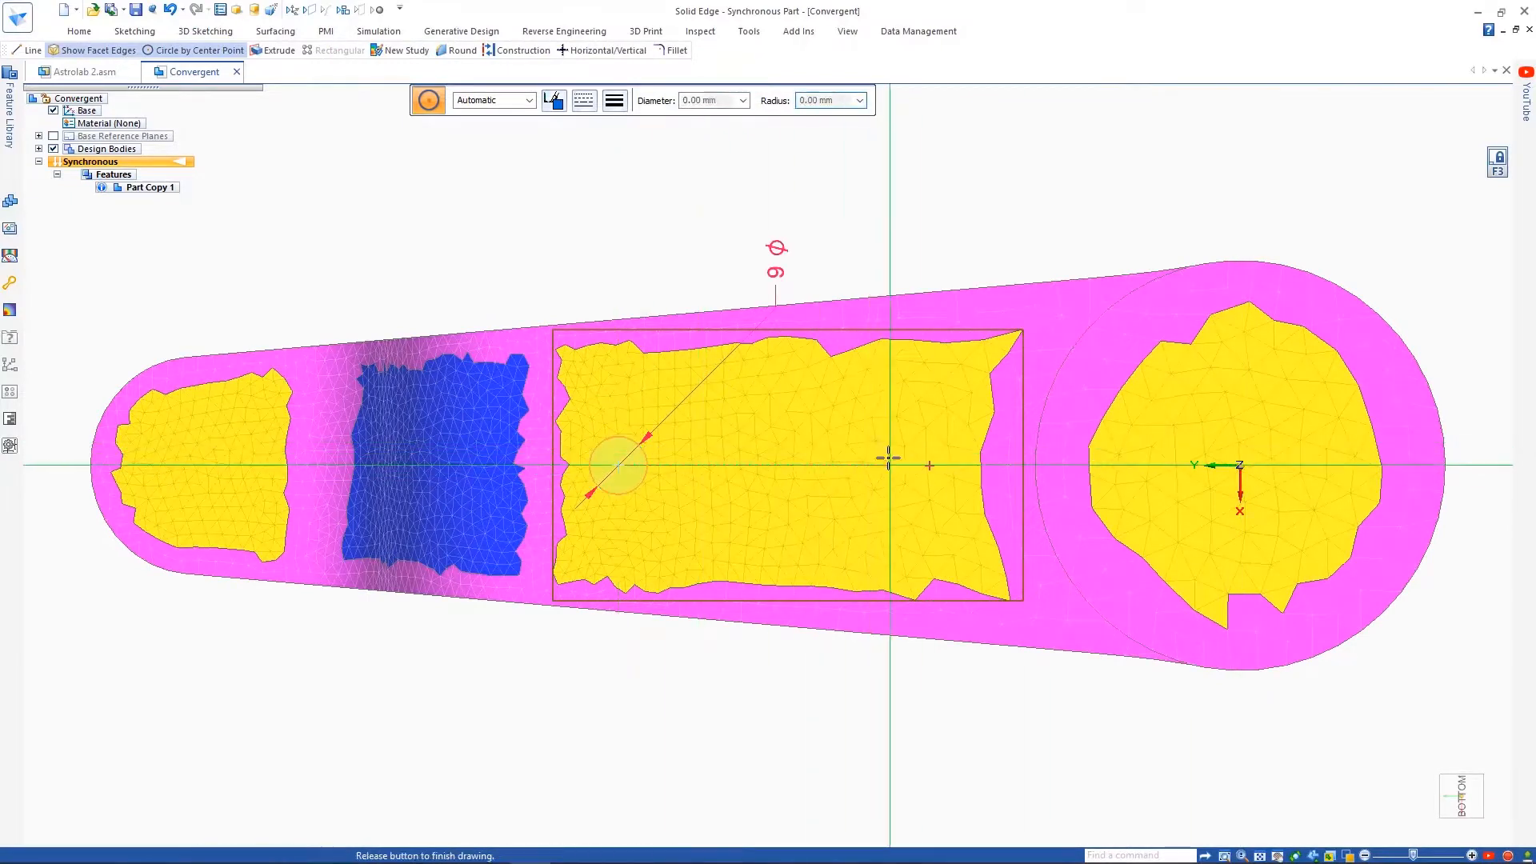
pyautogui.click(888, 460)
pyautogui.write('15')
pyautogui.press('Return')
# Step: Connect the 6 mm and 15 mm circles with a tangent line on each side to outline a tapered slot
pyautogui.moveTo(859, 421); pyautogui.dragTo(898, 424, button='right')
pyautogui.click(878, 393)
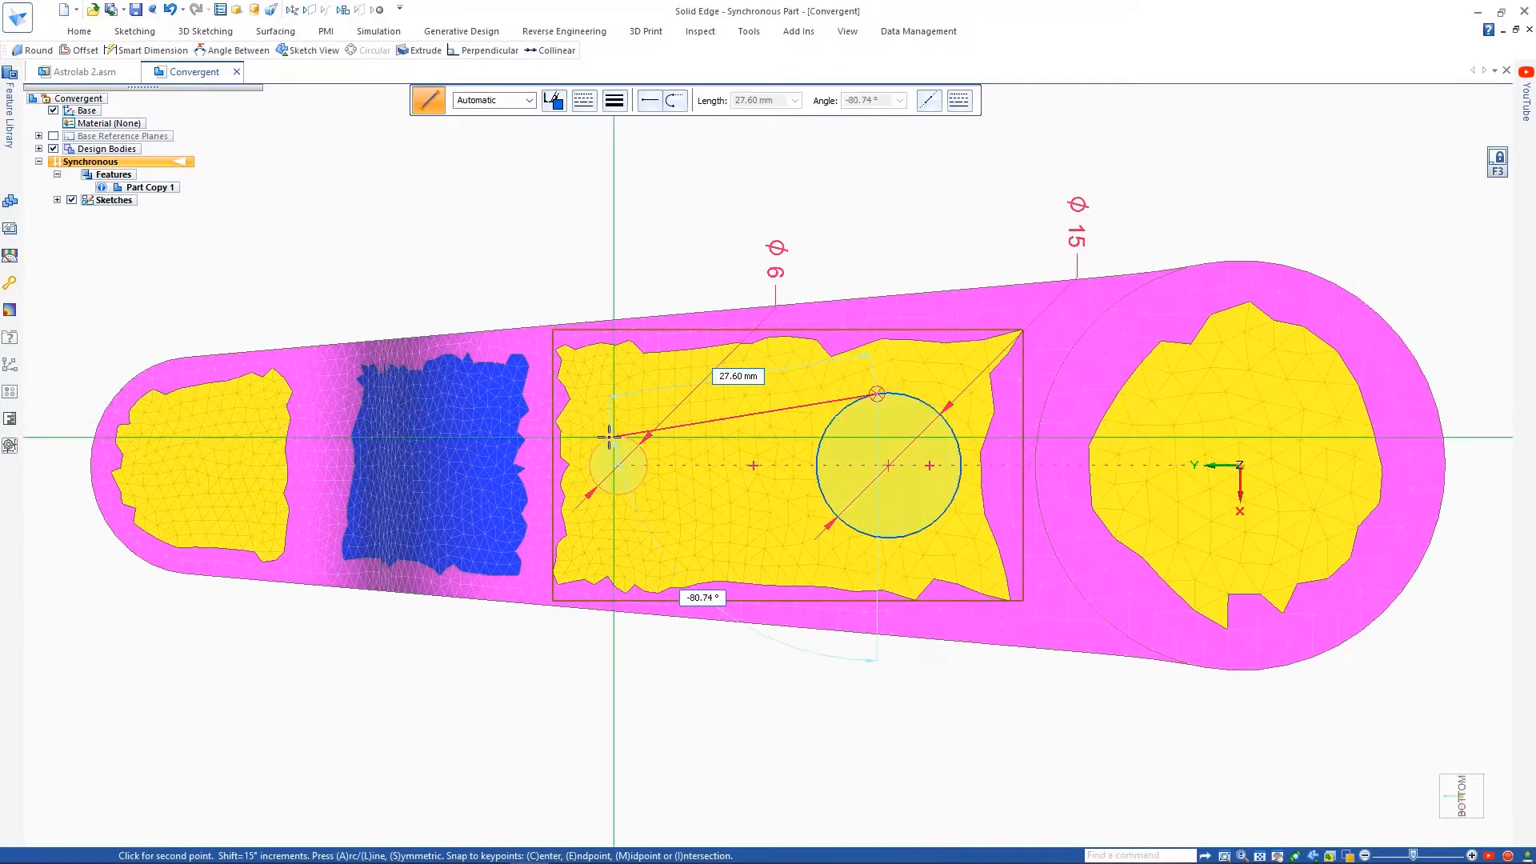
pyautogui.click(613, 437)
pyautogui.rightClick(614, 448)
pyautogui.click(614, 495)
pyautogui.click(878, 538)
pyautogui.press('Escape')
# Step: Extrude the tapered slot regions as a cut up through the full thickness of the lever
pyautogui.click(888, 506)
pyautogui.keyDown('ctrl'); pyautogui.click(752, 482); pyautogui.keyUp('ctrl')
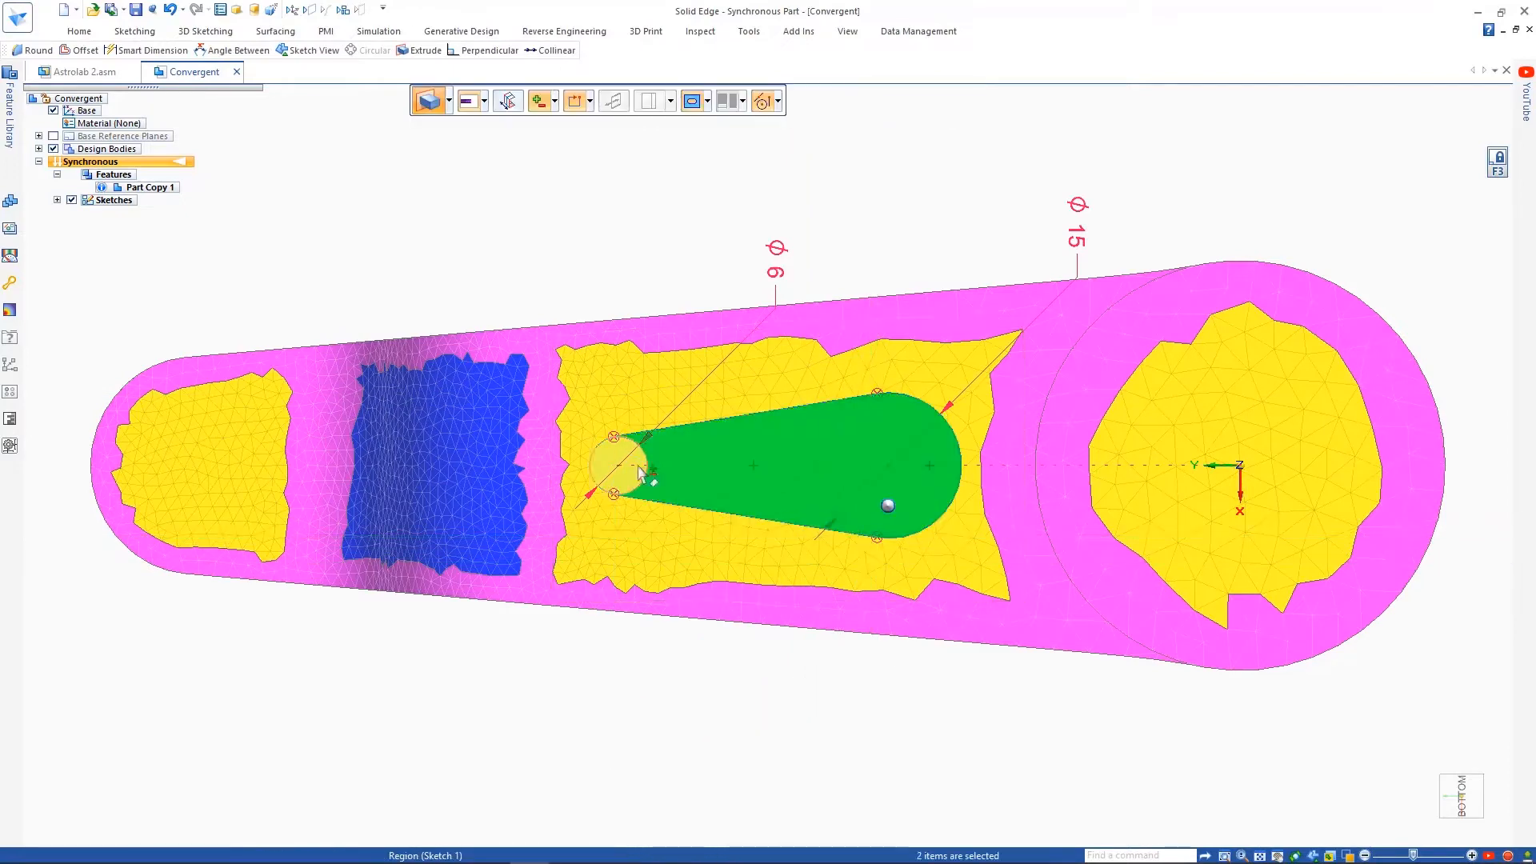
pyautogui.moveTo(766, 420); pyautogui.dragTo(781, 572, button='middle')
pyautogui.click(895, 347)
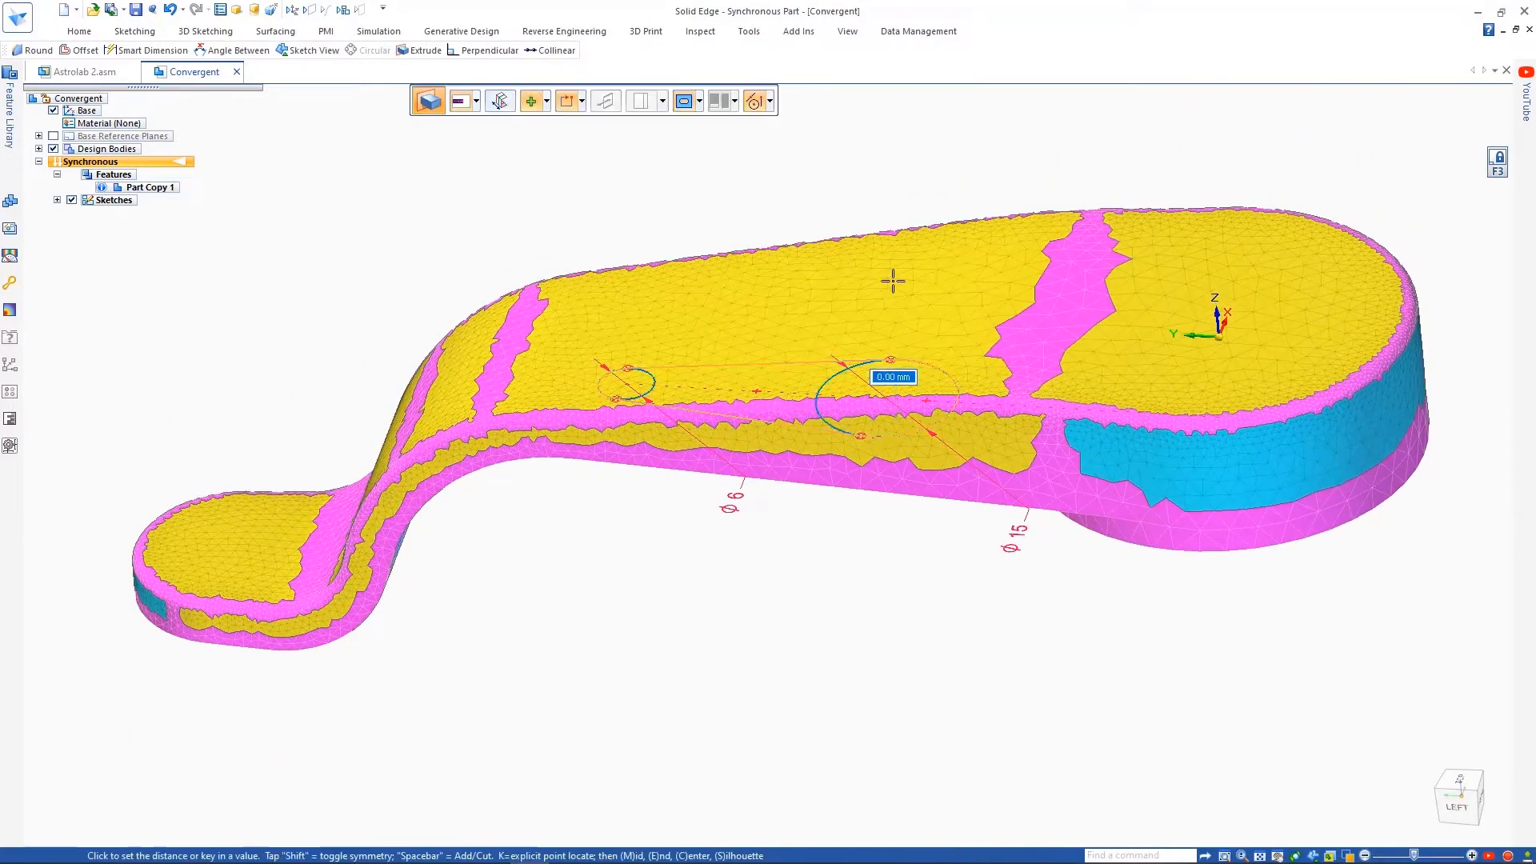
pyautogui.press('space')
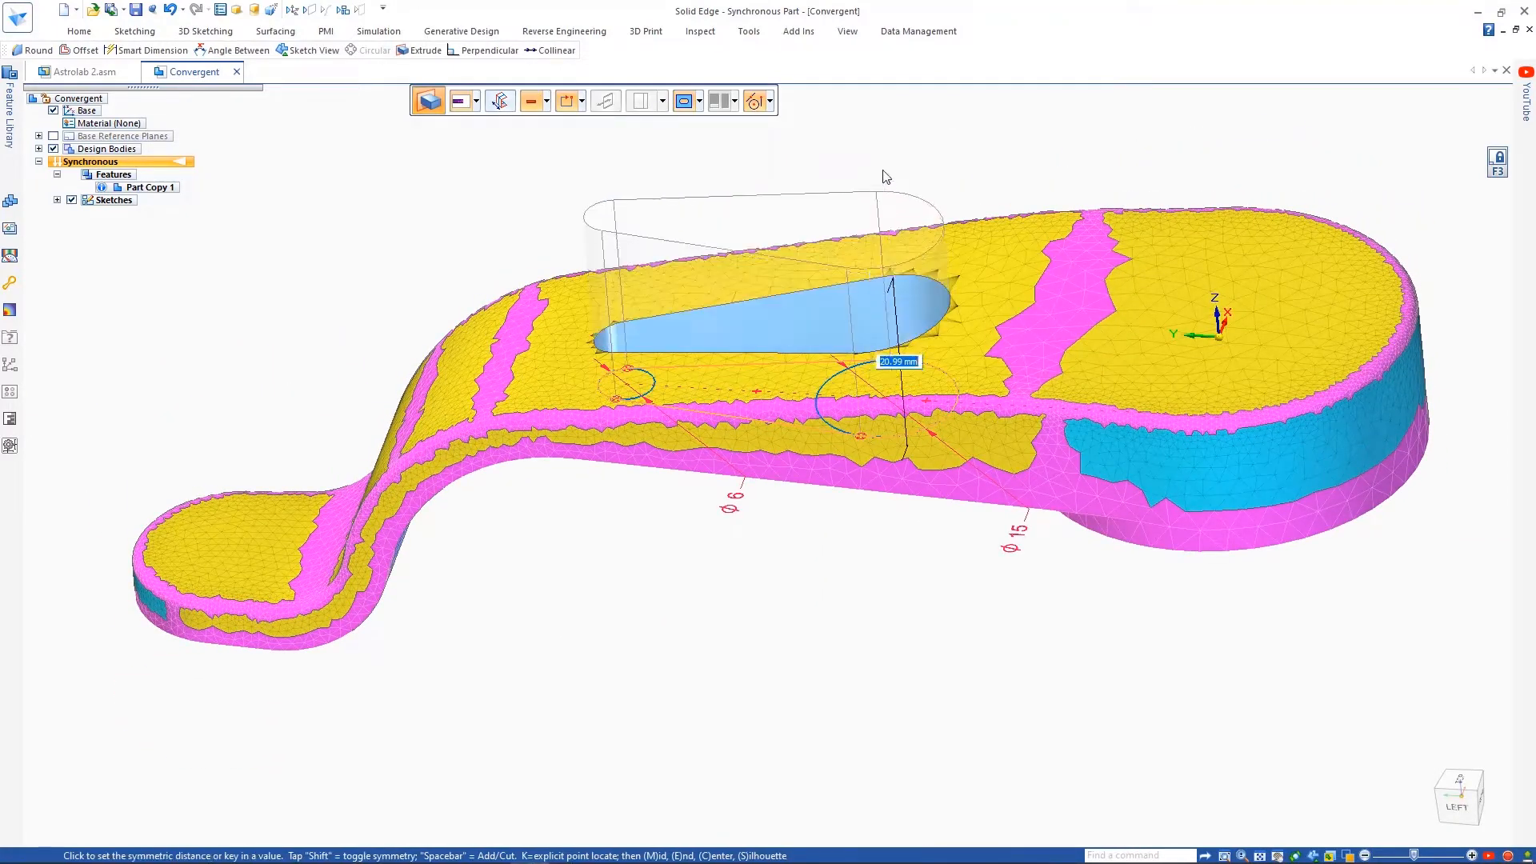
# Step: Round the edge of the tapered slot on the lever's upper face
pyautogui.moveTo(840, 166); pyautogui.dragTo(735, 200, button='middle')
pyautogui.moveTo(735, 202); pyautogui.dragTo(737, 234, button='right')
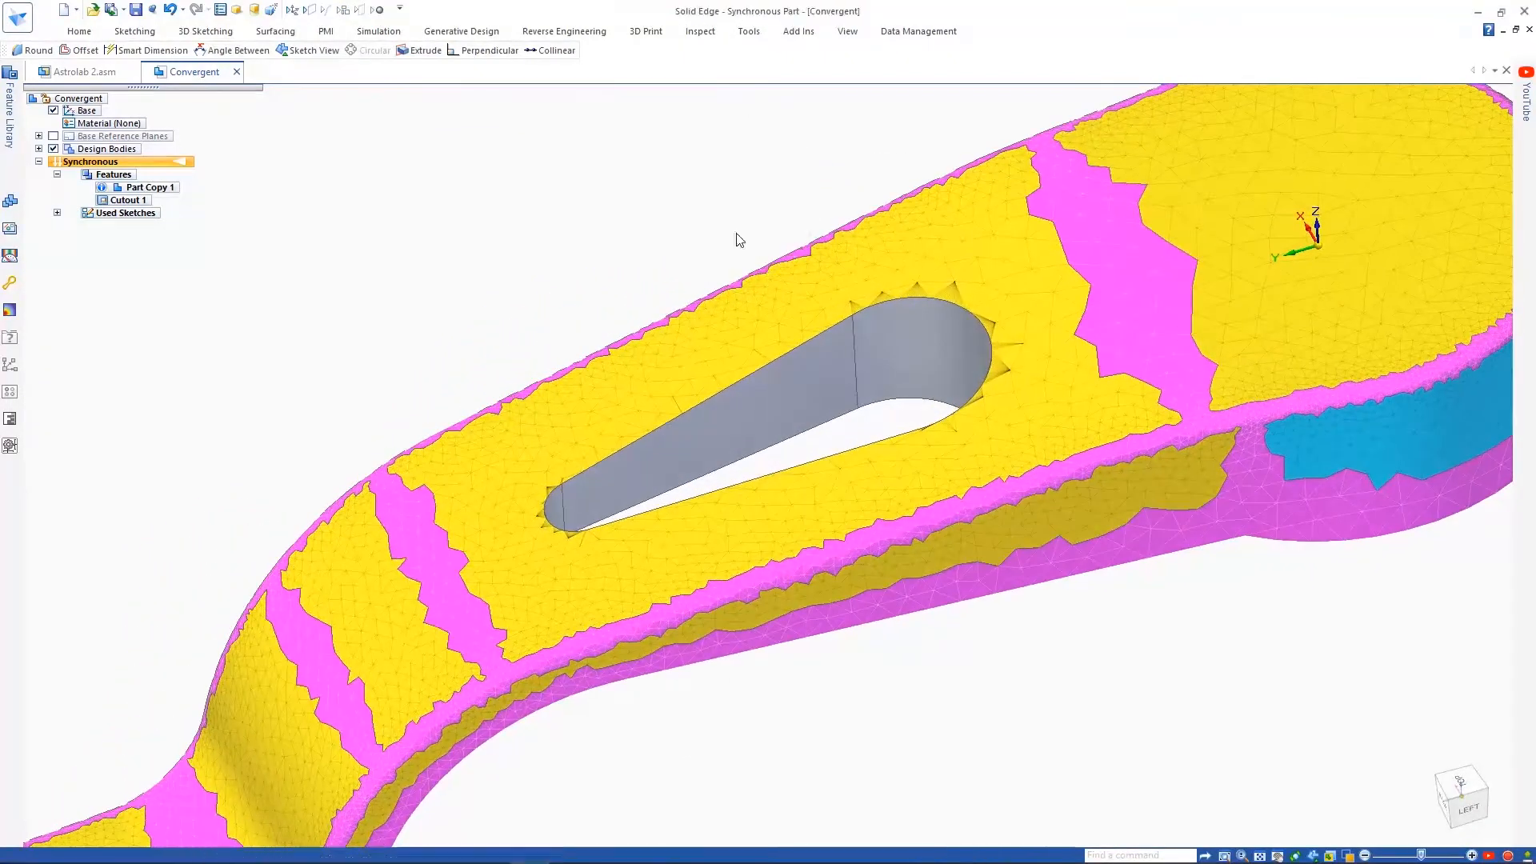
pyautogui.click(806, 346)
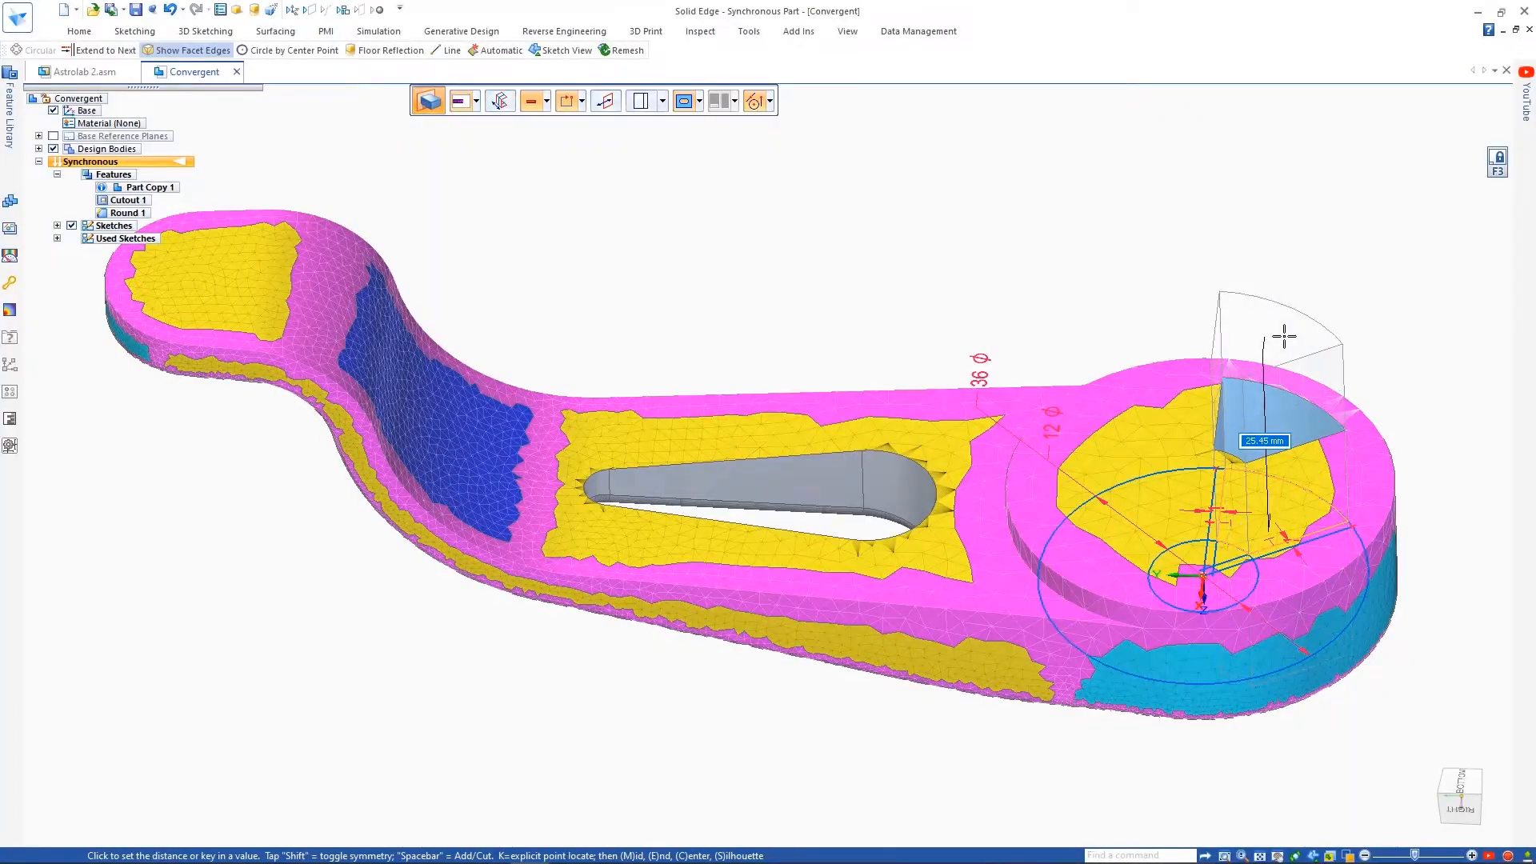
# Step: Pattern the wedge-shaped cutout circularly about the centre of the lever's large round end with a count of 6
pyautogui.click(102, 35)
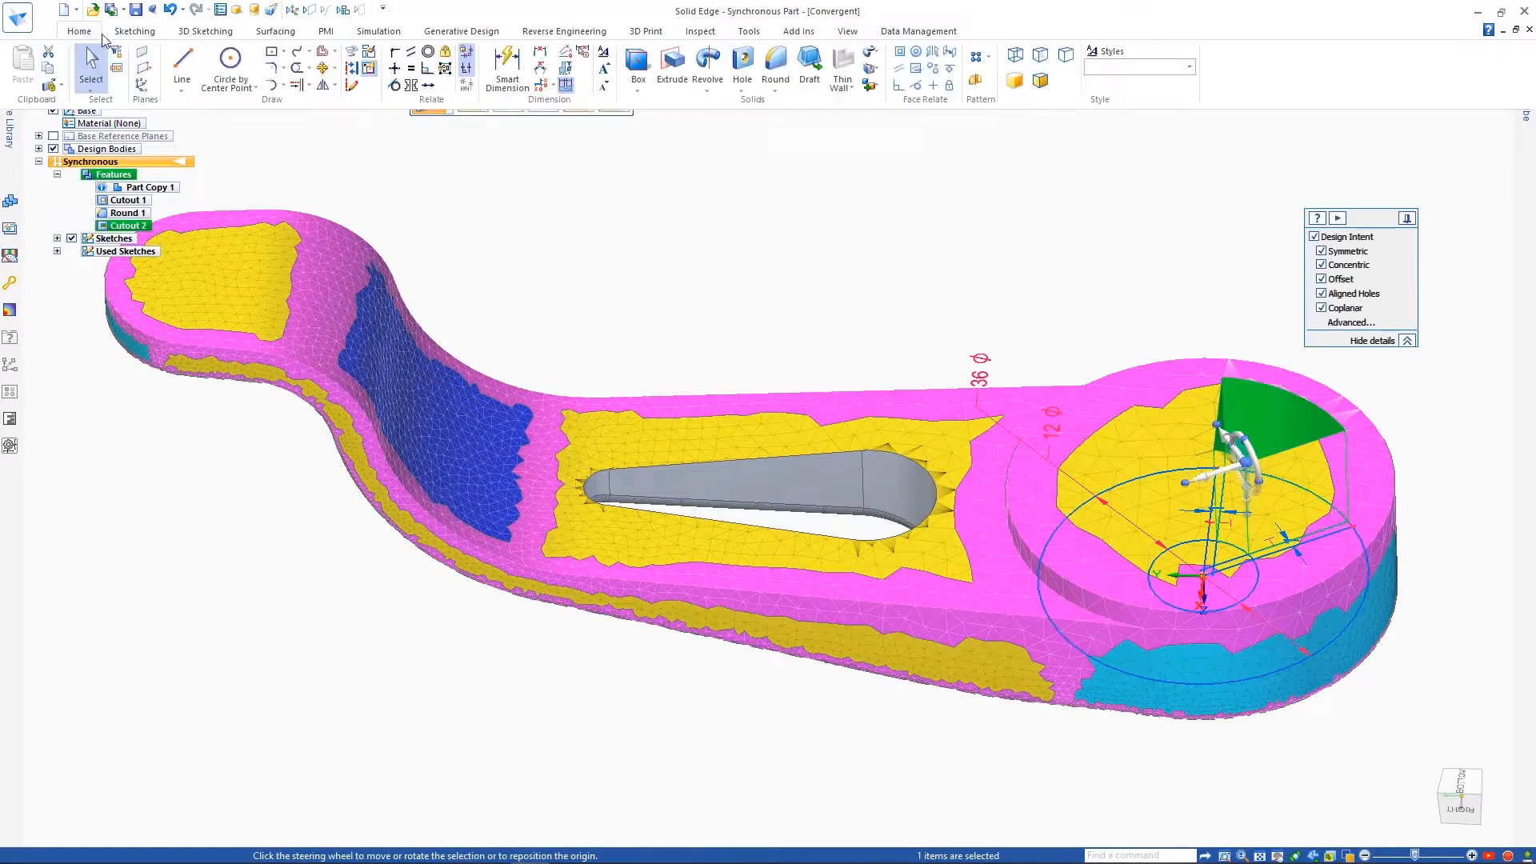
pyautogui.click(1008, 93)
pyautogui.moveTo(1200, 240); pyautogui.dragTo(1202, 296, button='middle')
pyautogui.click(1261, 455)
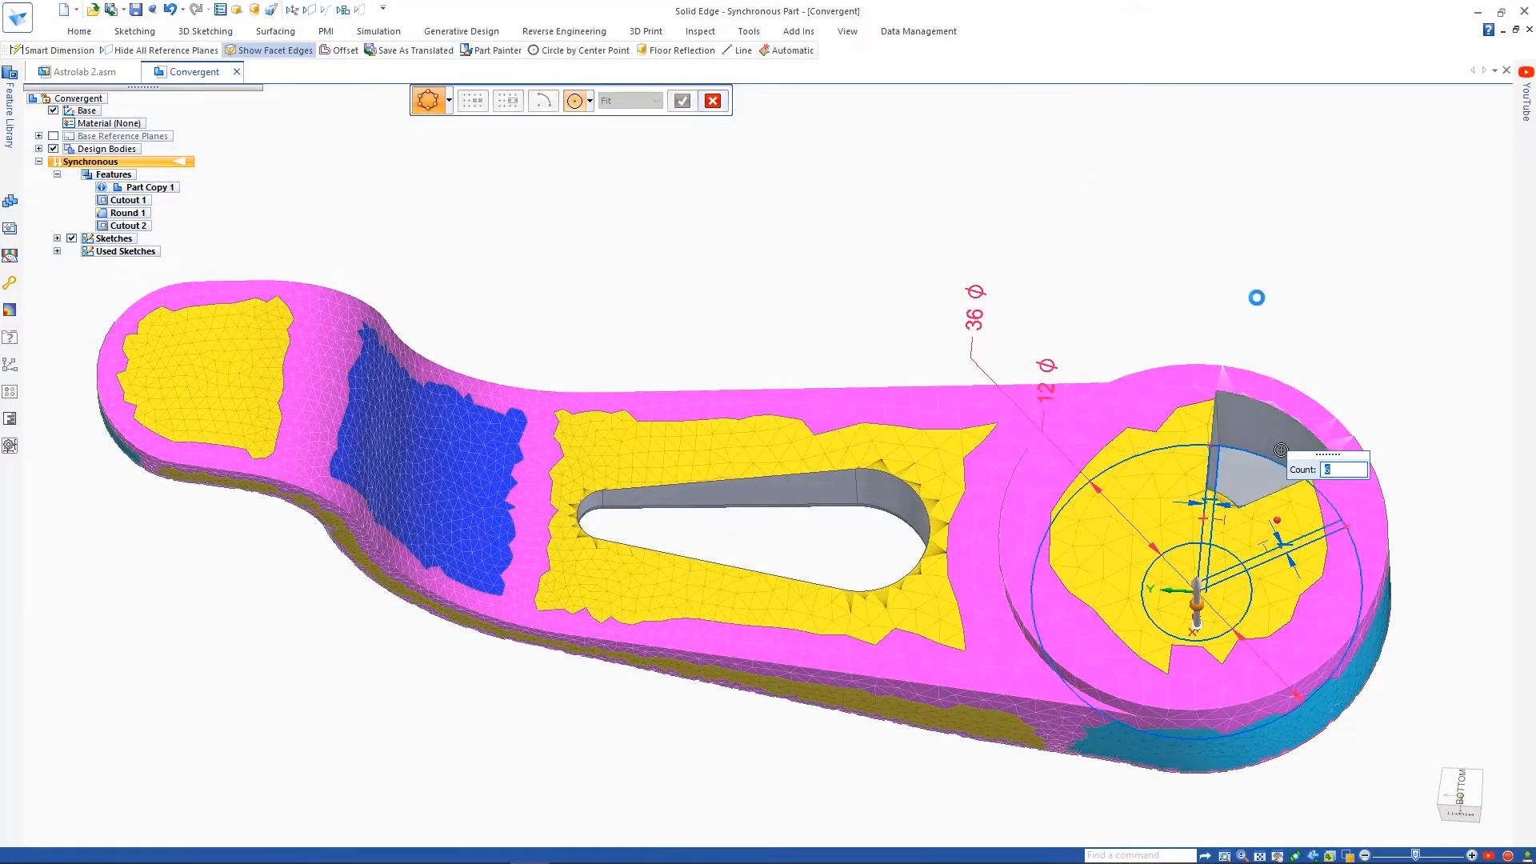
pyautogui.write('6')
pyautogui.press('Return')
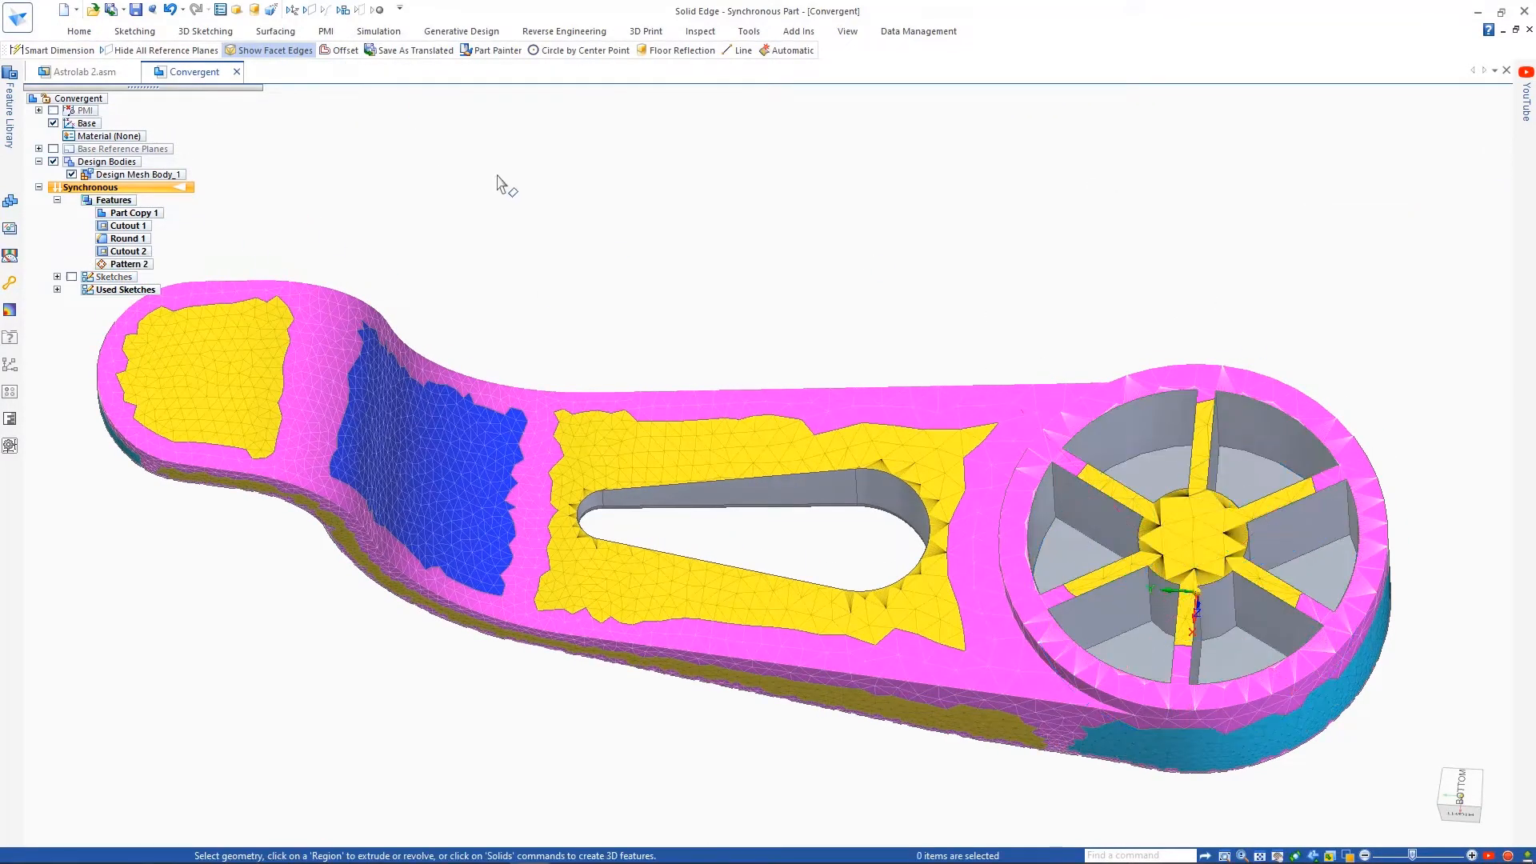
# Step: Save the lever part as Convergent.par in the Pre-Released\Working folder
pyautogui.moveTo(497, 176); pyautogui.dragTo(1057, 201, button='middle')
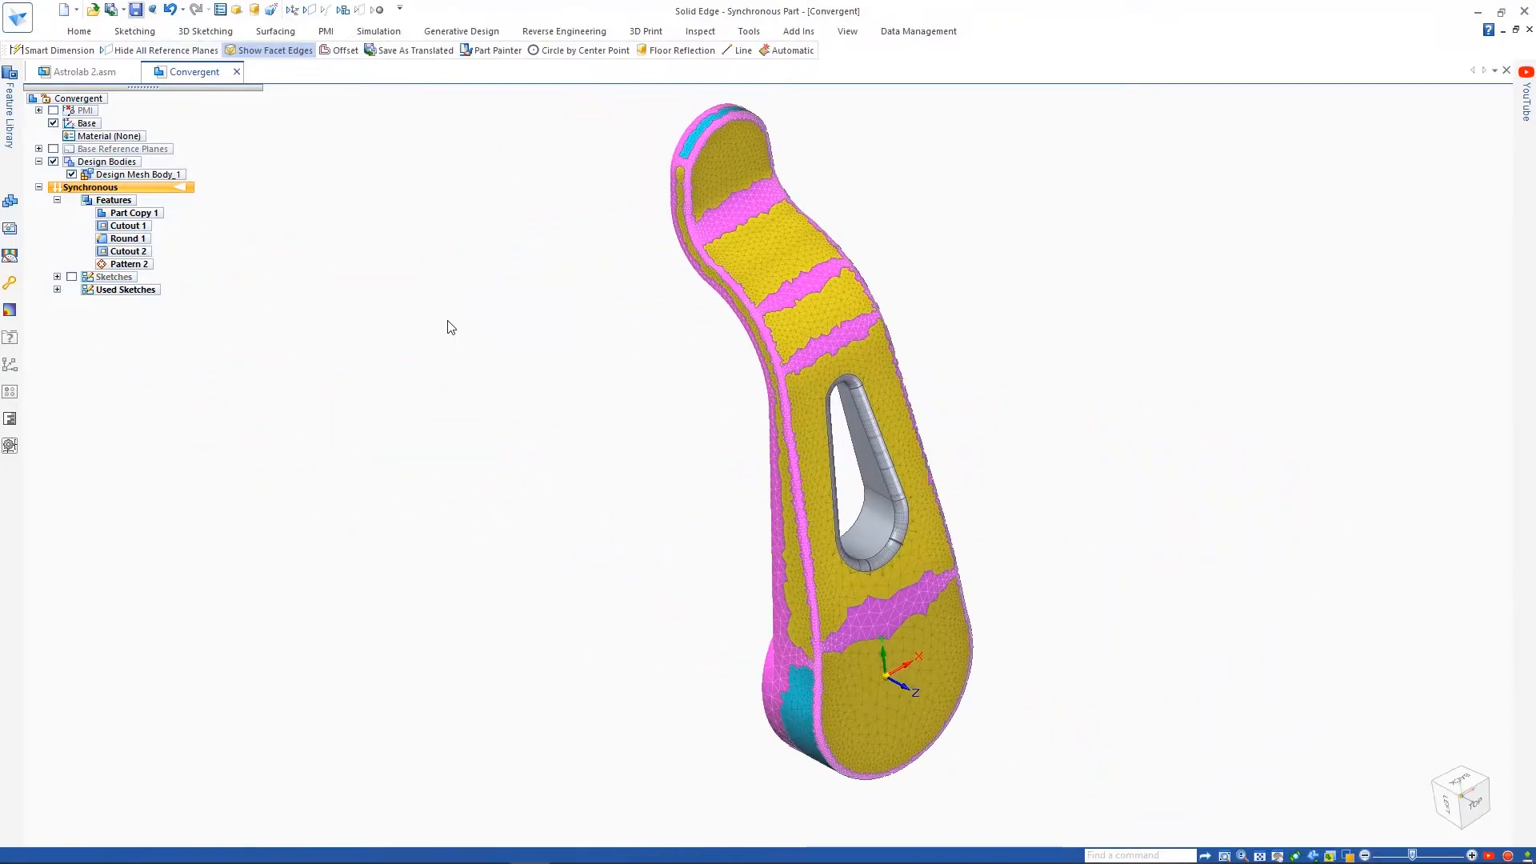
pyautogui.hotkey('ctrl', 's')
pyautogui.doubleClick(488, 223)
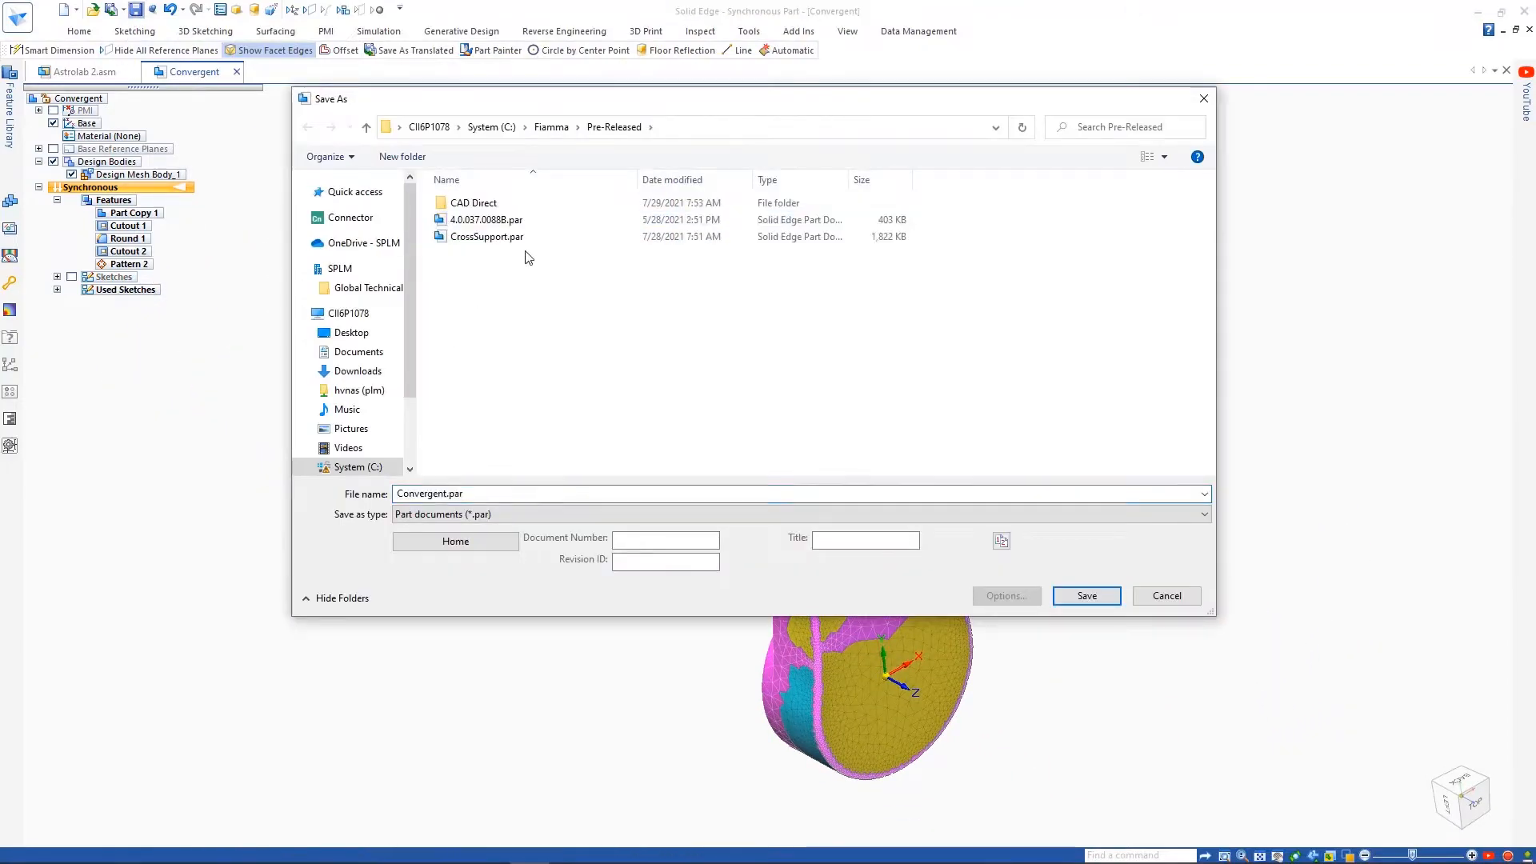
pyautogui.click(1086, 596)
# Step: Replace the outer handle of the front coffee group in the Astrolab 2 assembly with Convergent.par
pyautogui.click(84, 71)
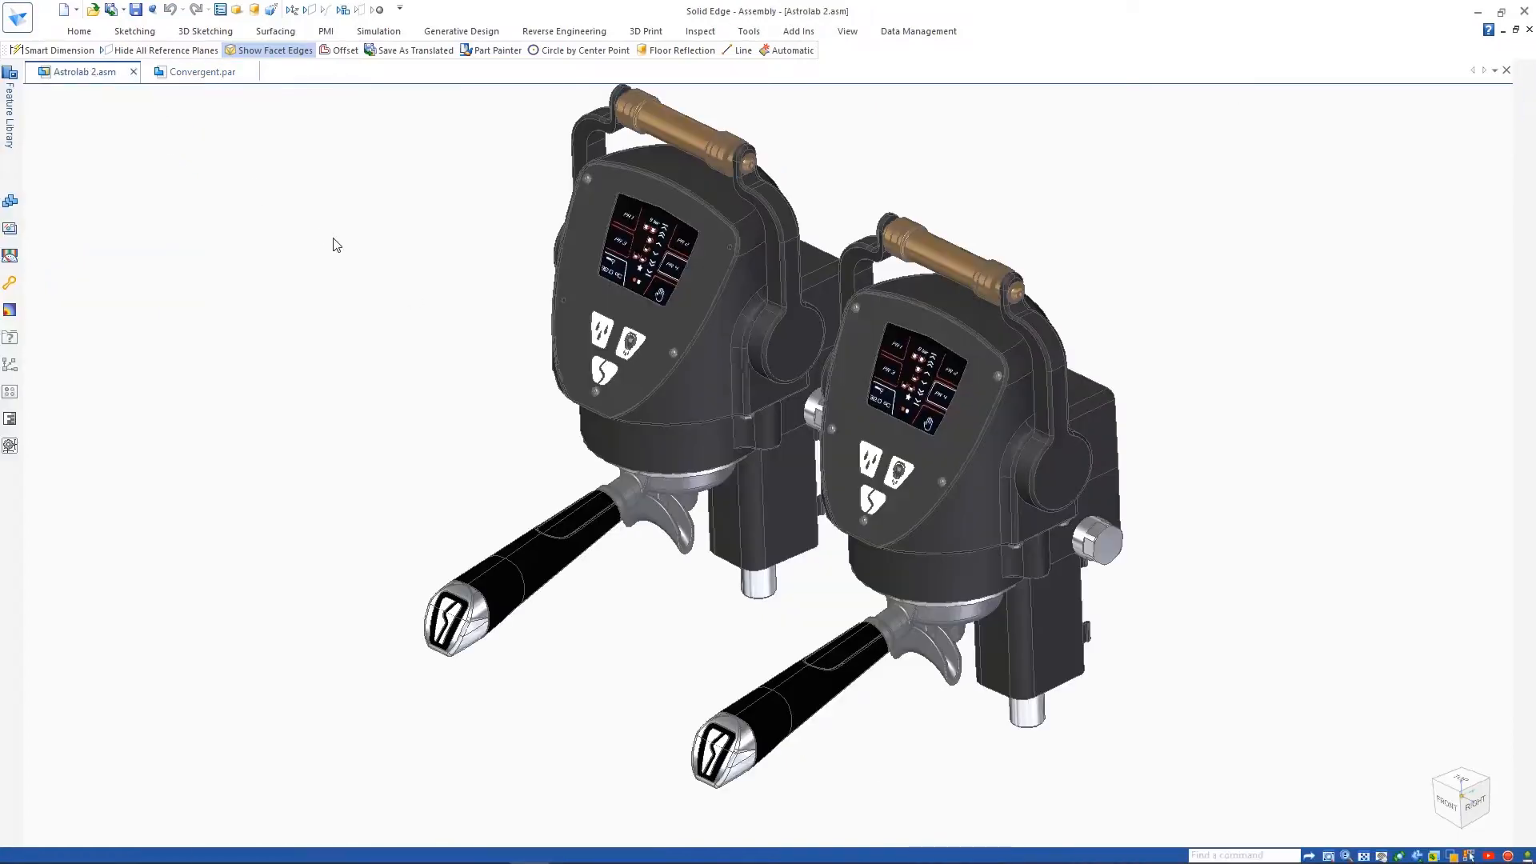
pyautogui.rightClick(1053, 468)
pyautogui.moveTo(1184, 174)
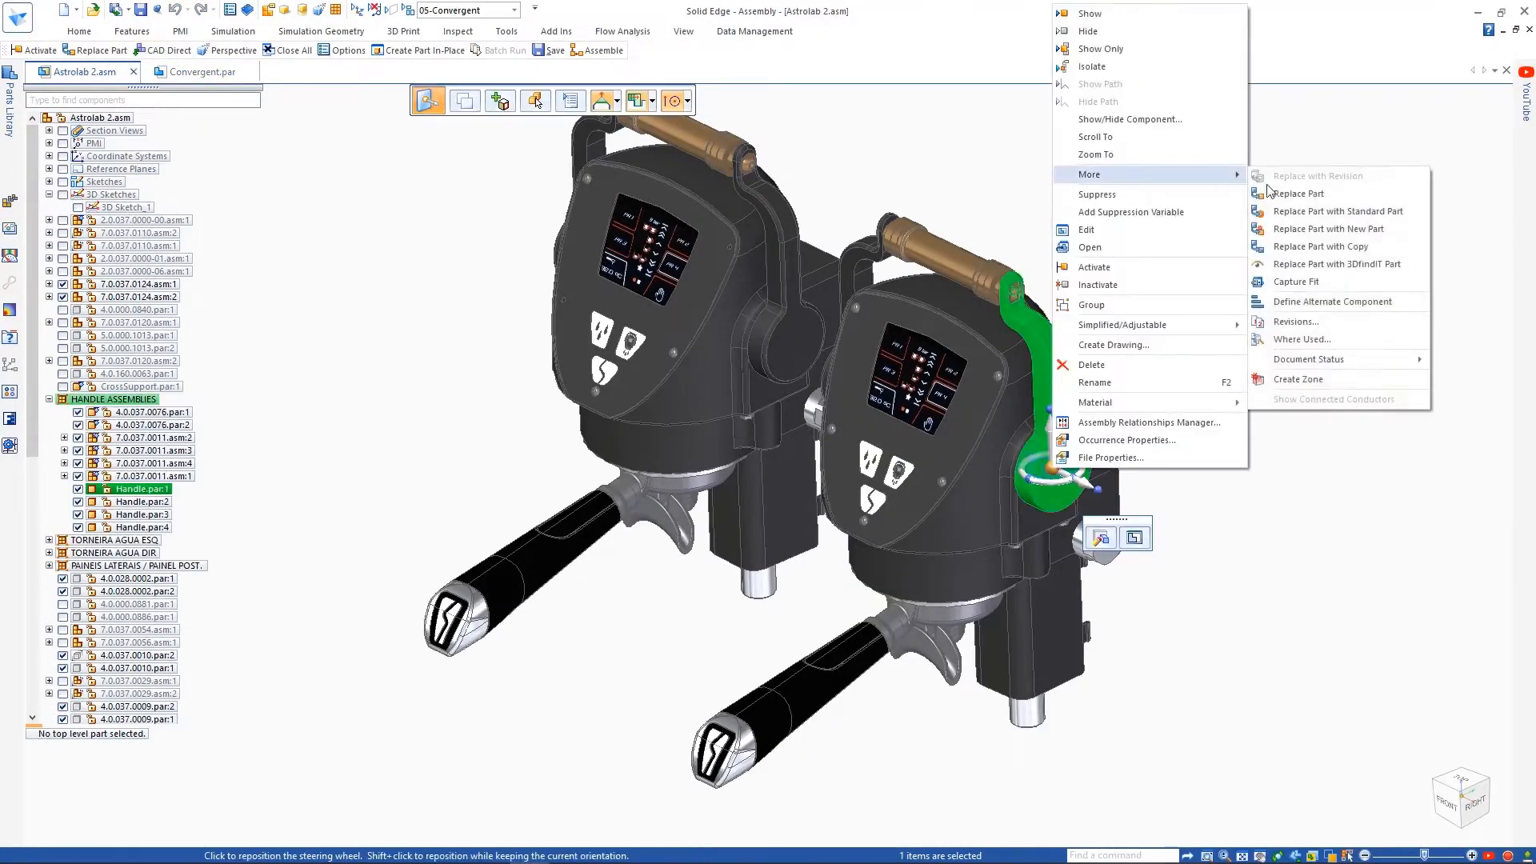
pyautogui.click(1271, 202)
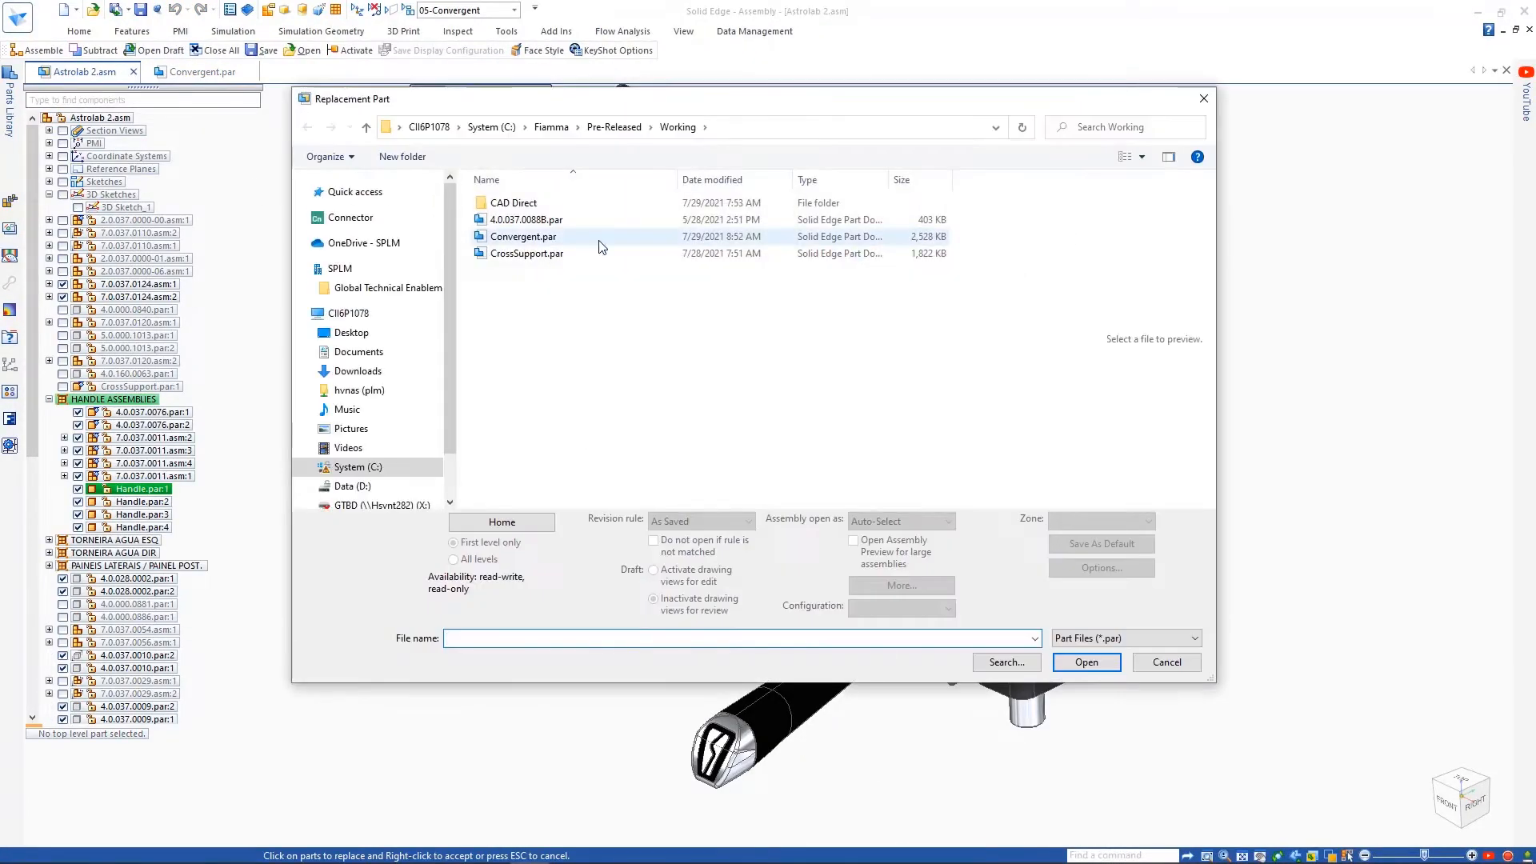
pyautogui.doubleClick(599, 241)
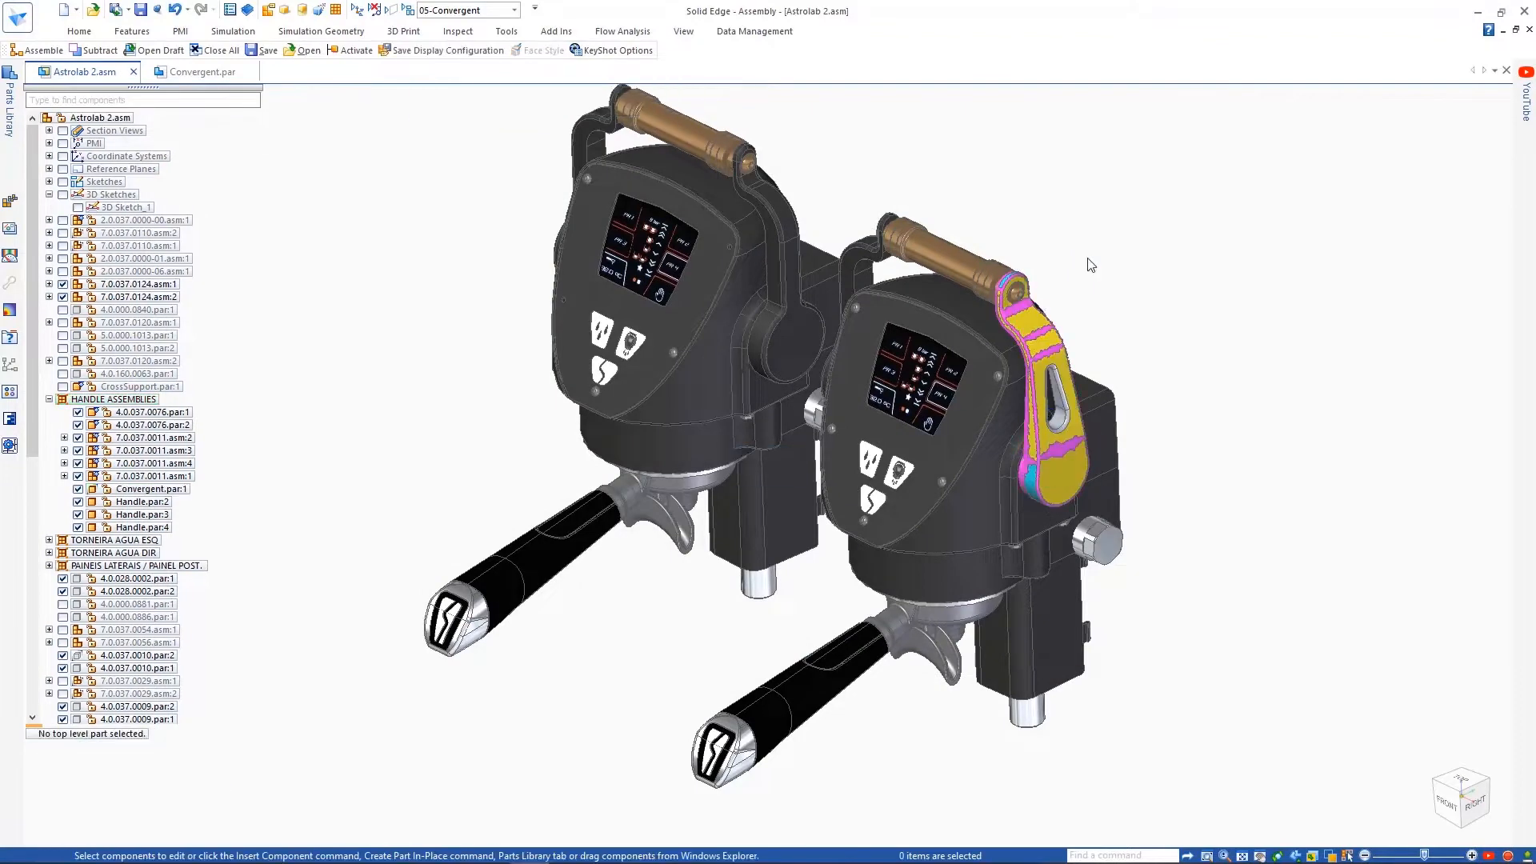
# Step: Subtract the mating handle components from the new lever as part features, with synchronous subtractions enabled
pyautogui.scroll(5, 1120, 237)
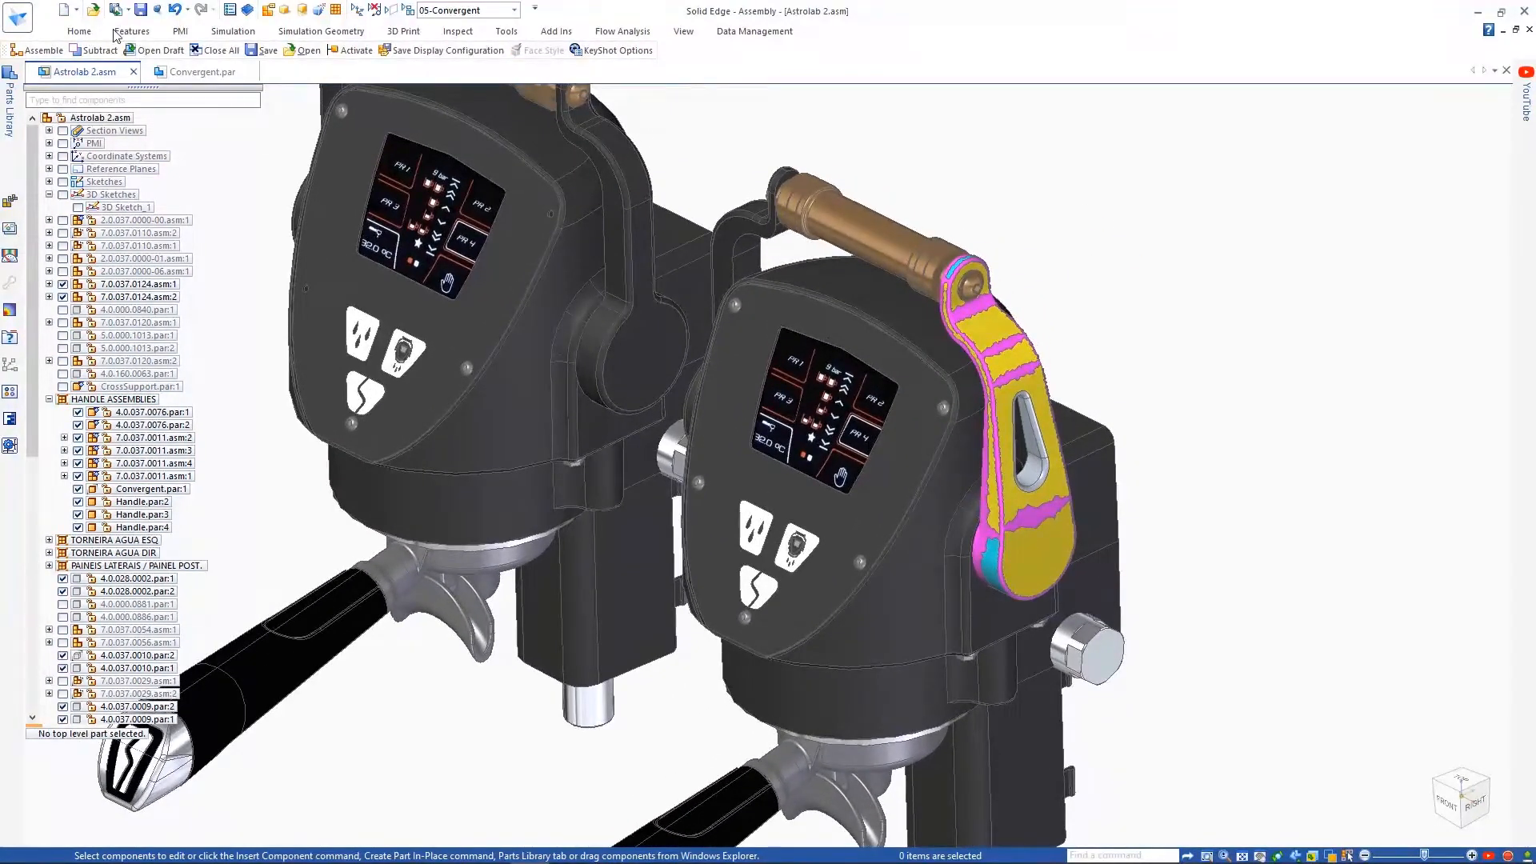
pyautogui.click(120, 32)
pyautogui.click(798, 70)
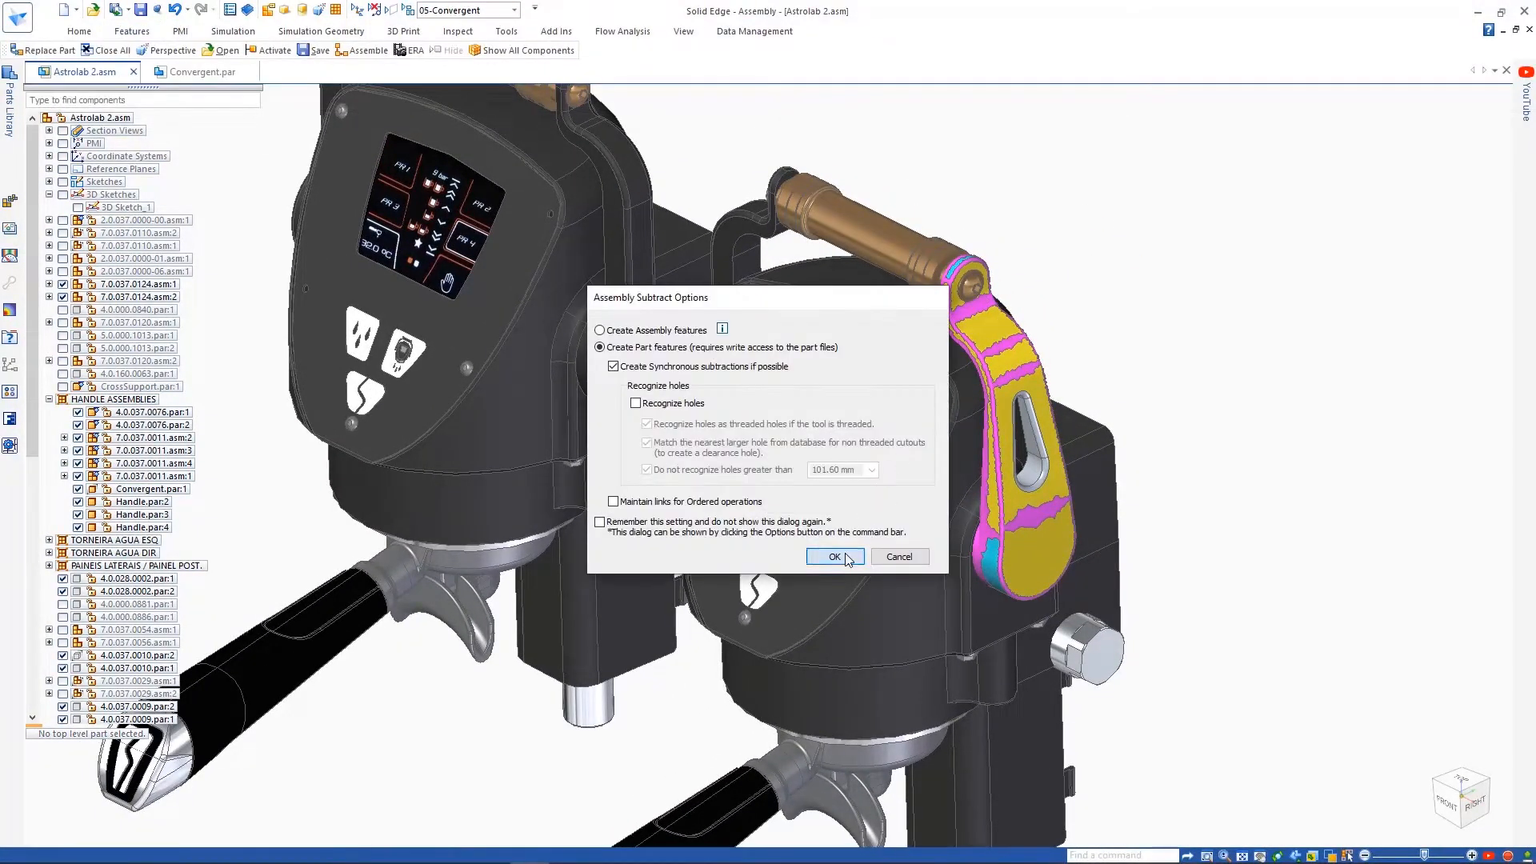
pyautogui.click(834, 557)
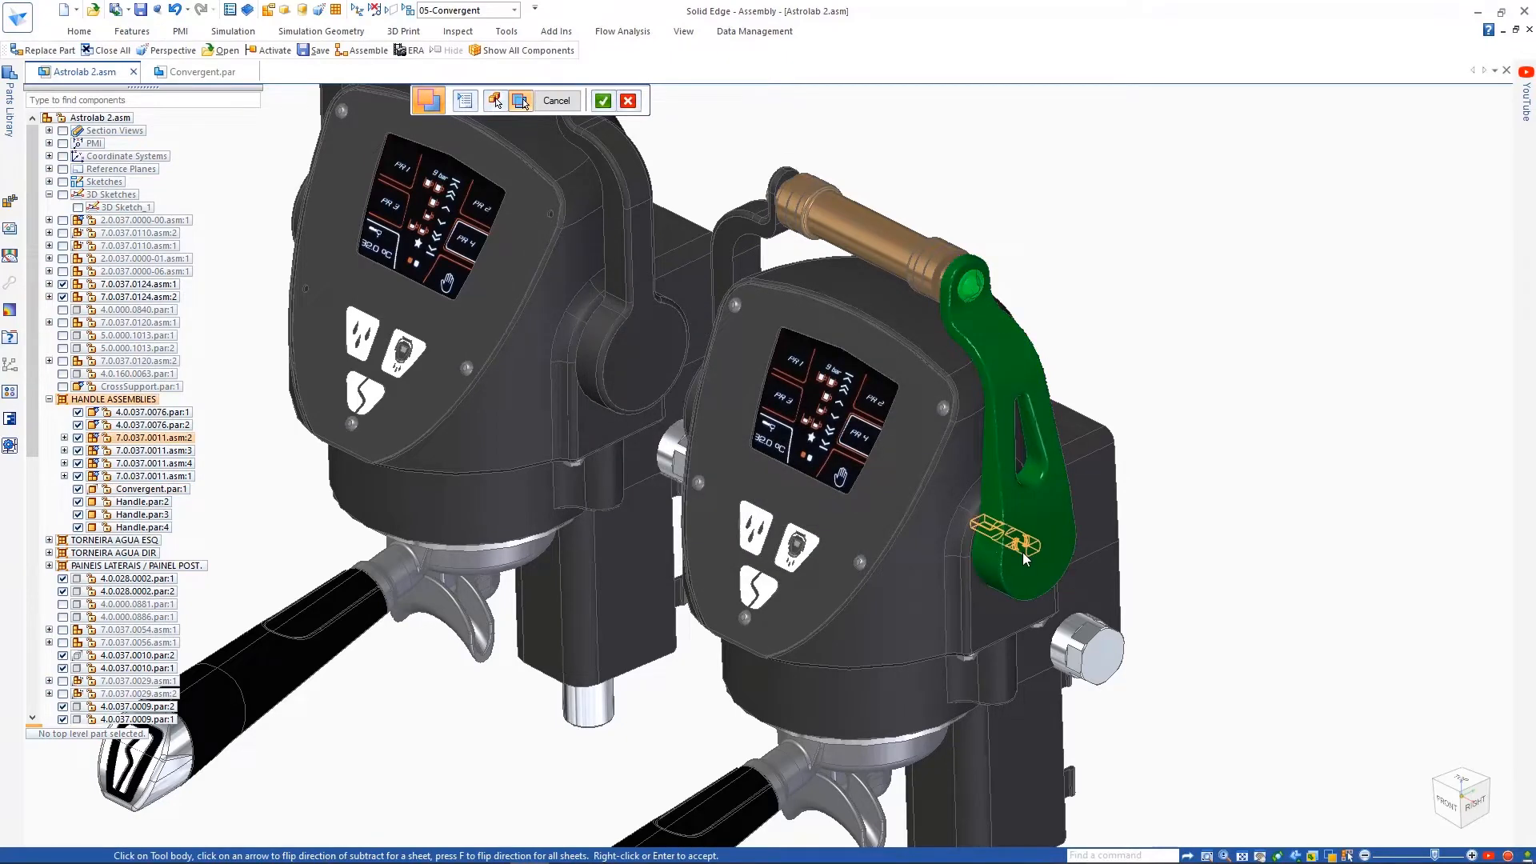
pyautogui.rightClick(1164, 305)
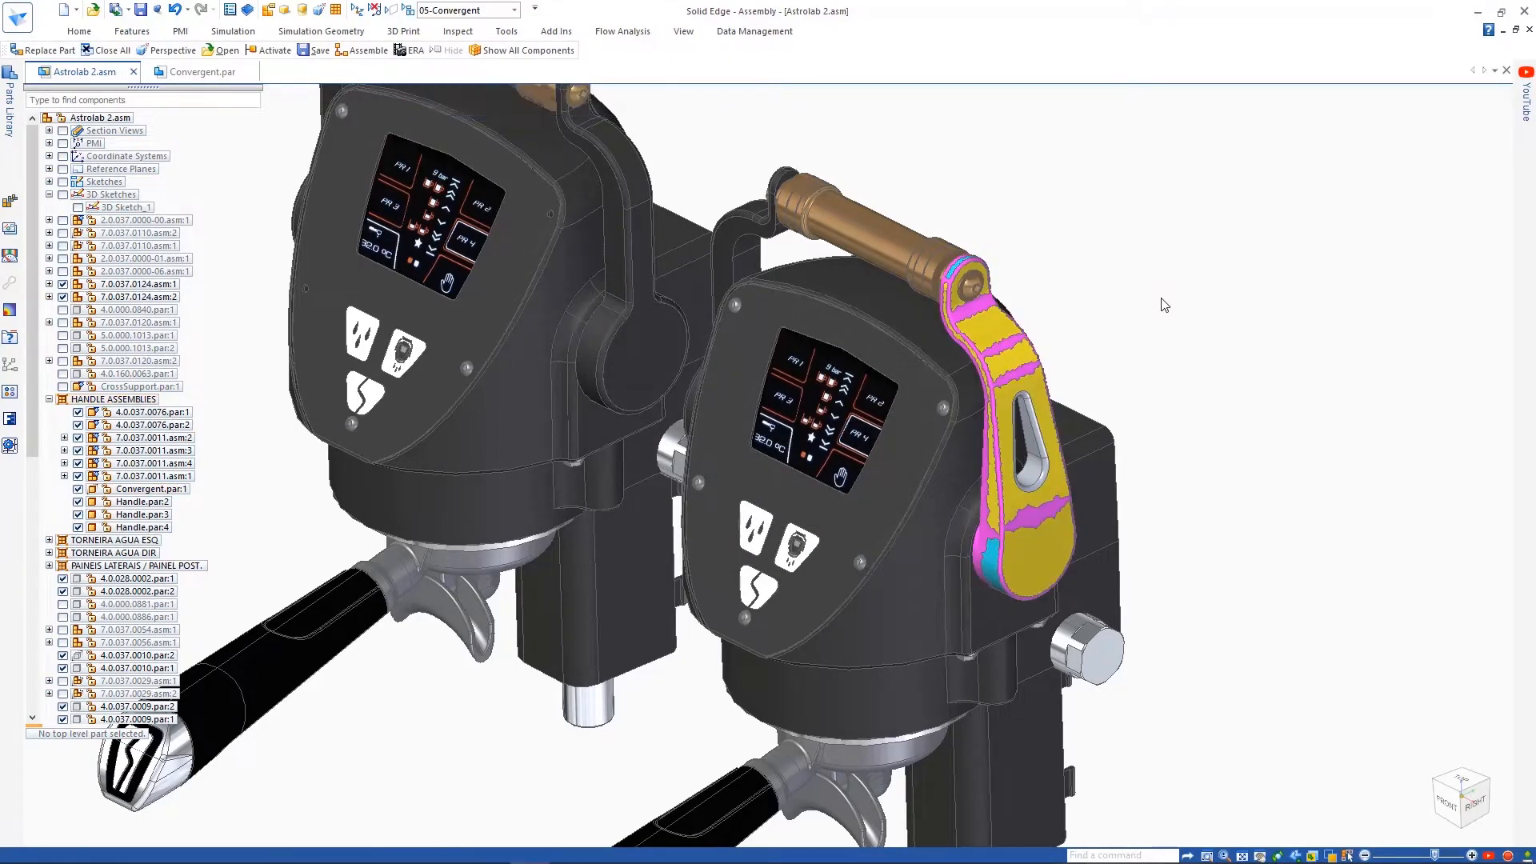
# Step: Assign the material Bronze, 90% to Convergent.par, then close the part and save its changes
pyautogui.click(202, 72)
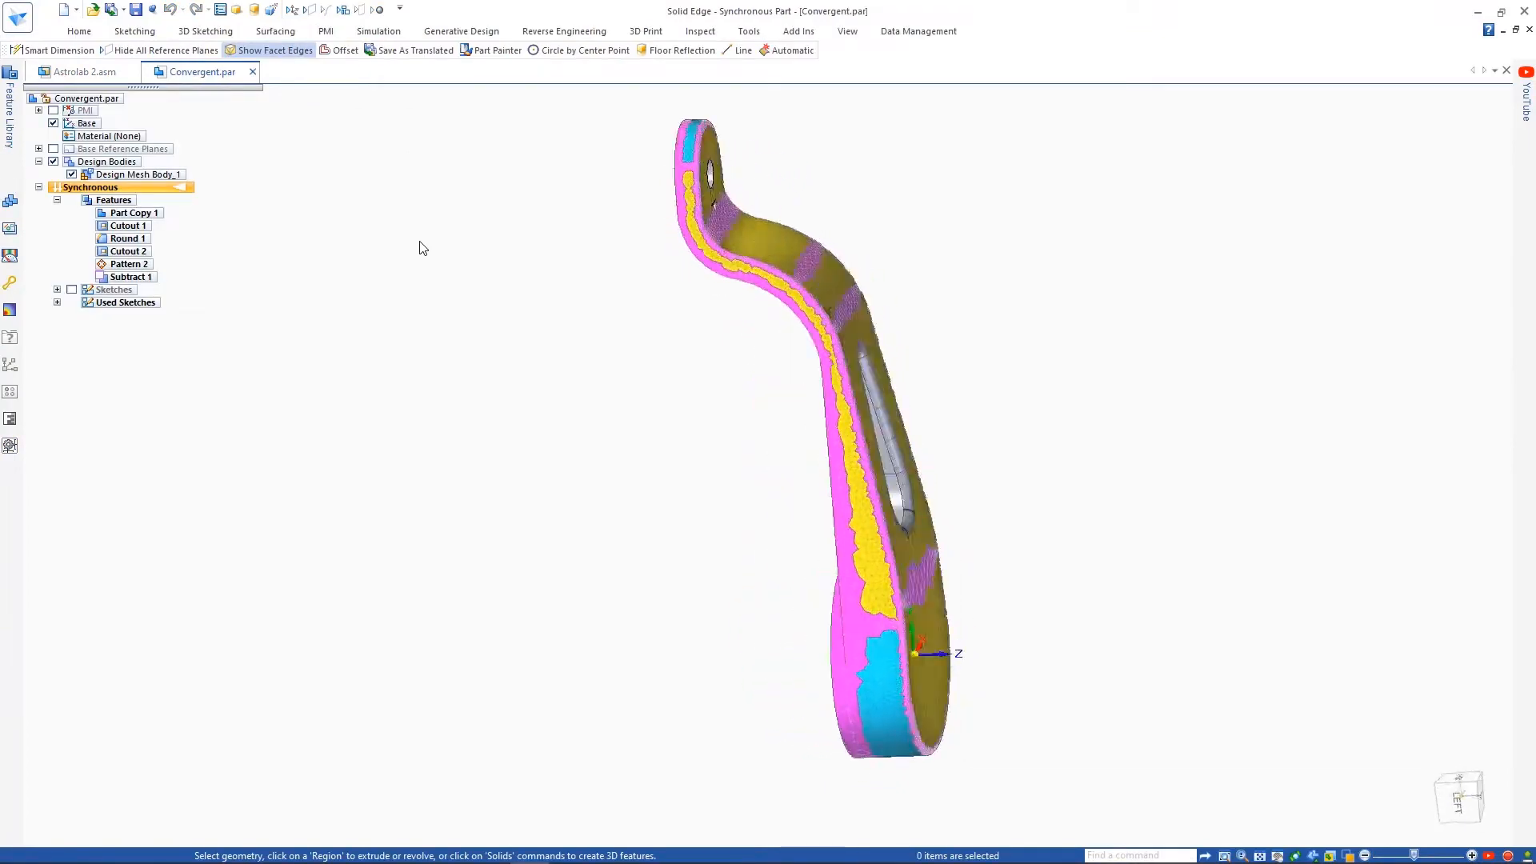
pyautogui.rightClick(115, 138)
pyautogui.click(192, 276)
pyautogui.click(812, 496)
pyautogui.click(252, 72)
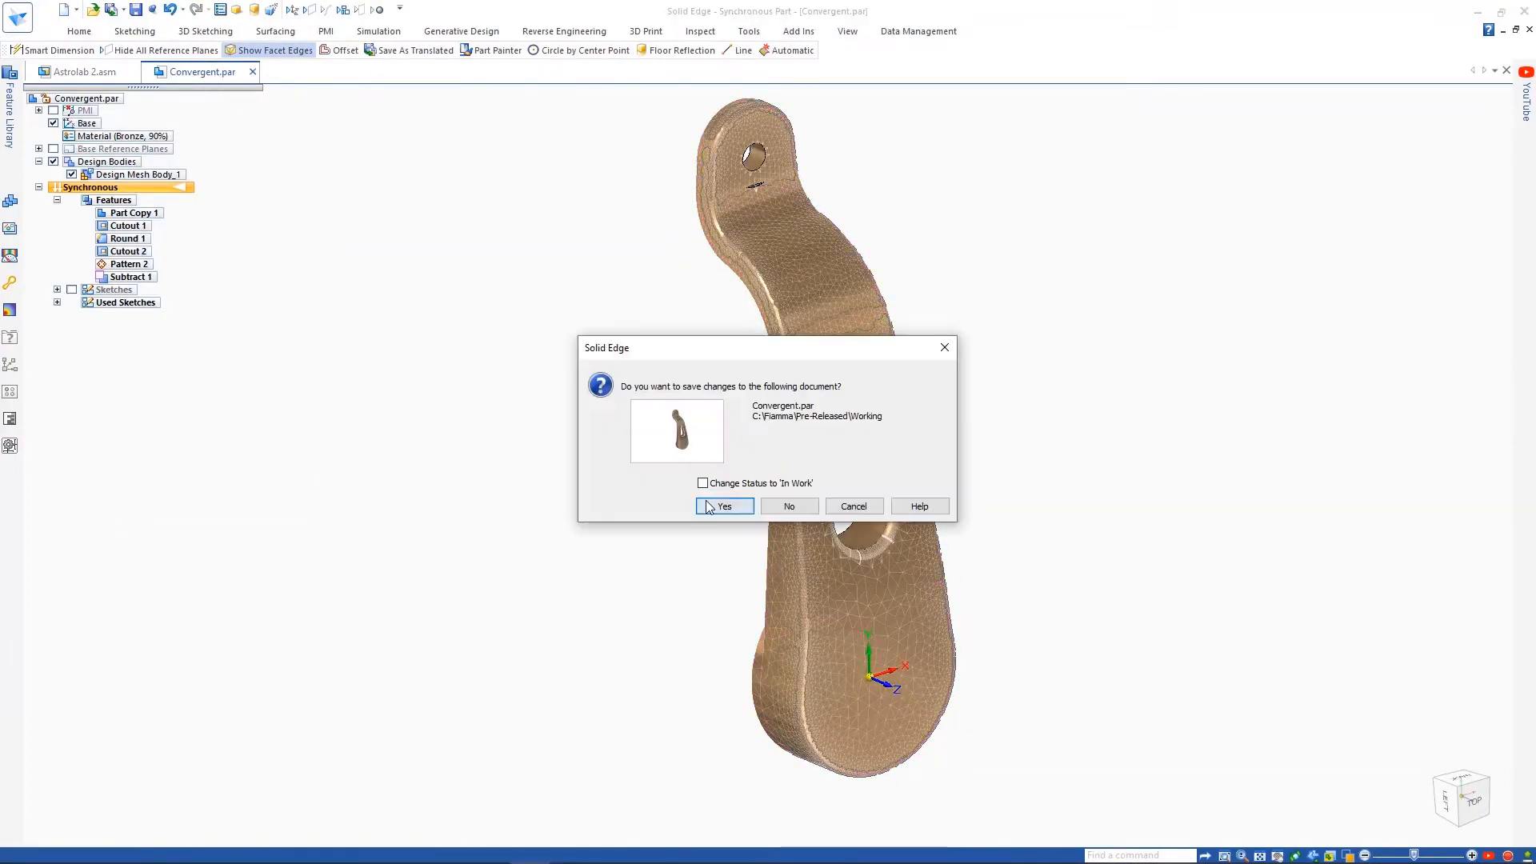
pyautogui.click(723, 507)
# Step: Apply the 01-All Parts display configuration to the assembly and search its components for "double"
pyautogui.click(483, 13)
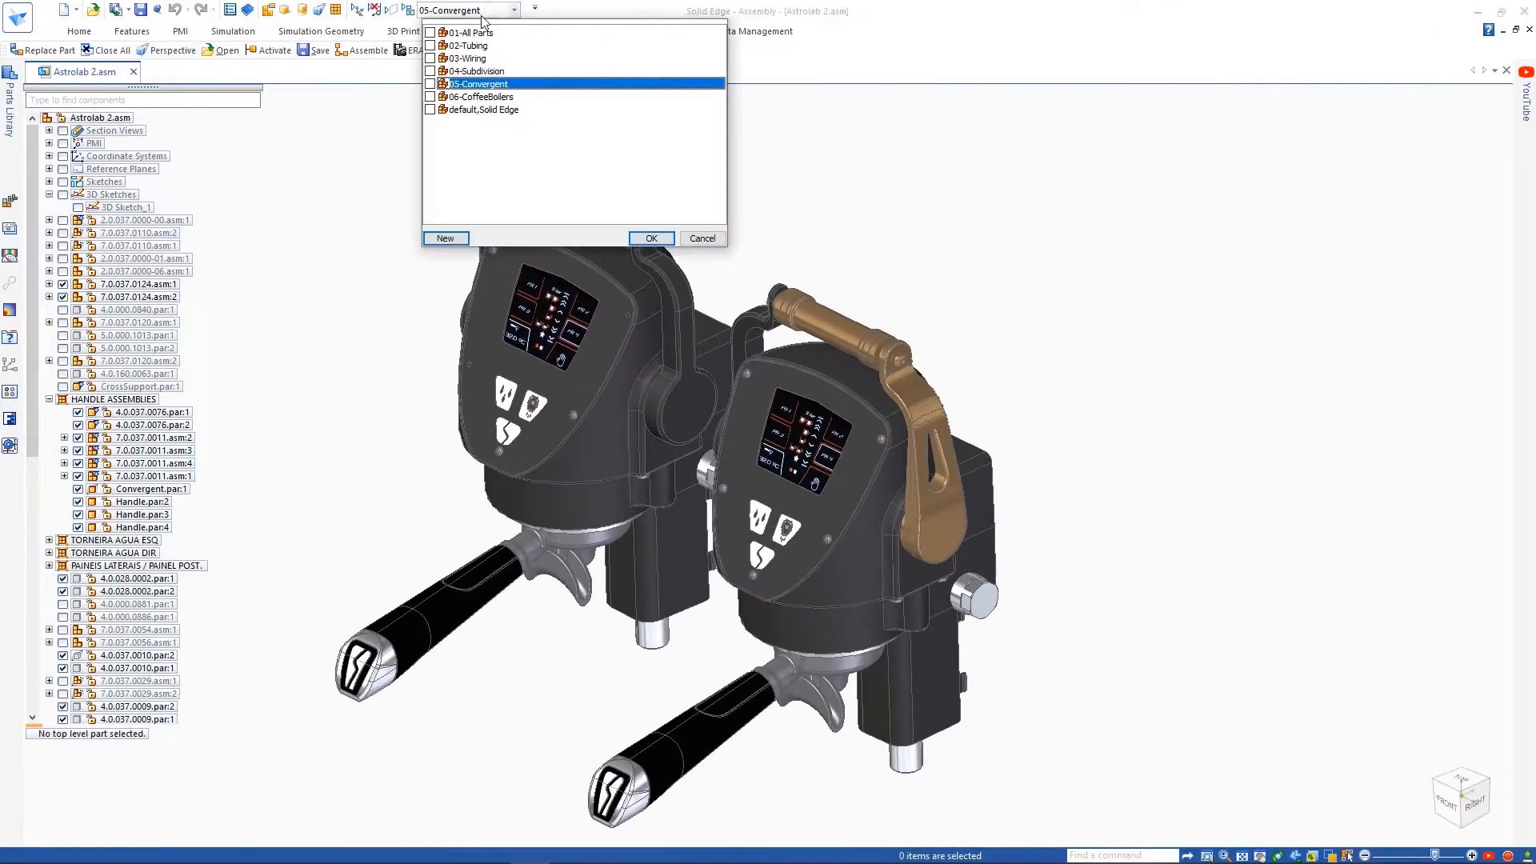
pyautogui.click(471, 33)
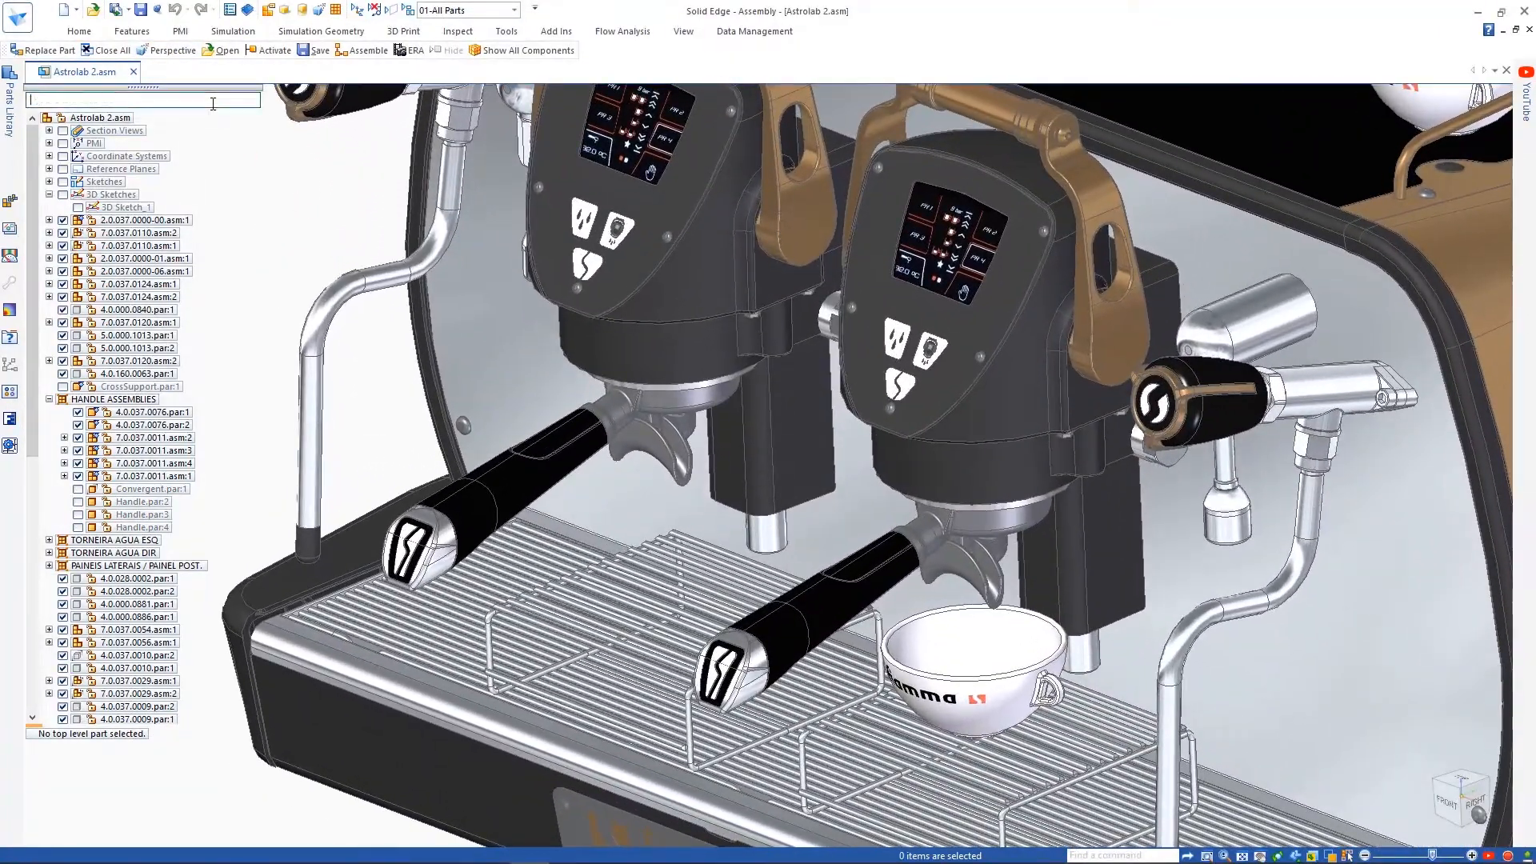
pyautogui.click(213, 104)
pyautogui.write('double')
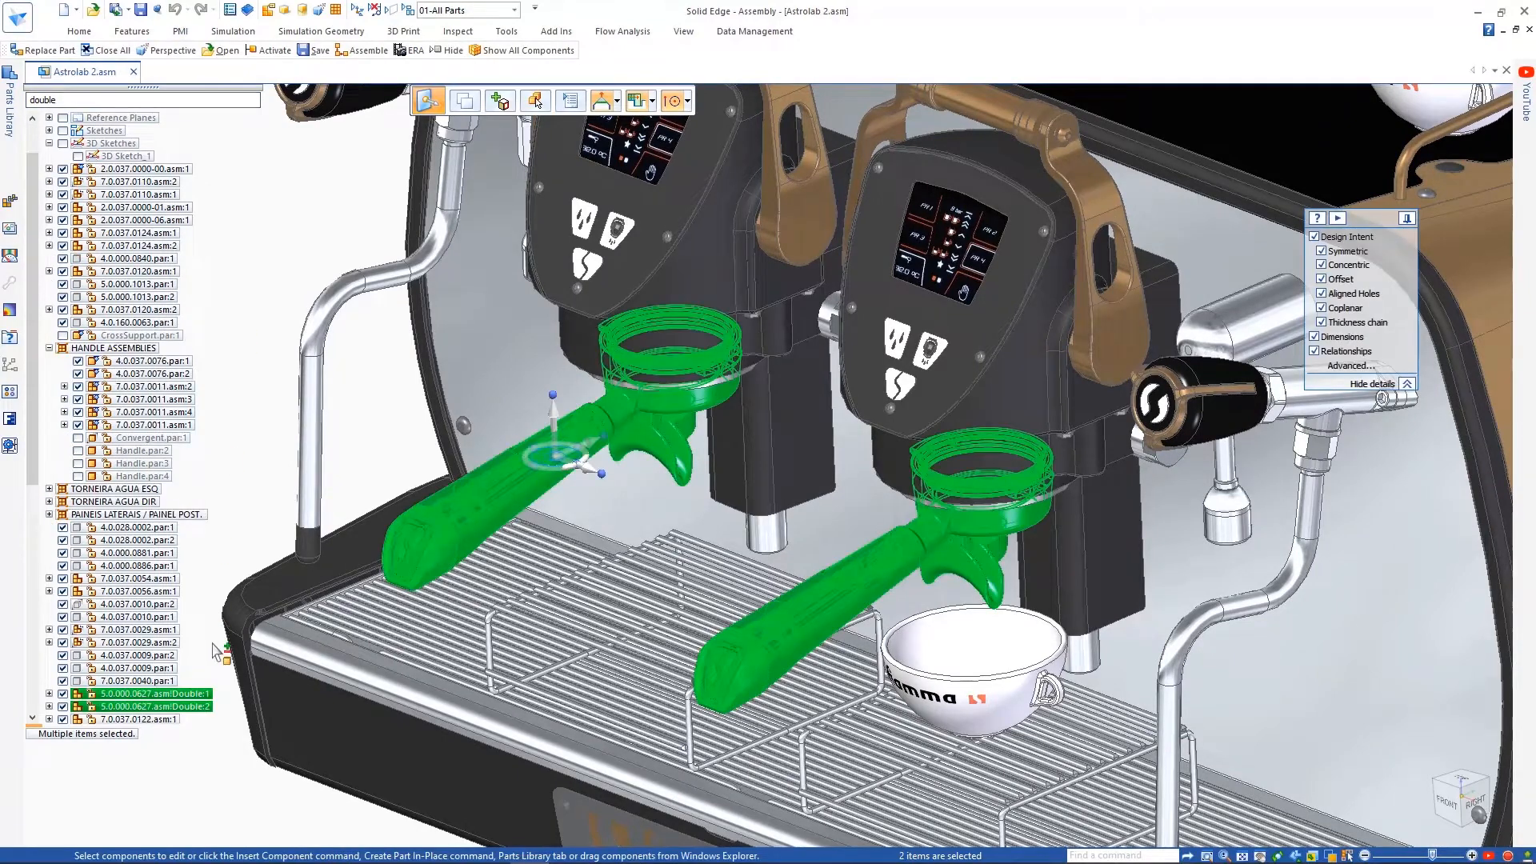
# Step: Replace the Double filter holder above the cup with the Single member of its assembly family
pyautogui.click(196, 707)
pyautogui.rightClick(196, 707)
pyautogui.moveTo(309, 440)
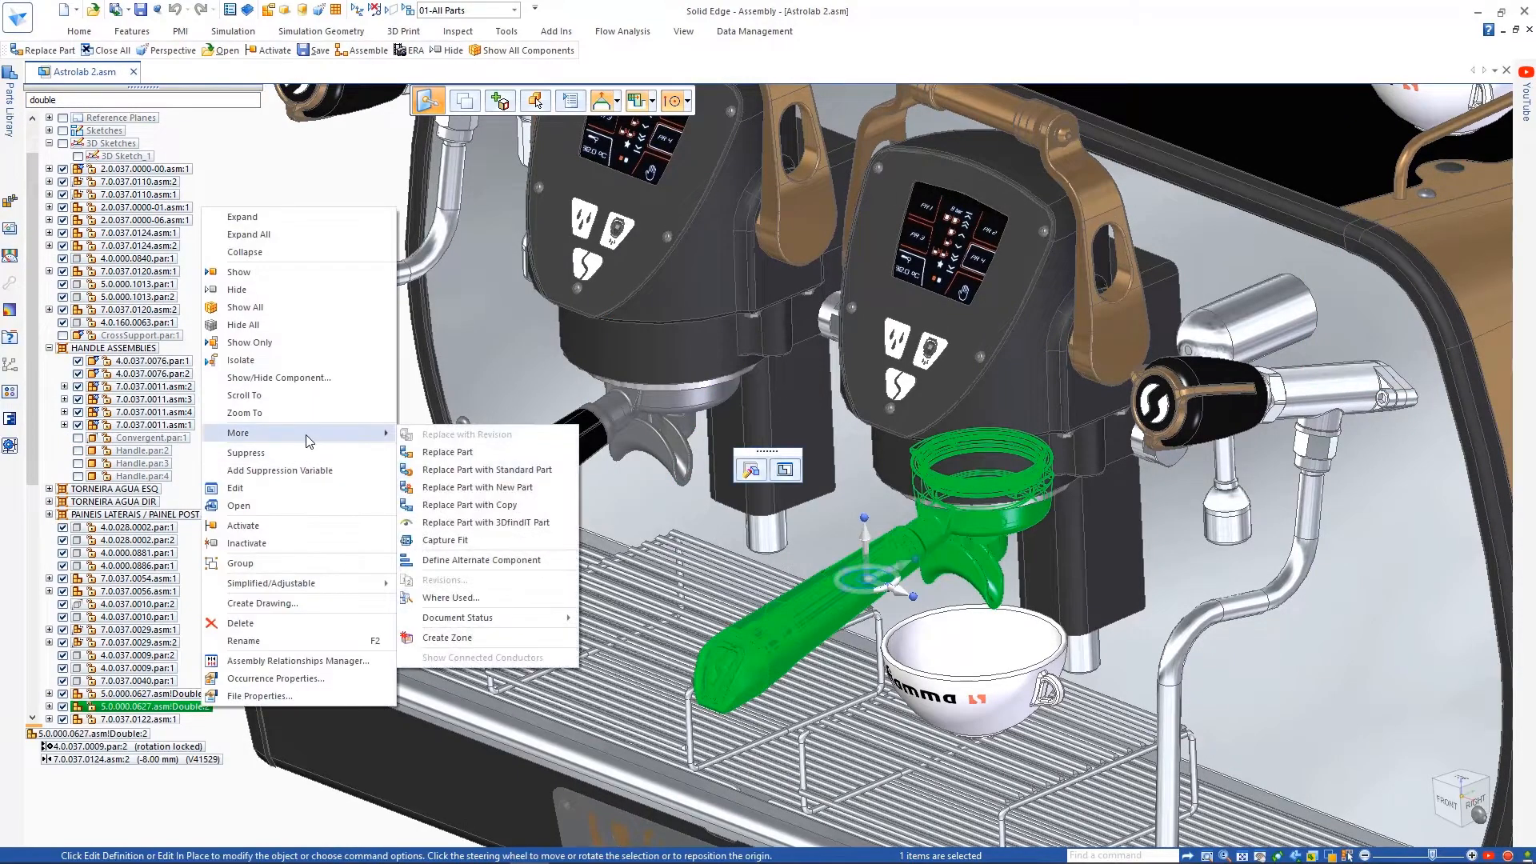
pyautogui.click(447, 452)
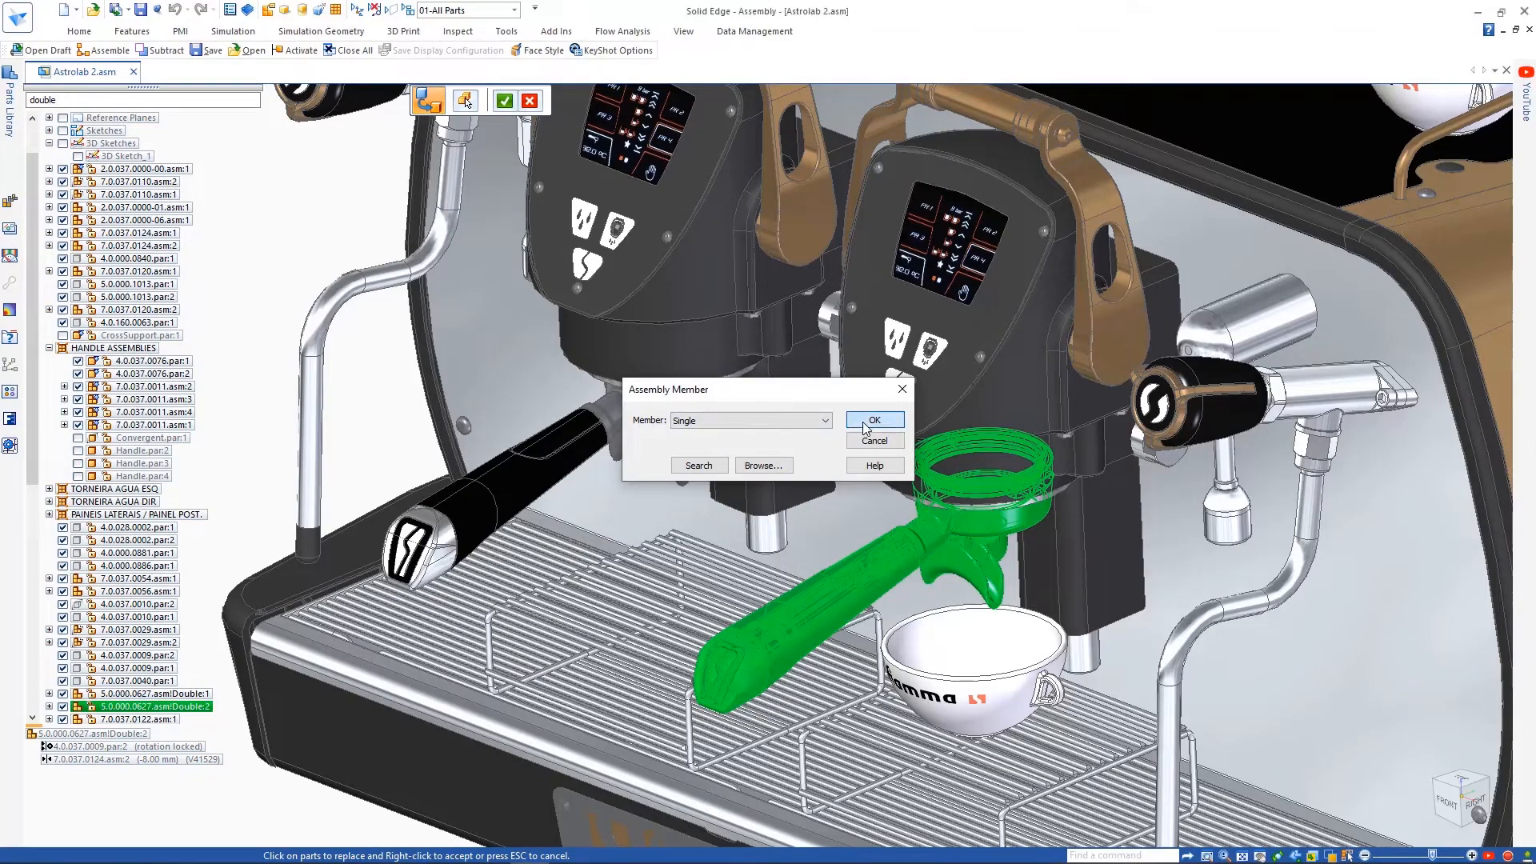
pyautogui.click(865, 424)
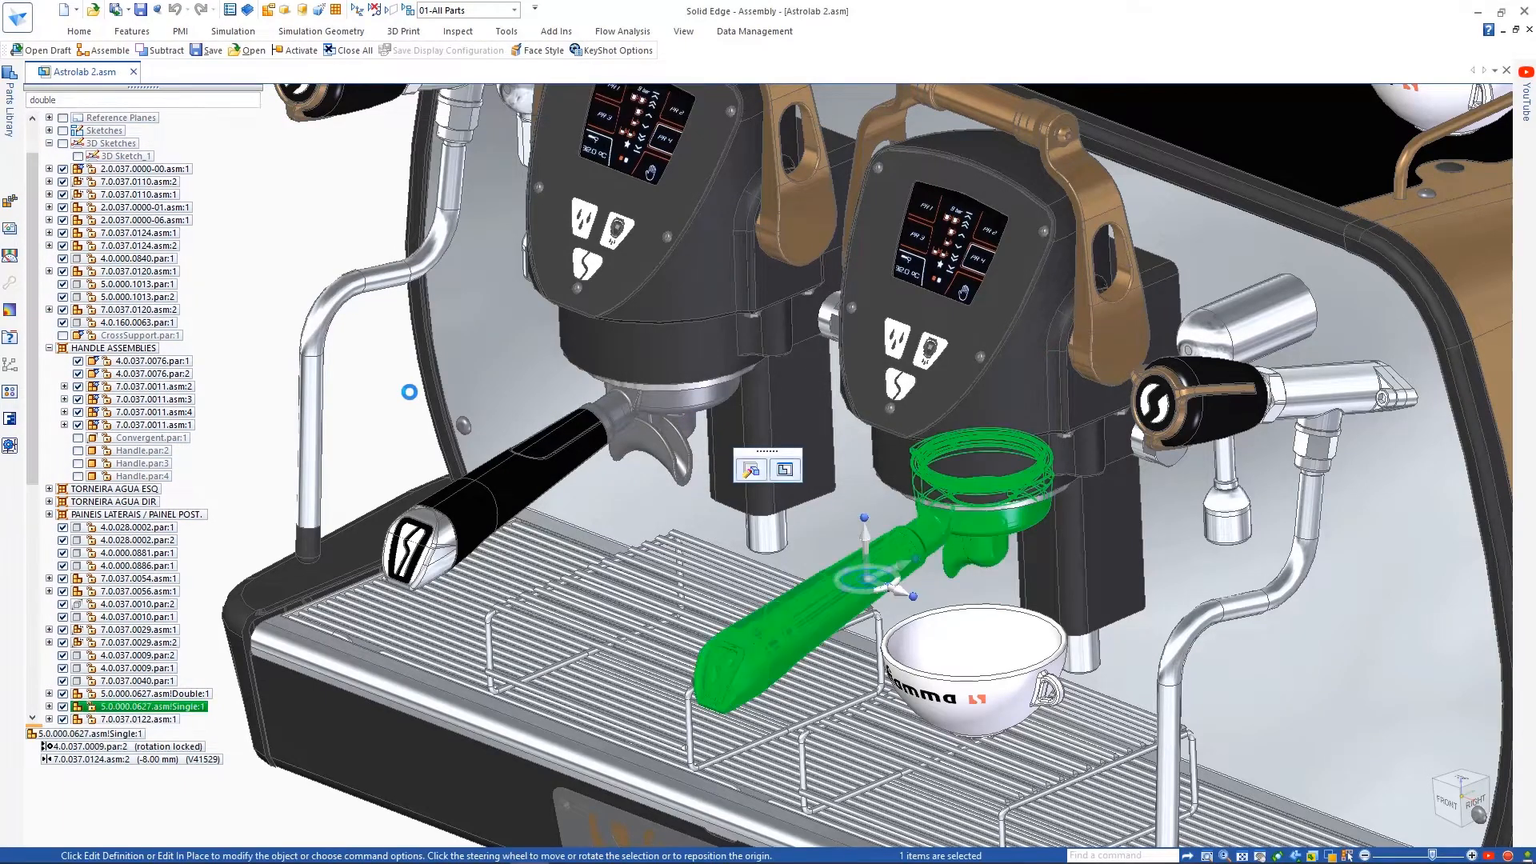
pyautogui.click(408, 391)
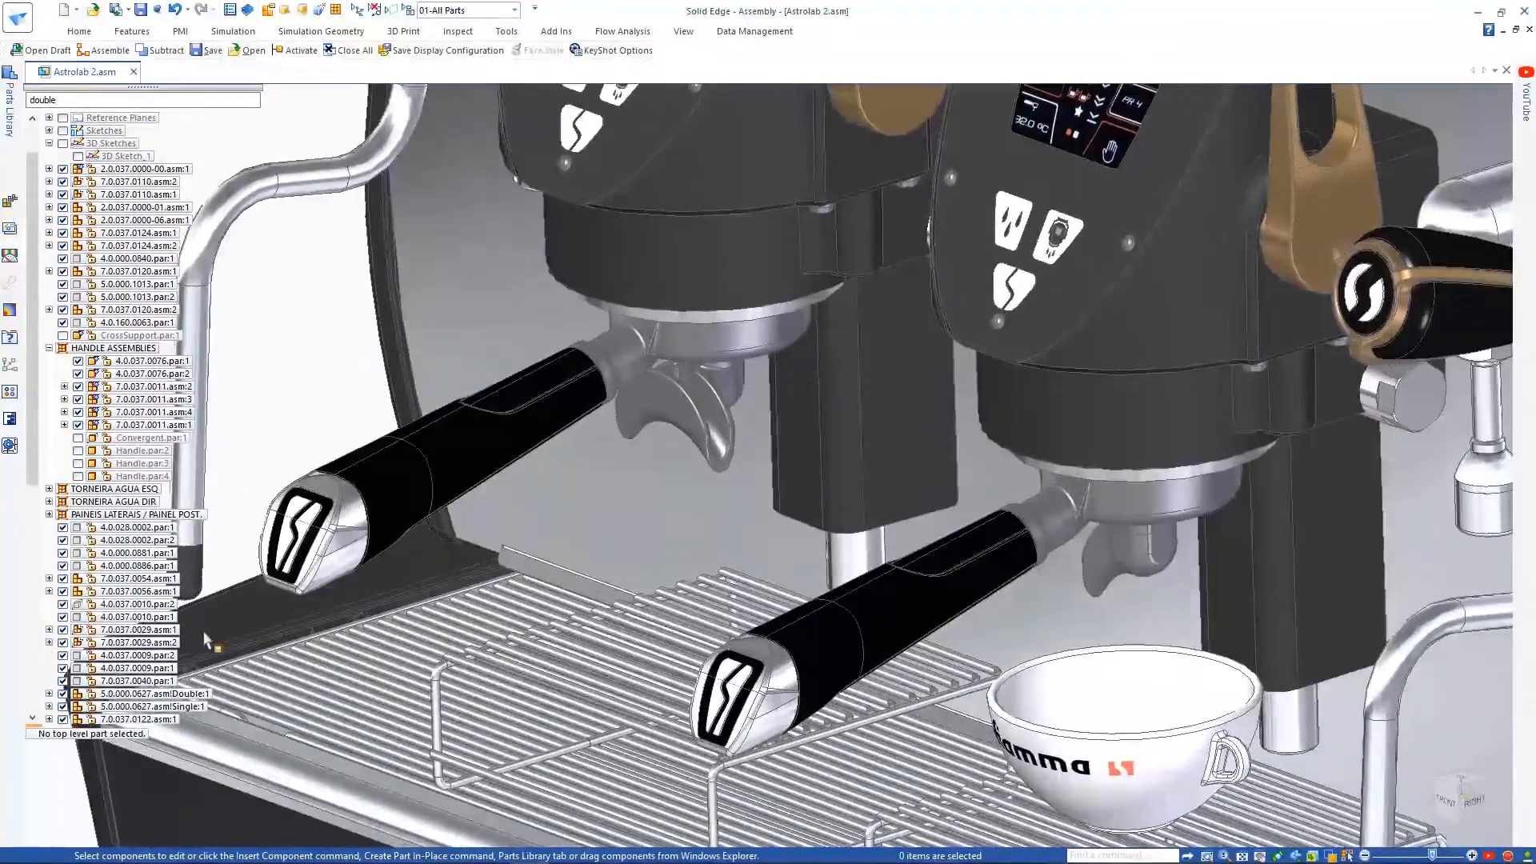
# Step: Open the drawing 5.0.000.0627.dft that belongs to the Single filter holder subassembly
pyautogui.click(153, 707)
pyautogui.click(754, 32)
pyautogui.click(149, 69)
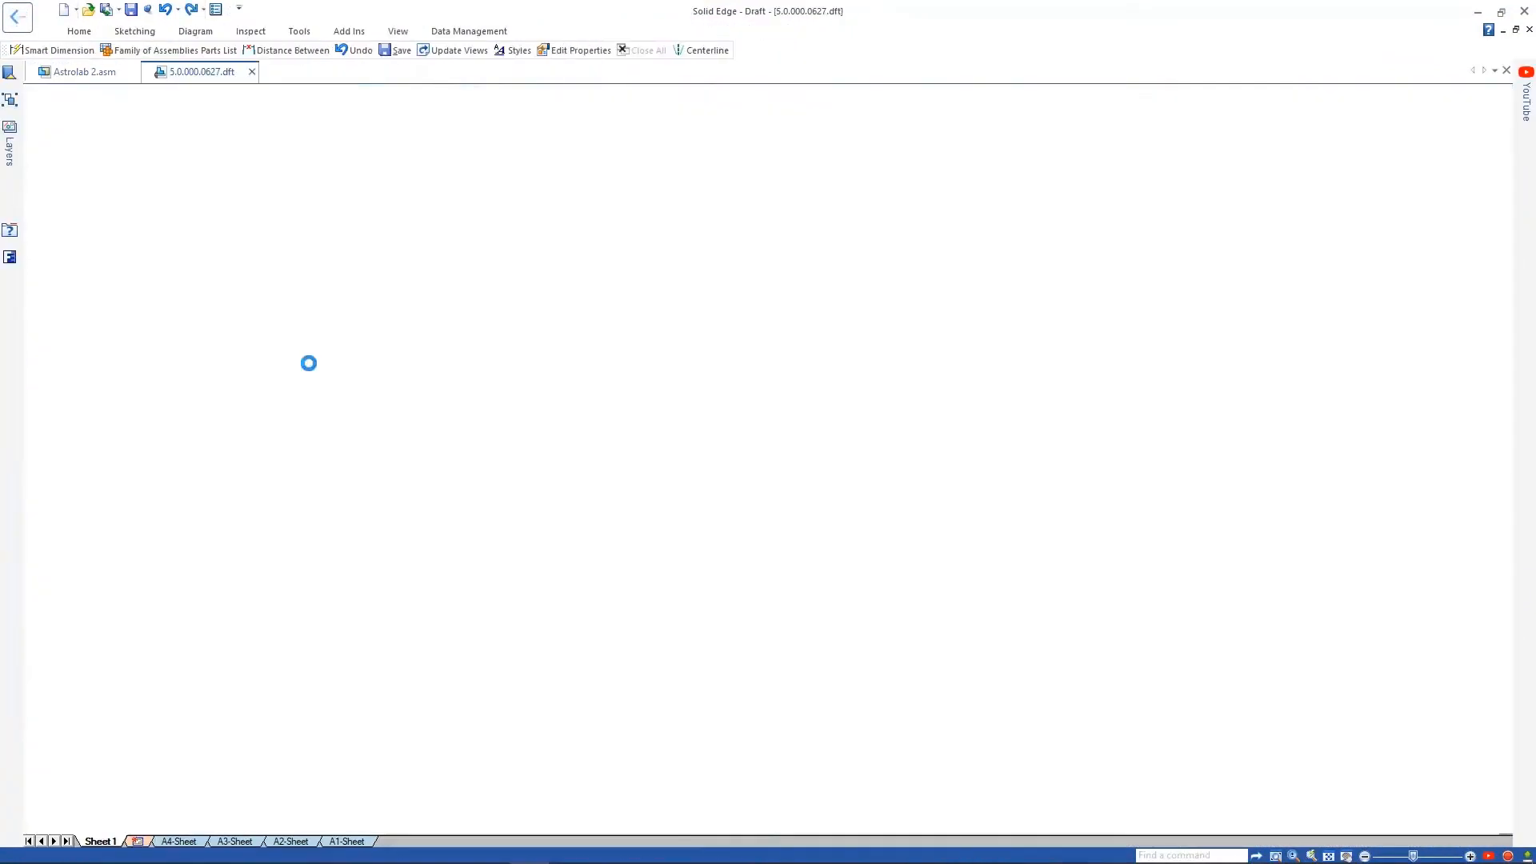
# Step: Place a Family of Assemblies parts list with balloons for the filter holder view, including the Double and Single members
pyautogui.click(397, 84)
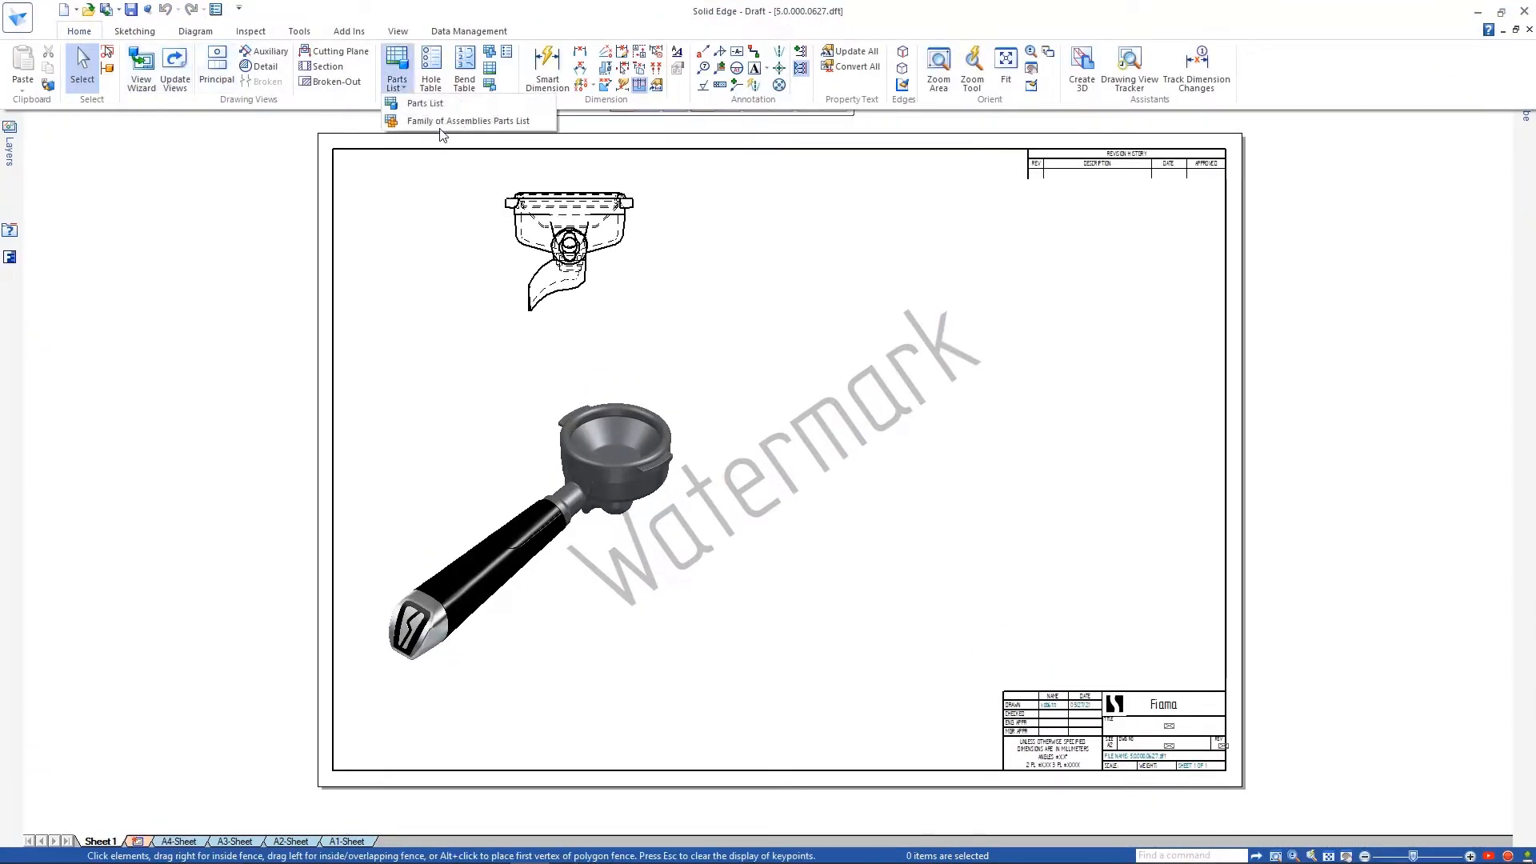
pyautogui.click(448, 122)
pyautogui.click(686, 100)
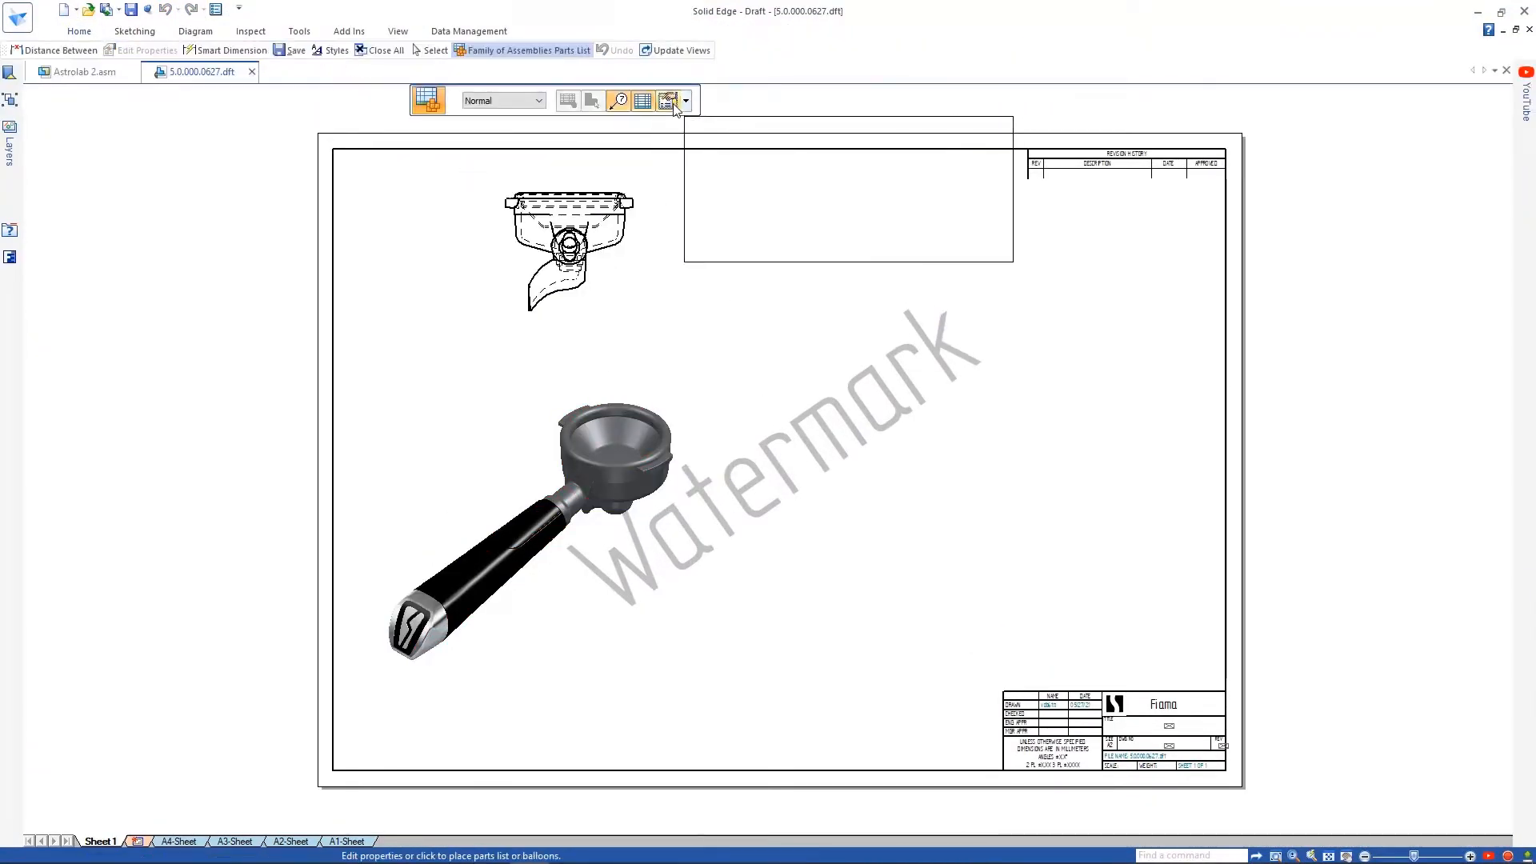
pyautogui.click(673, 104)
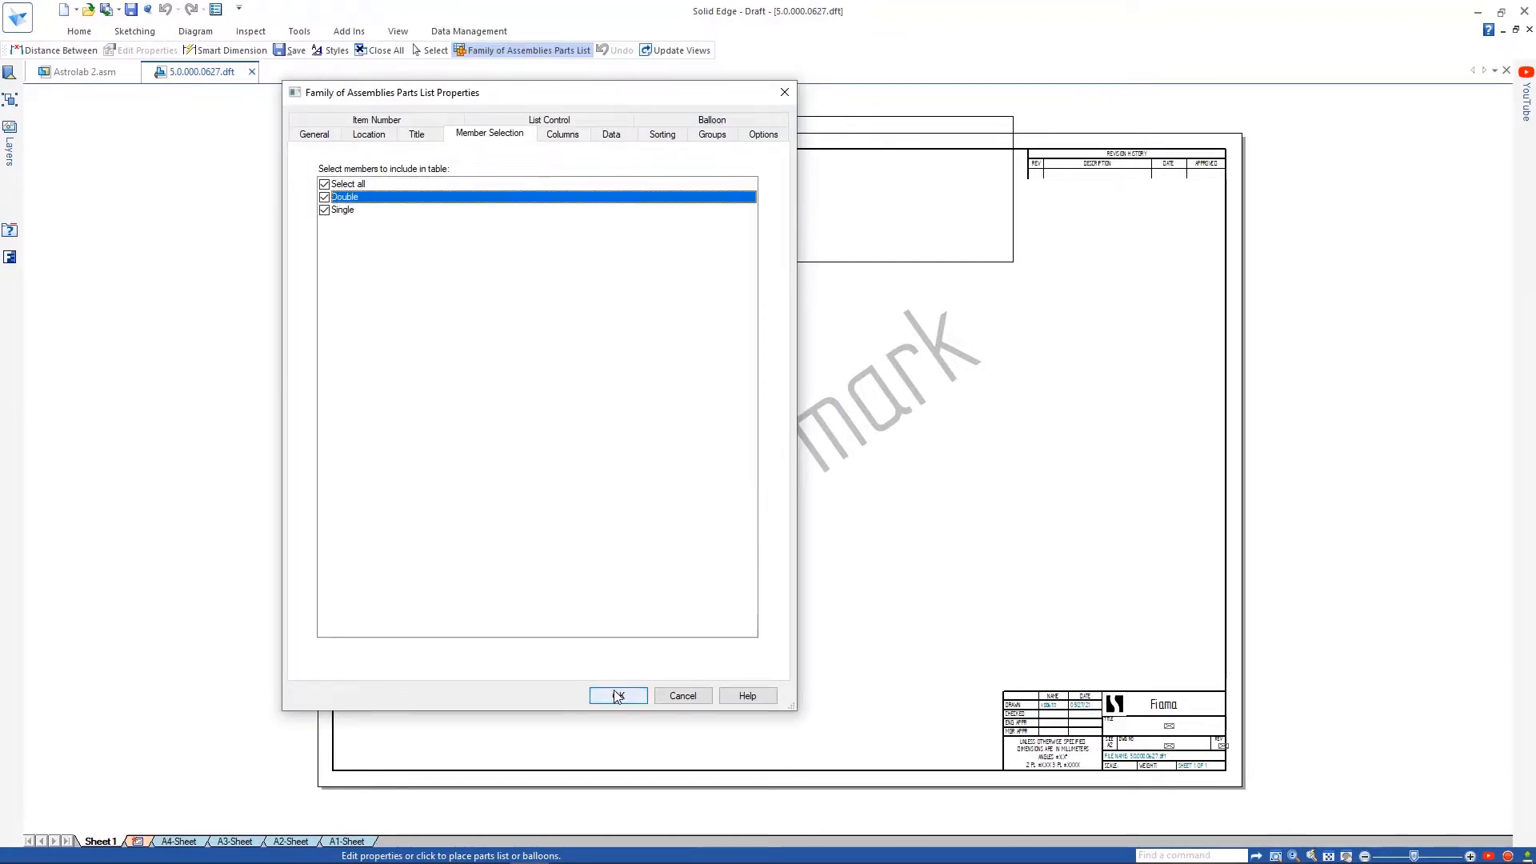
pyautogui.click(618, 696)
pyautogui.click(800, 483)
# Step: Centre the Quantity (Double) column and narrow both quantity columns of the parts list to fit their headings
pyautogui.scroll(3, 1080, 343)
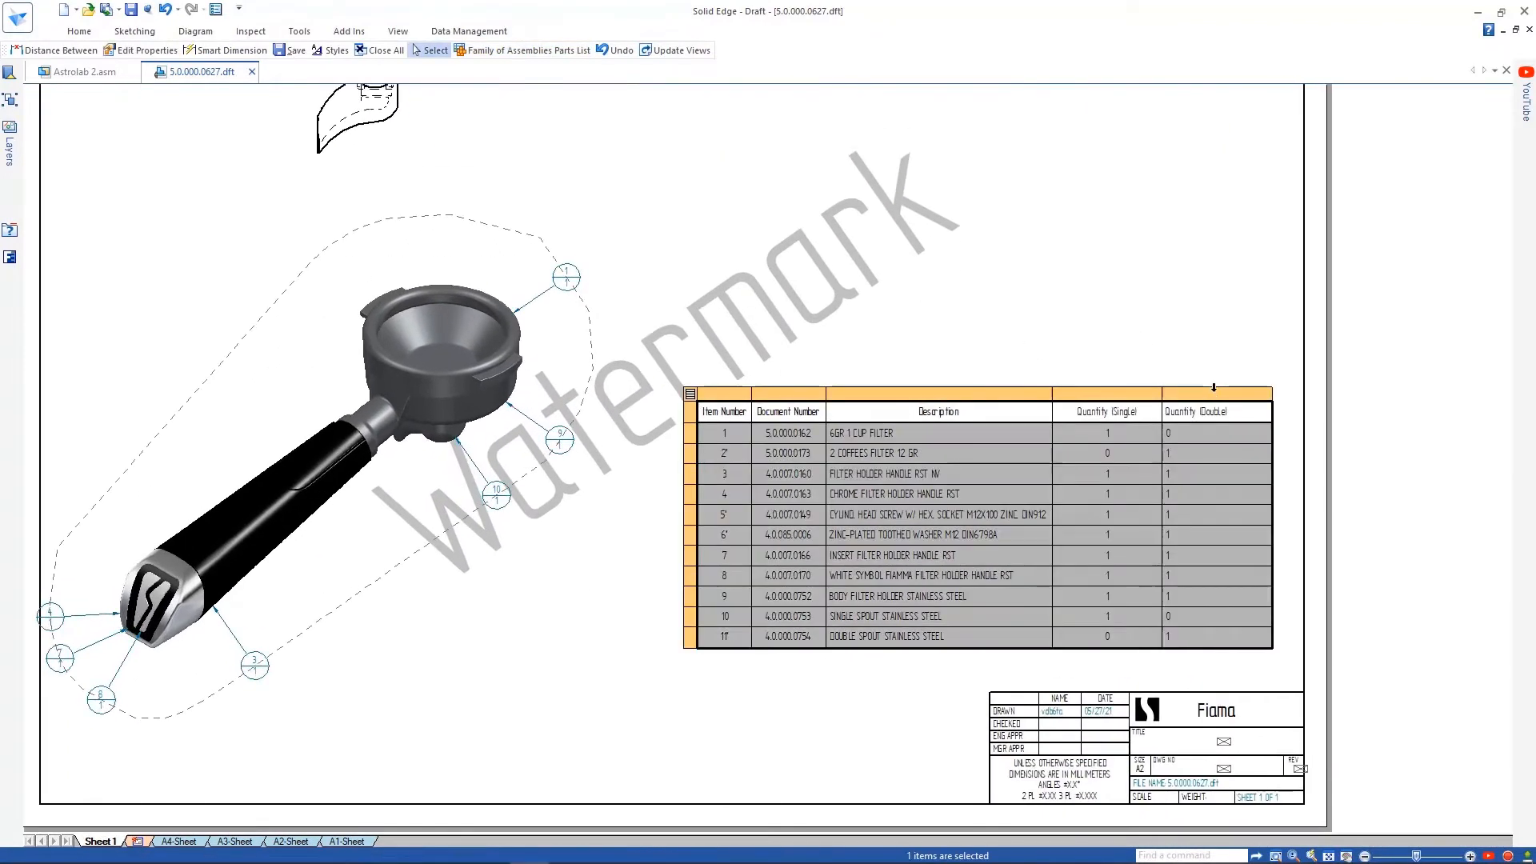
pyautogui.click(1213, 387)
pyautogui.moveTo(1161, 393); pyautogui.dragTo(1132, 393)
pyautogui.moveTo(1242, 393); pyautogui.dragTo(1204, 392)
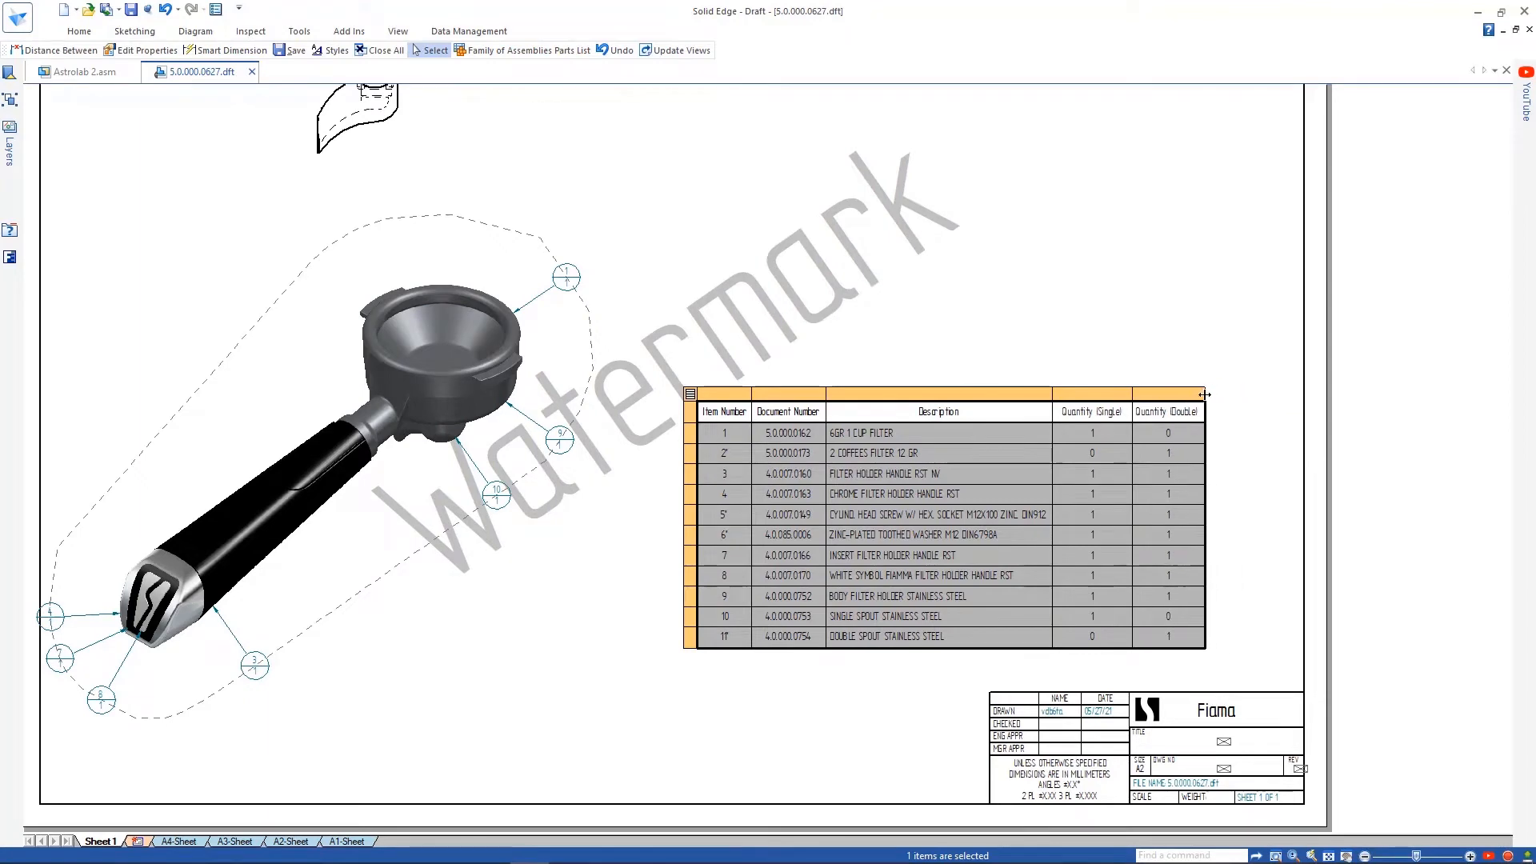
pyautogui.click(1236, 352)
# Step: Add Distance Between dimensions for the bowl's lower side height and its width in the filter holder's orthographic view
pyautogui.moveTo(1040, 165); pyautogui.dragTo(1202, 335, button='middle')
pyautogui.scroll(5, 1202, 334)
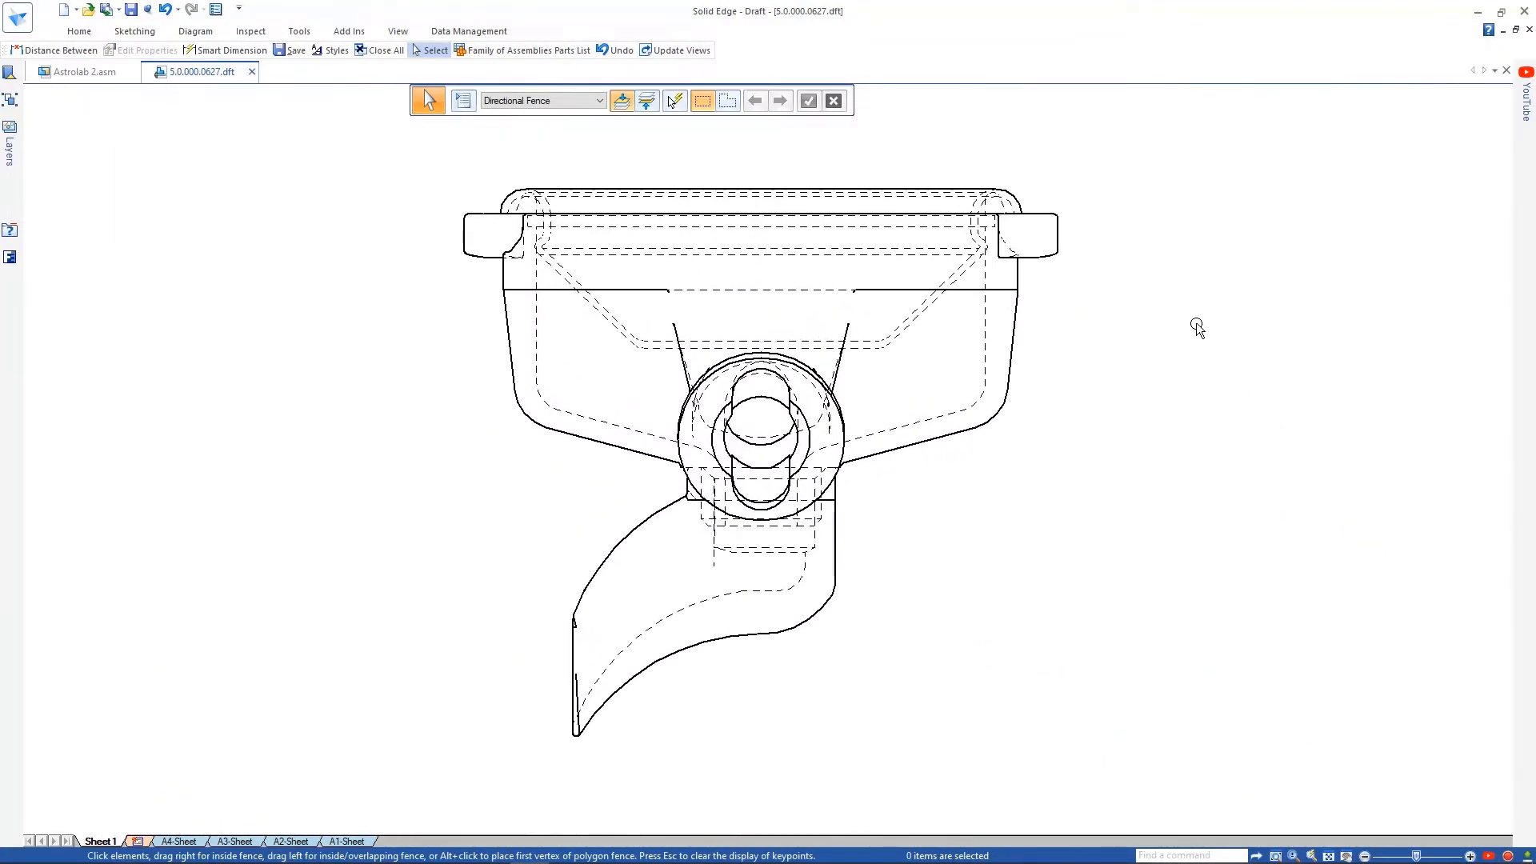
pyautogui.moveTo(1197, 323); pyautogui.dragTo(1126, 325, button='right')
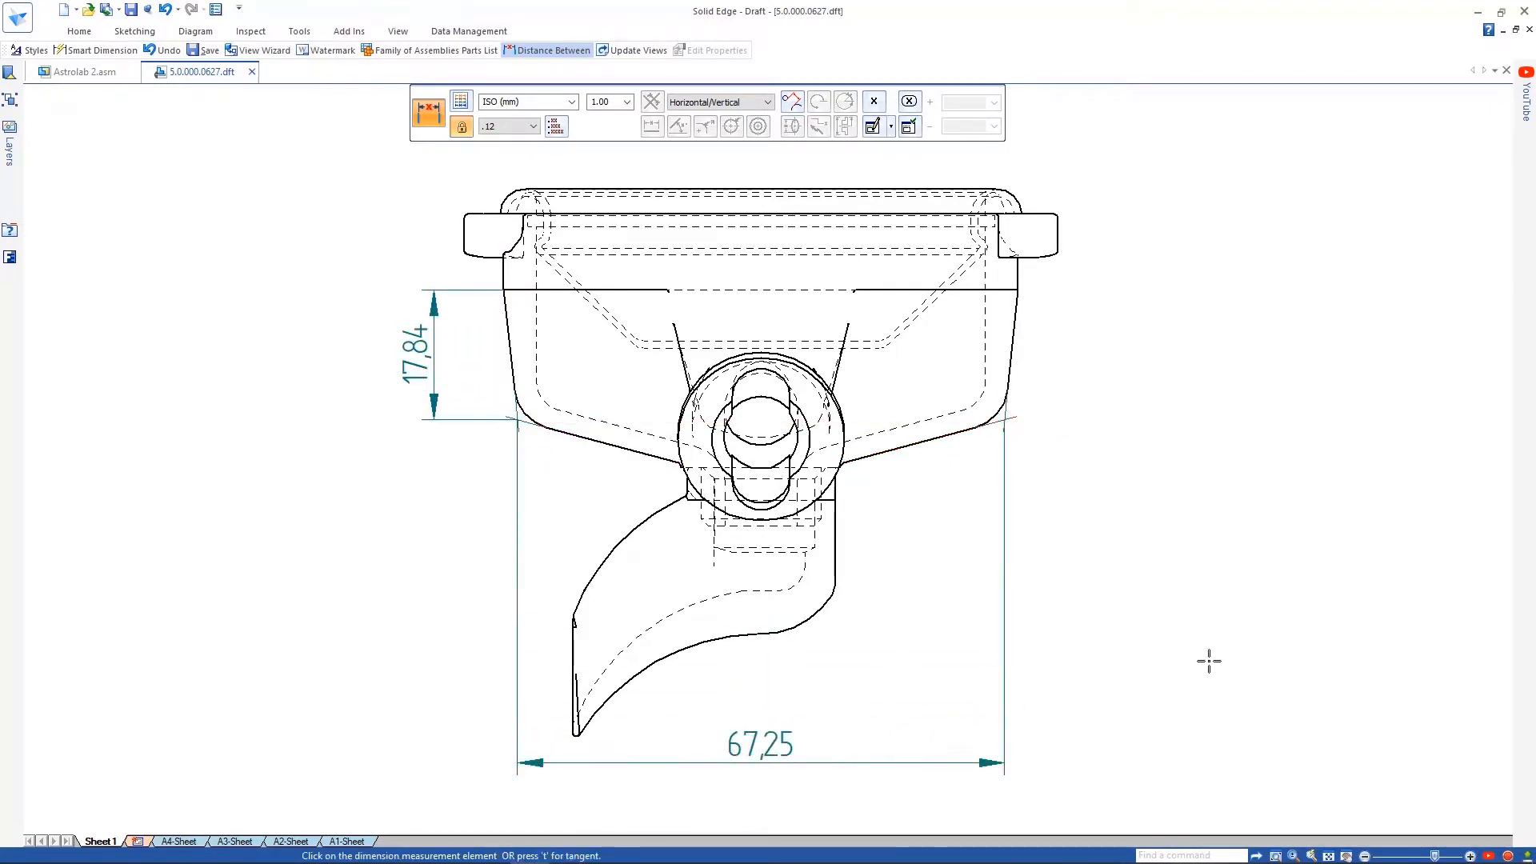
# Step: Replace the watermark text on the A2-Sheet background with a property text from the active document and return to Sheet1
pyautogui.press('Escape')
pyautogui.scroll(-7, 1220, 645)
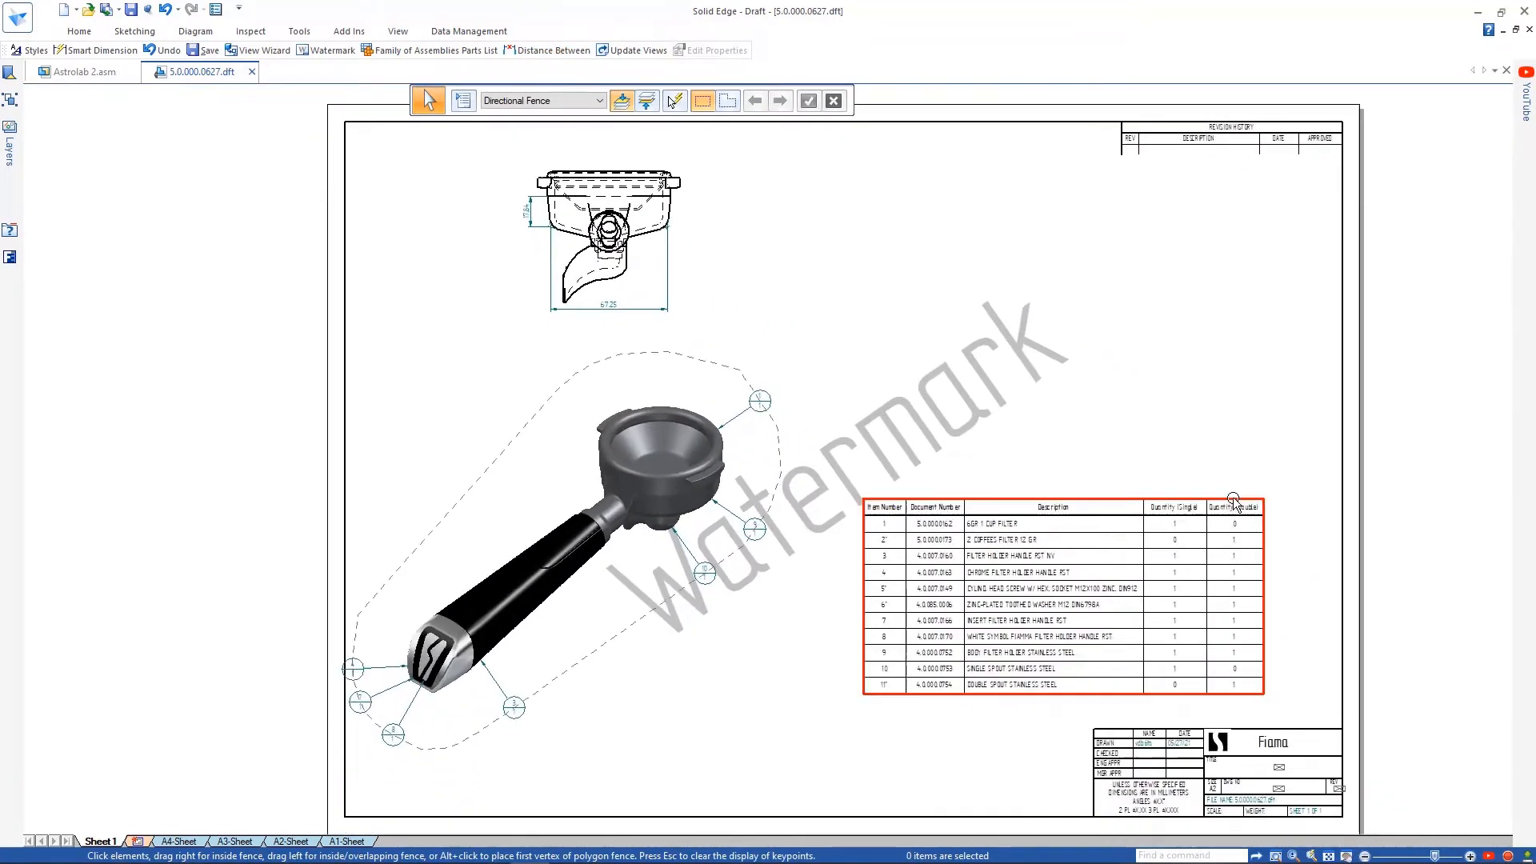
pyautogui.middleClick(1232, 496)
pyautogui.middleClick(1233, 497)
pyautogui.click(290, 841)
pyautogui.doubleClick(754, 424)
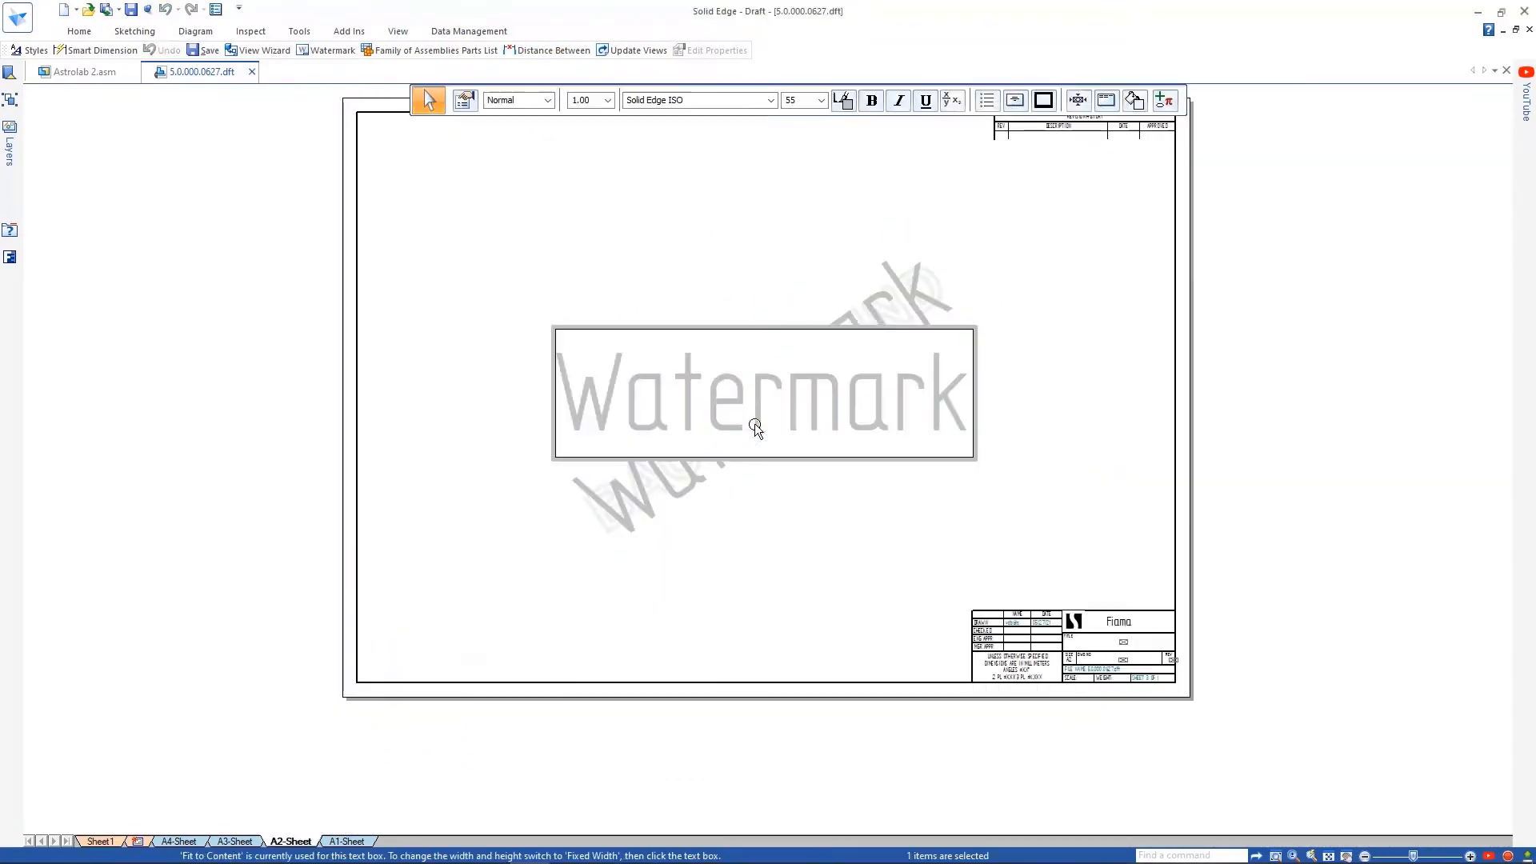
pyautogui.click(1192, 172)
pyautogui.click(614, 411)
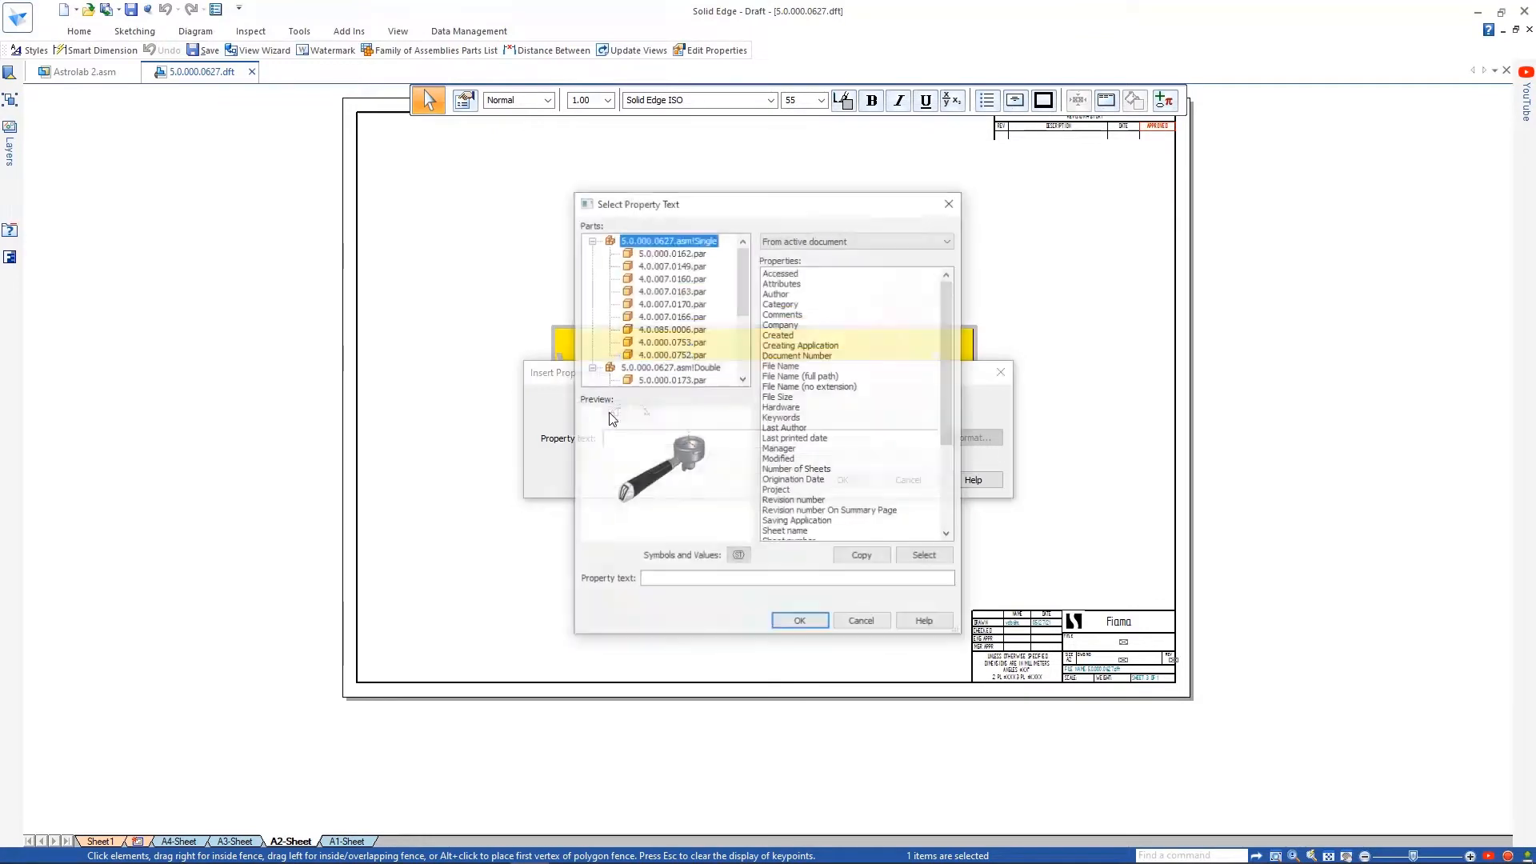
pyautogui.scroll(-4, 816, 432)
pyautogui.doubleClick(809, 449)
pyautogui.press('Return')
pyautogui.press('Return')
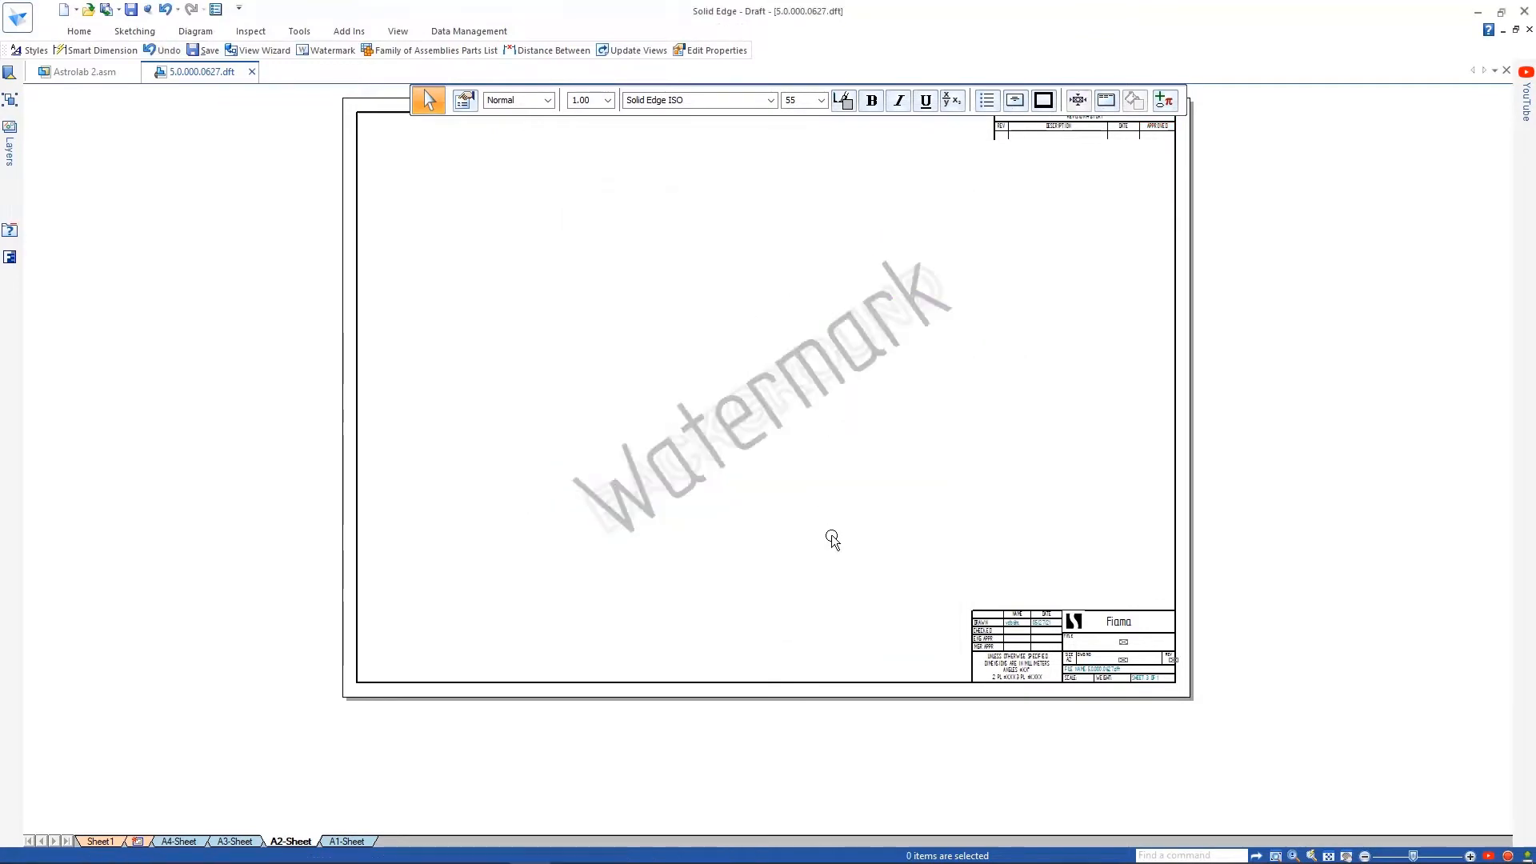
pyautogui.click(830, 537)
pyautogui.click(119, 842)
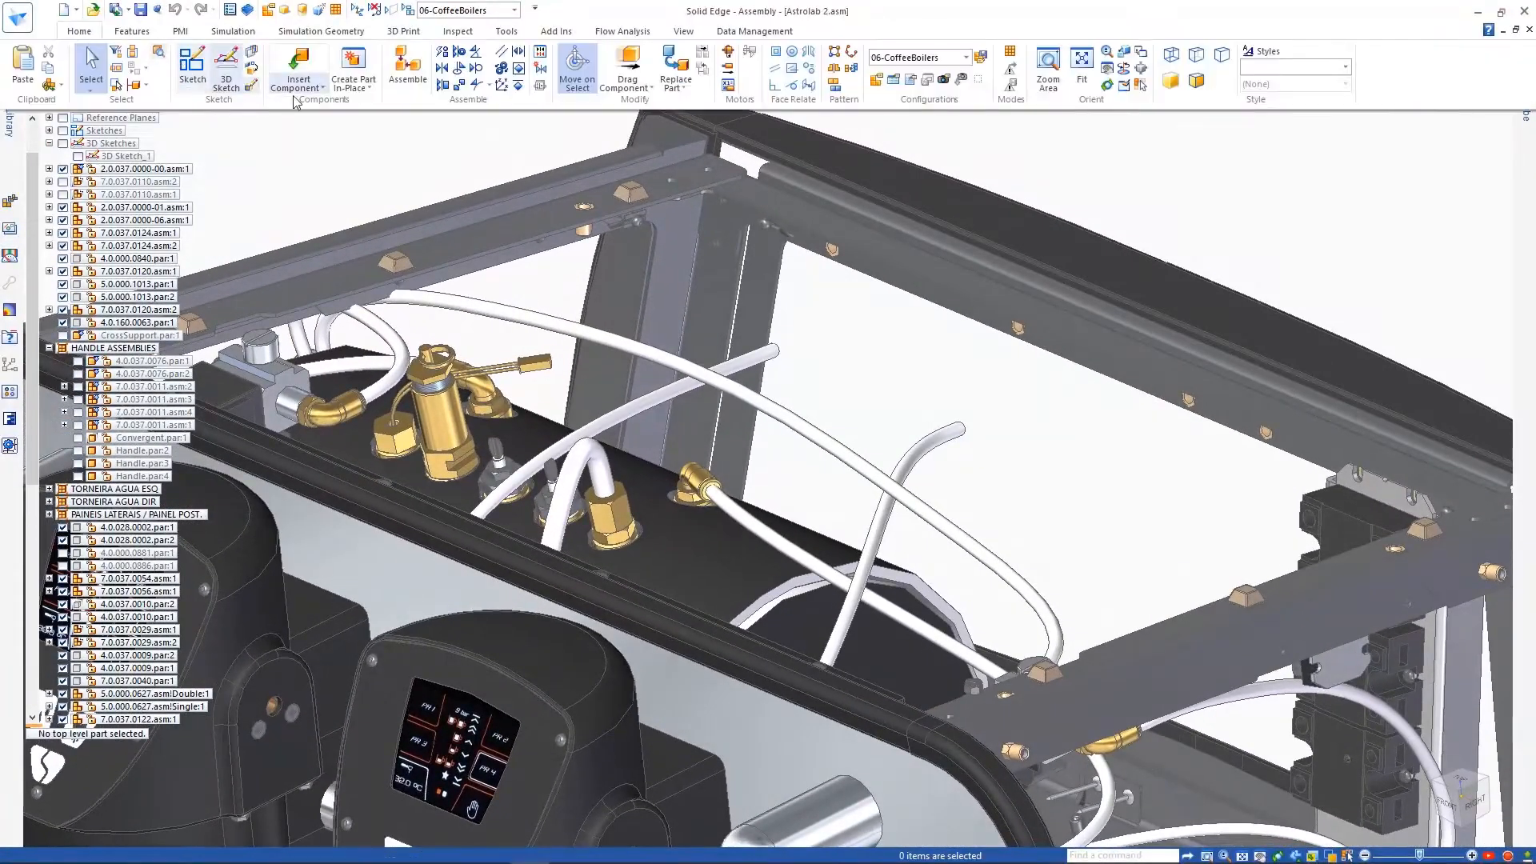
# Step: In the Astrolab 2.asm assembly, insert the NX file 7.0.037.0110_.prt as a CAD Direct component
pyautogui.click(299, 85)
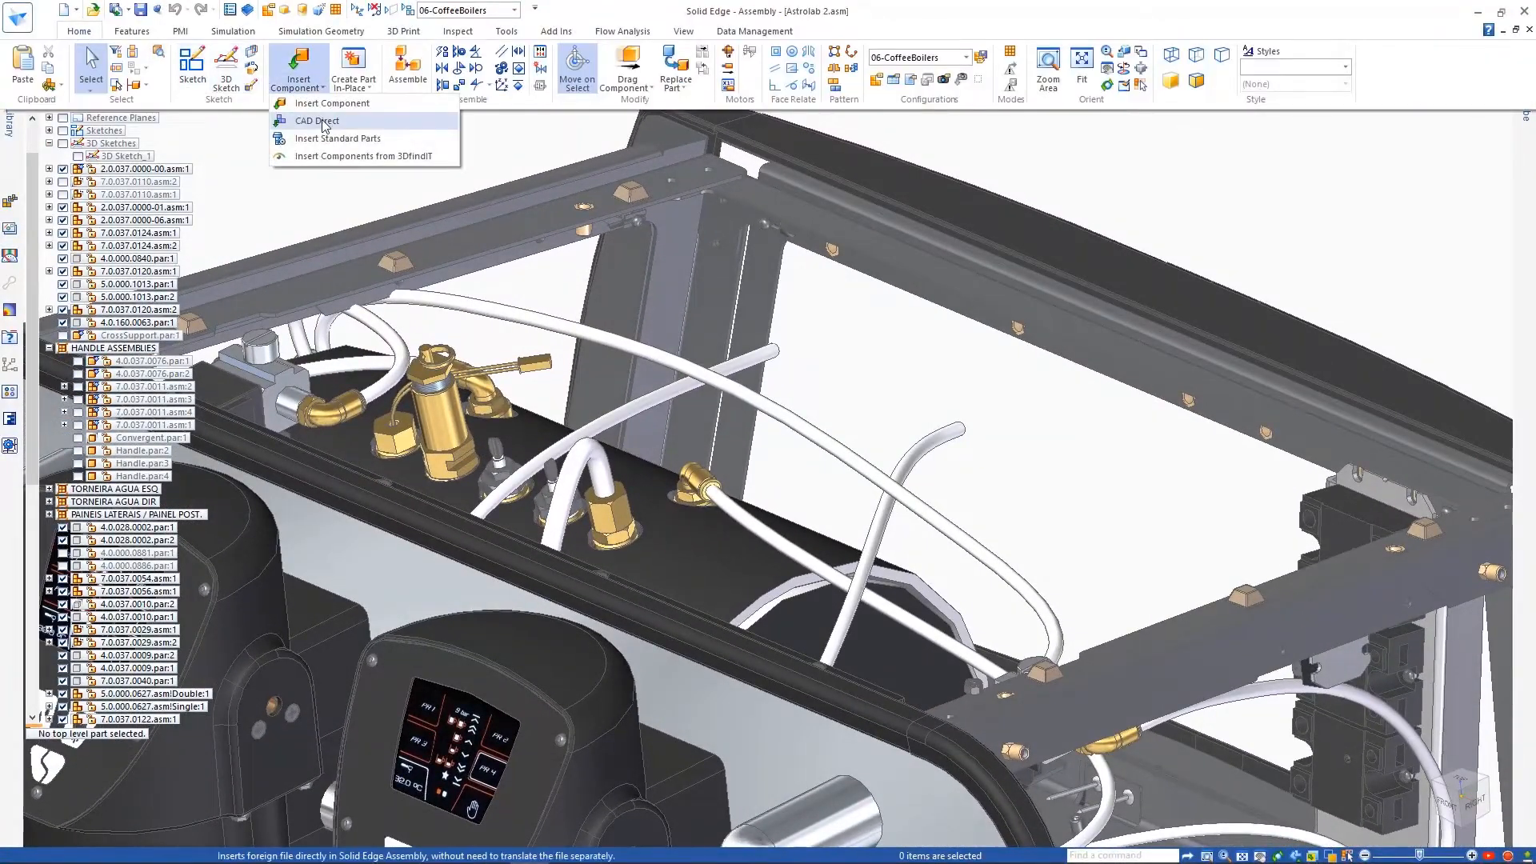
pyautogui.click(323, 120)
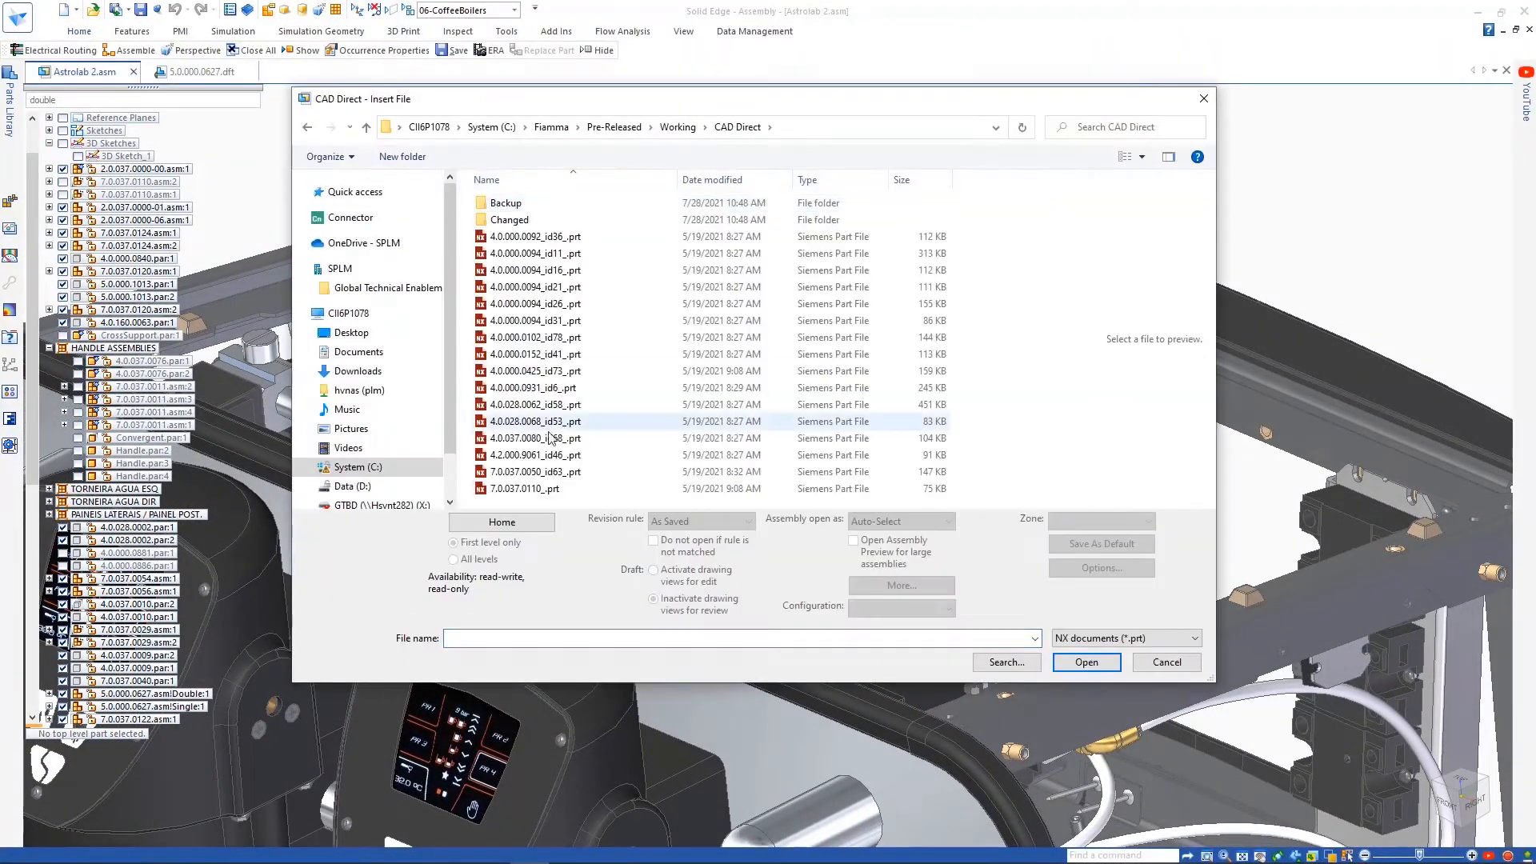
pyautogui.click(528, 488)
pyautogui.click(1085, 662)
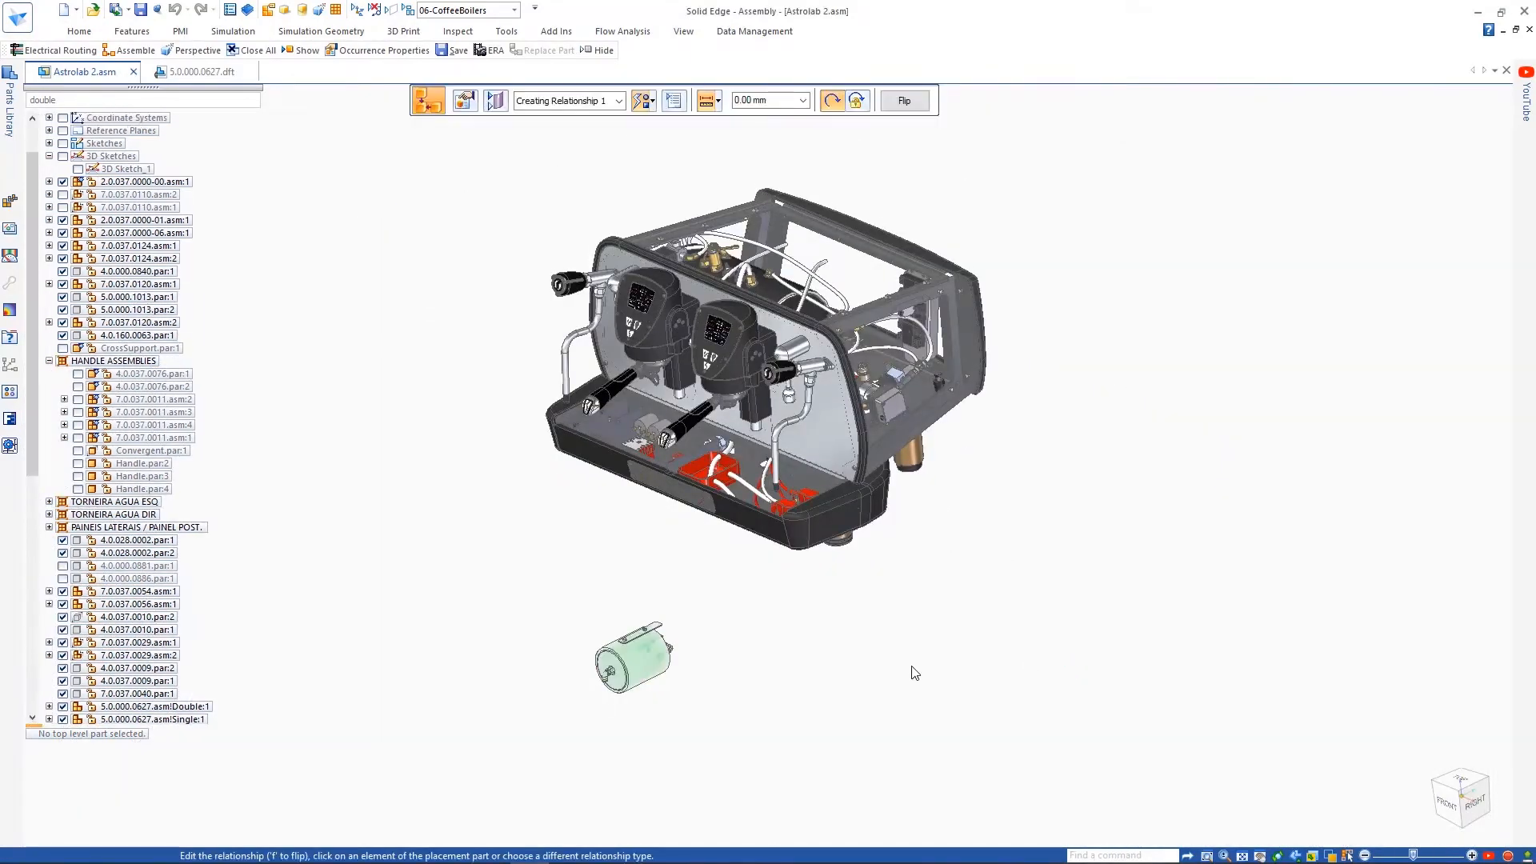
# Step: Position the inserted coffee boiler inside the machine with assembly relationships between its bracket and the rear frame
pyautogui.scroll(5, 652, 682)
pyautogui.click(561, 513)
pyautogui.scroll(-4, 733, 535)
pyautogui.scroll(6, 744, 384)
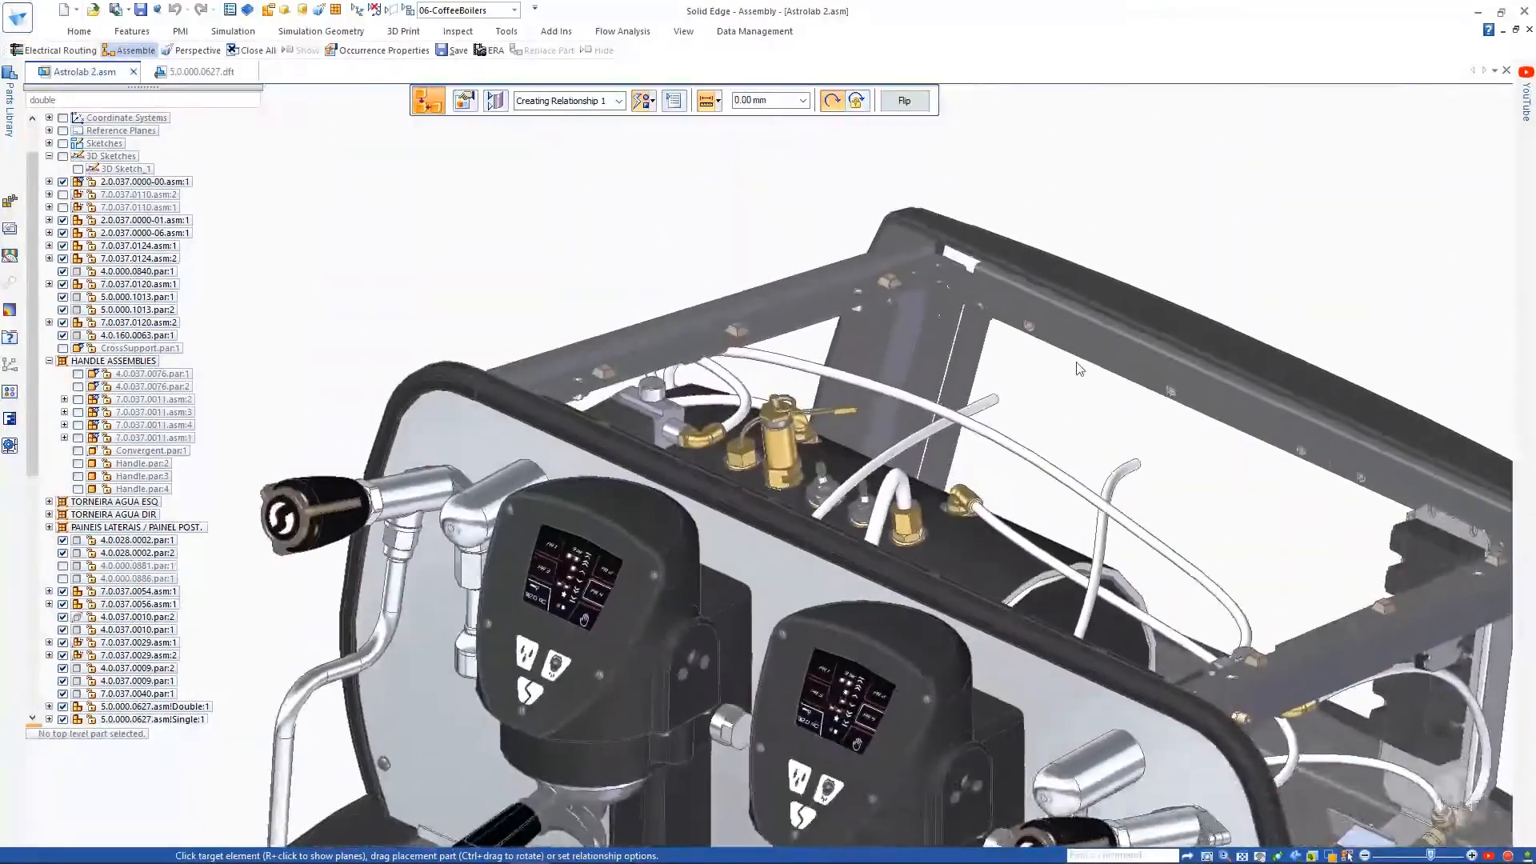
pyautogui.moveTo(1077, 363); pyautogui.dragTo(862, 262, button='middle')
pyautogui.click(1019, 358)
pyautogui.click(559, 392)
pyautogui.click(1083, 381)
pyautogui.rightClick(1089, 383)
pyautogui.click(1165, 394)
pyautogui.click(1073, 389)
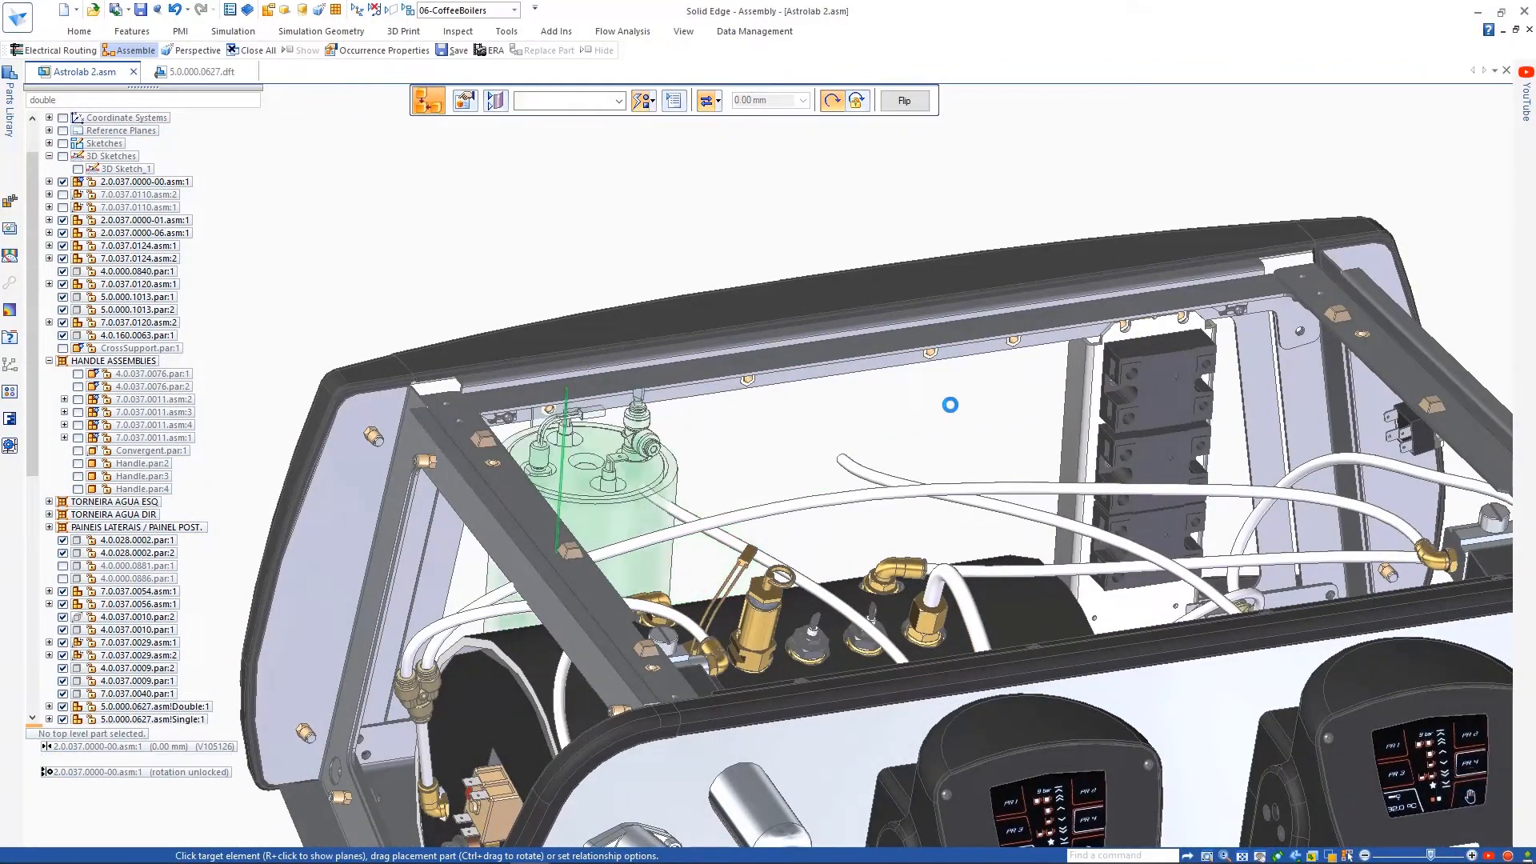
# Step: Place a copy of the 7.0.037.0110 coffee boiler assembly 120 mm along the rear frame from the first one
pyautogui.moveTo(34, 281); pyautogui.dragTo(42, 532)
pyautogui.click(49, 695)
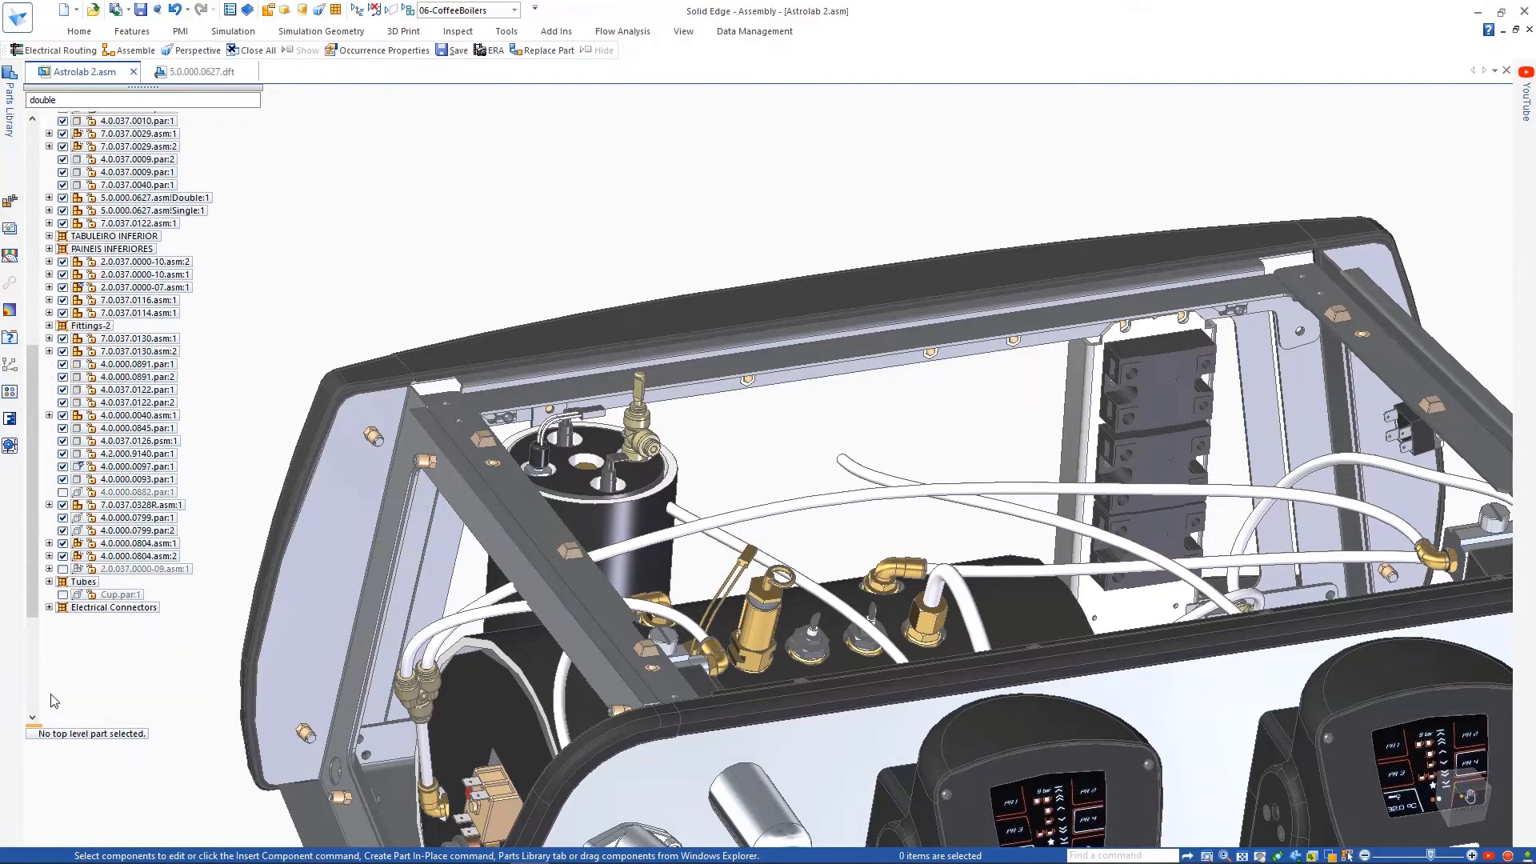
pyautogui.click(169, 502)
pyautogui.moveTo(652, 221); pyautogui.dragTo(669, 658, button='middle')
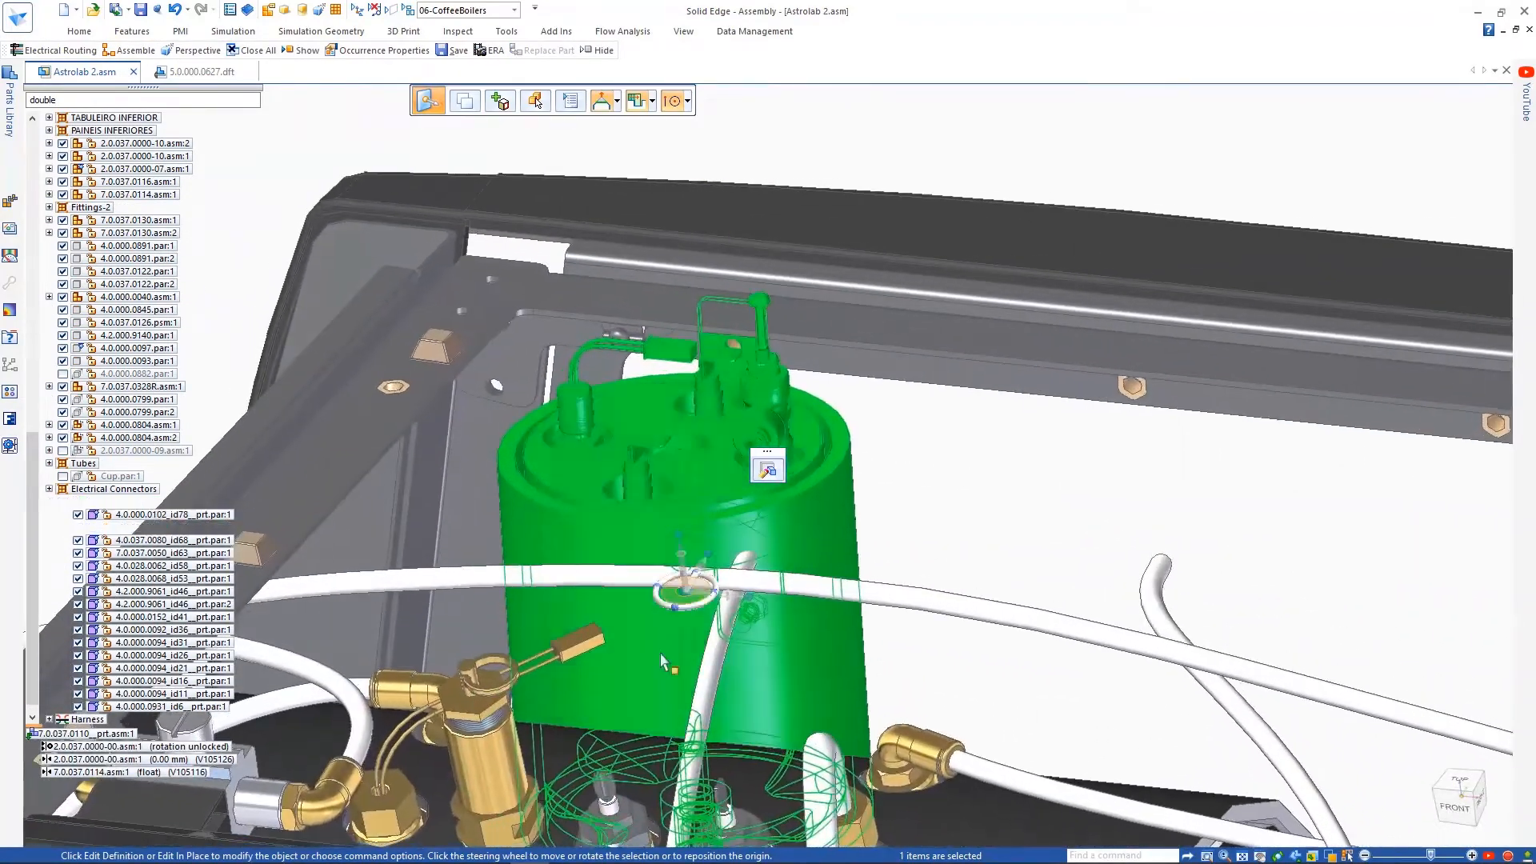
pyautogui.click(687, 579)
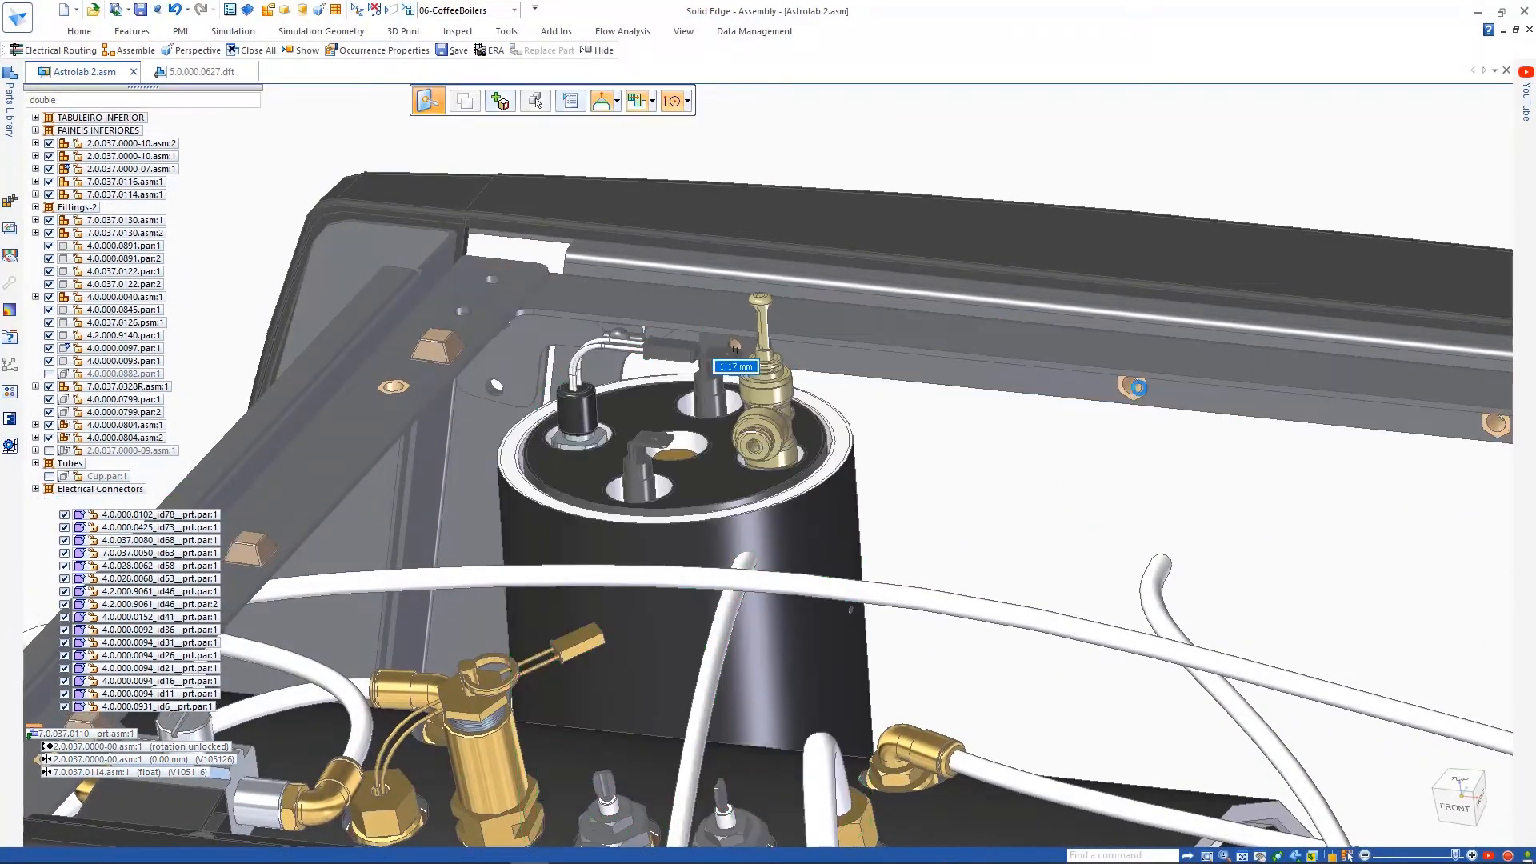
pyautogui.hotkey('ctrl', 'v')
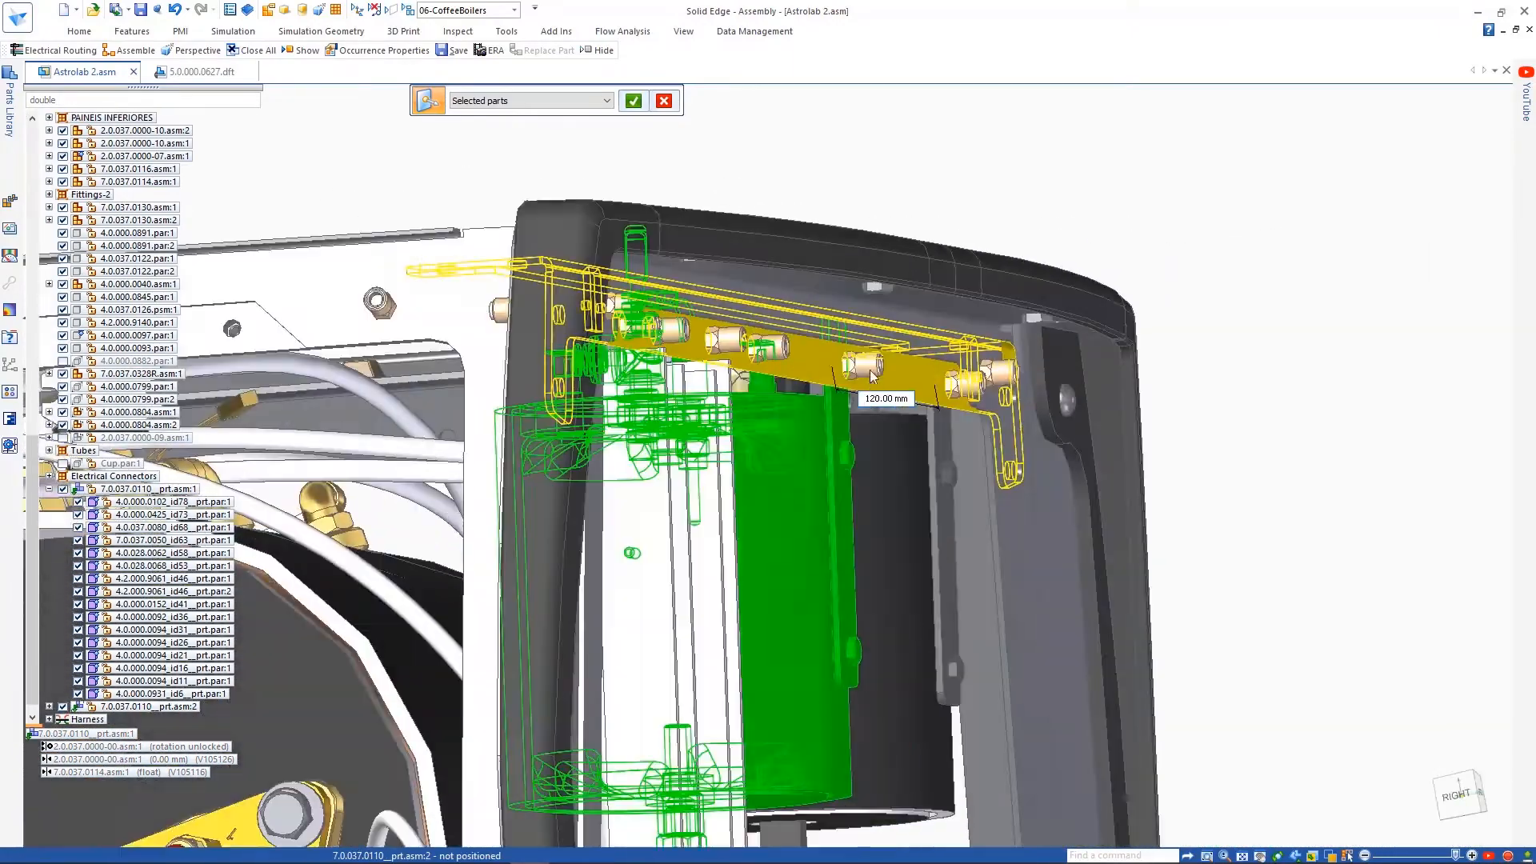
pyautogui.press('Return')
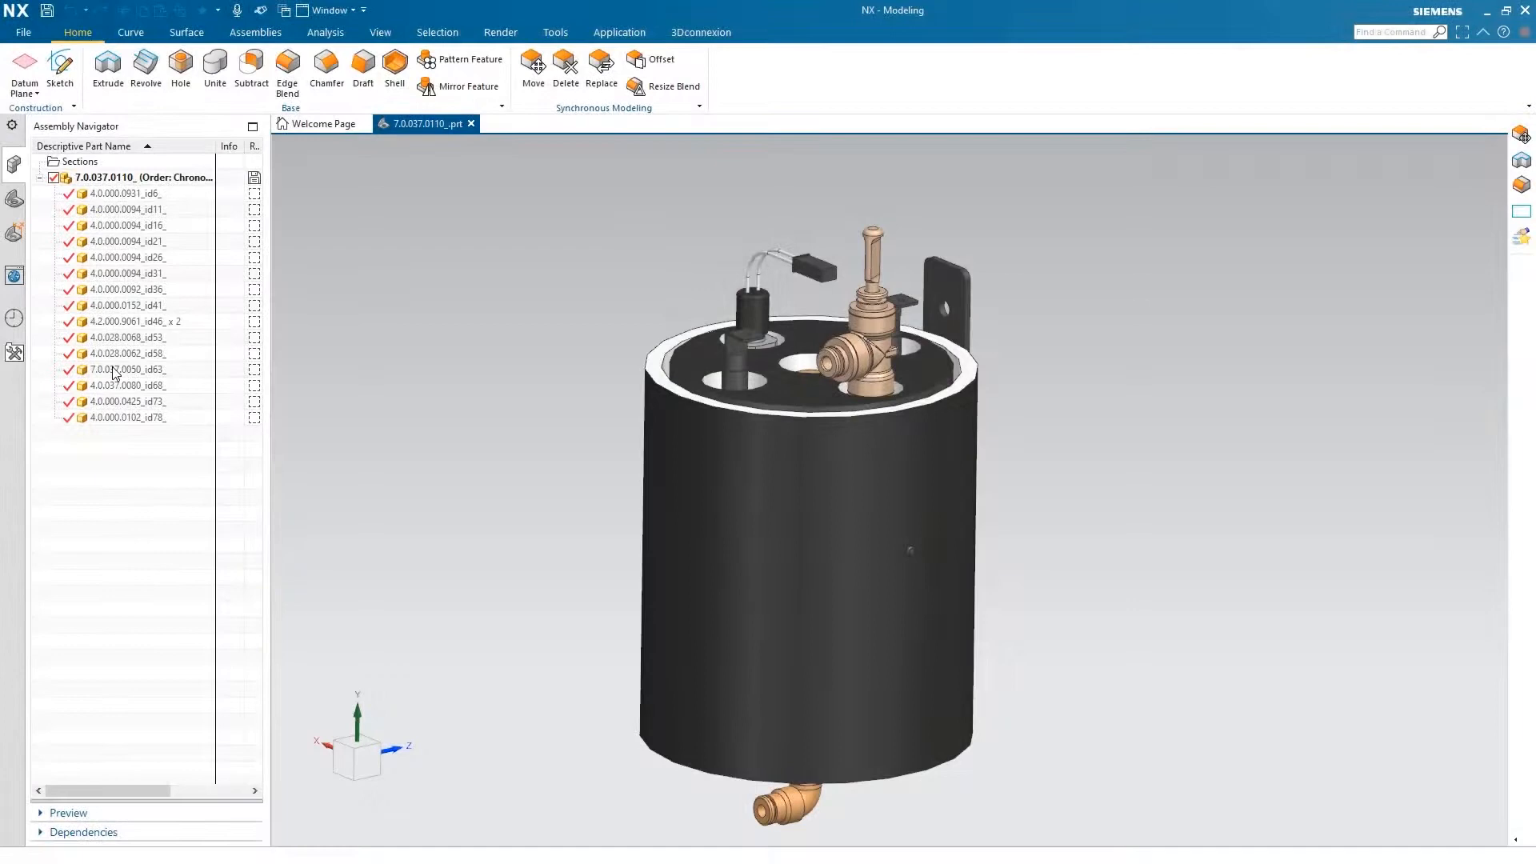
# Step: In NX, move the upper end and hole faces of boiler bracket 7.0.037.0050_id63_ upward by 28 mm and reactivate the top assembly
pyautogui.doubleClick(192, 368)
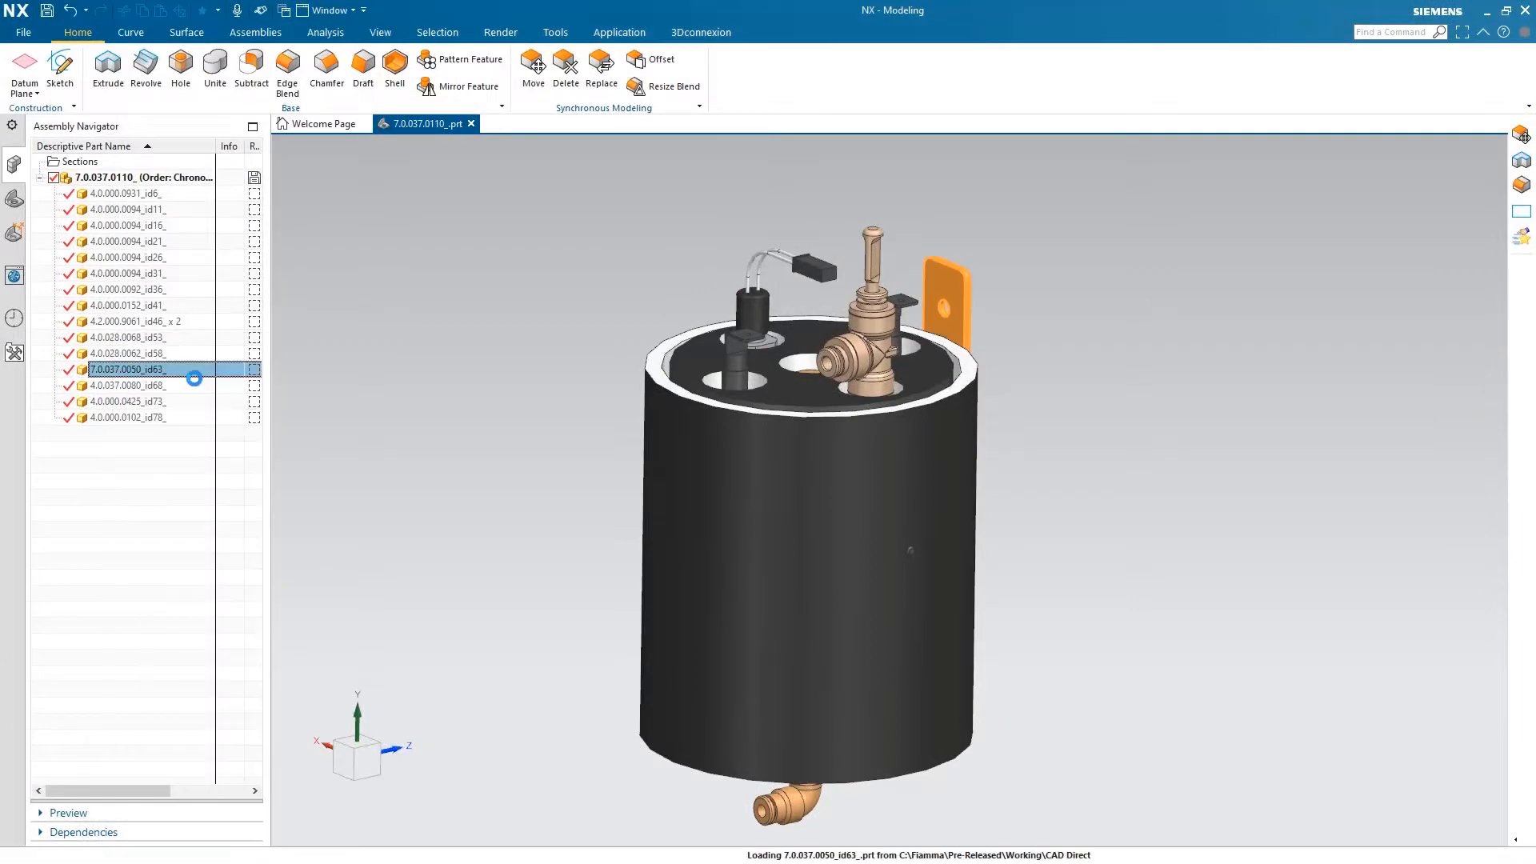
pyautogui.moveTo(905, 229); pyautogui.dragTo(996, 338)
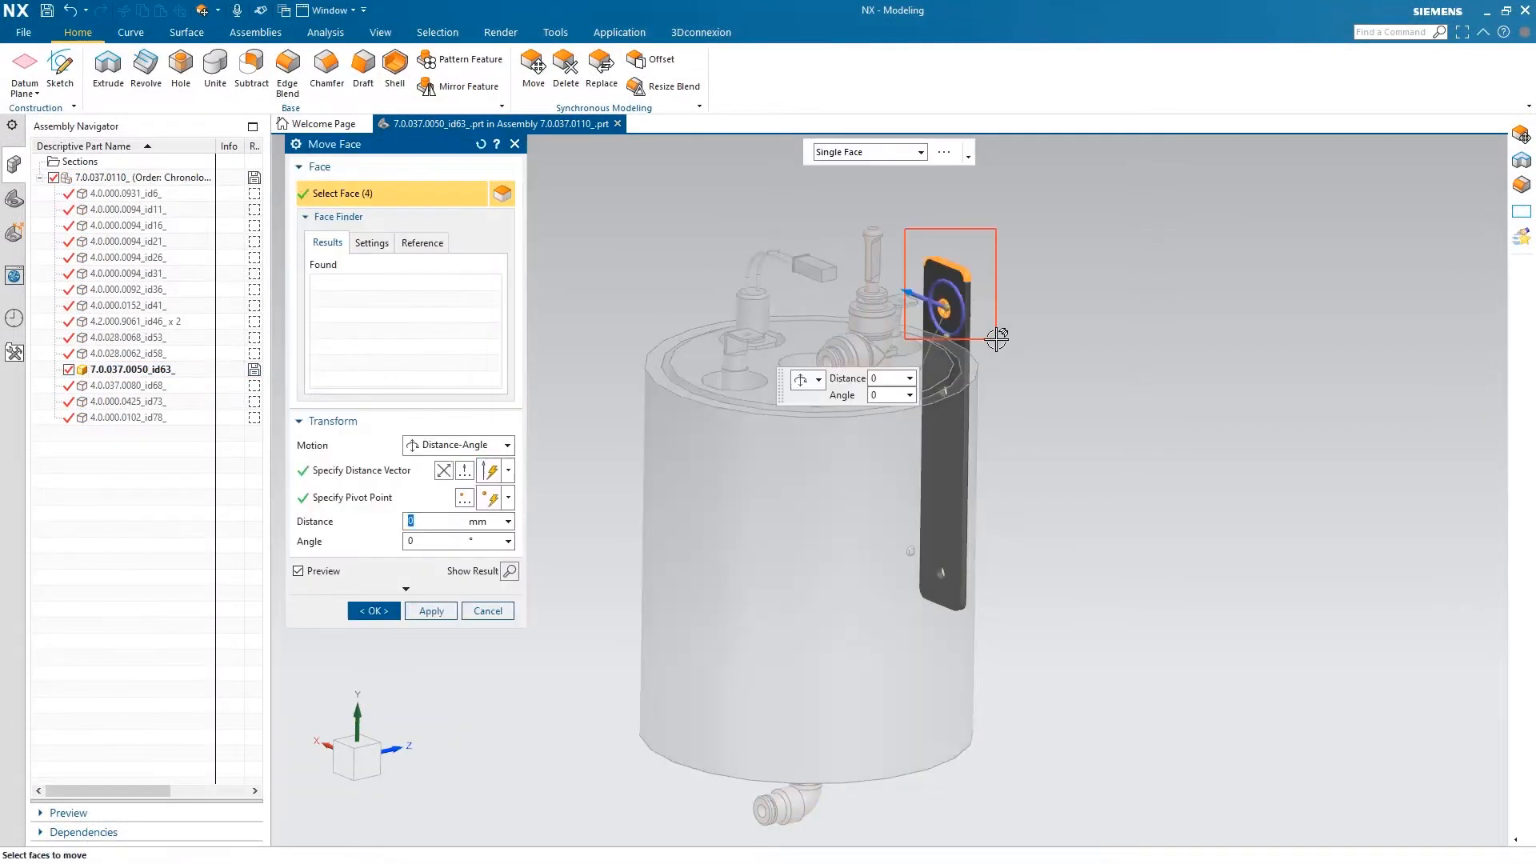
pyautogui.click(945, 307)
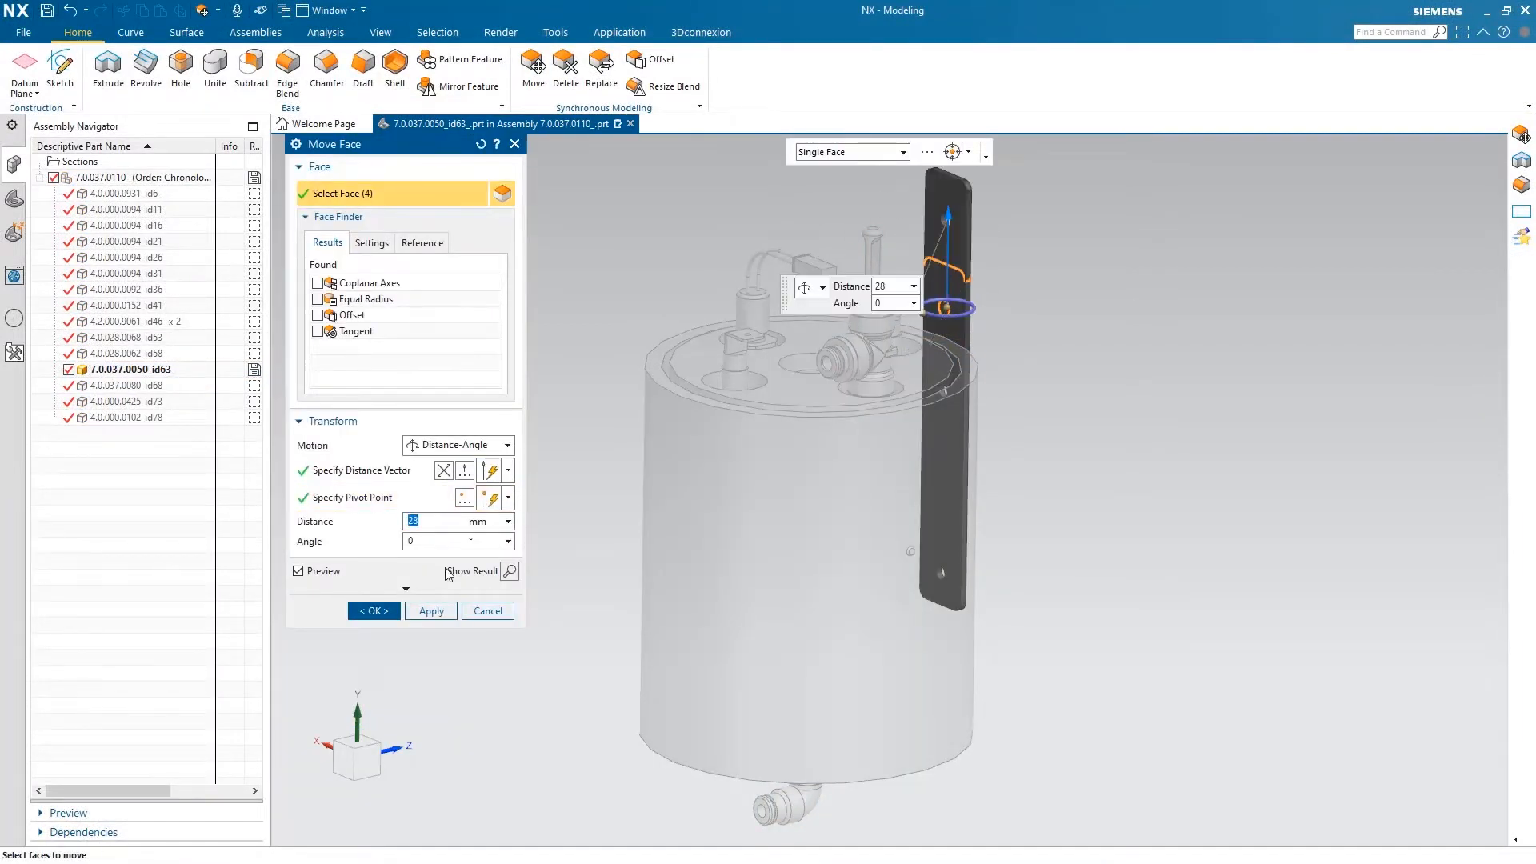
pyautogui.click(373, 611)
pyautogui.doubleClick(144, 176)
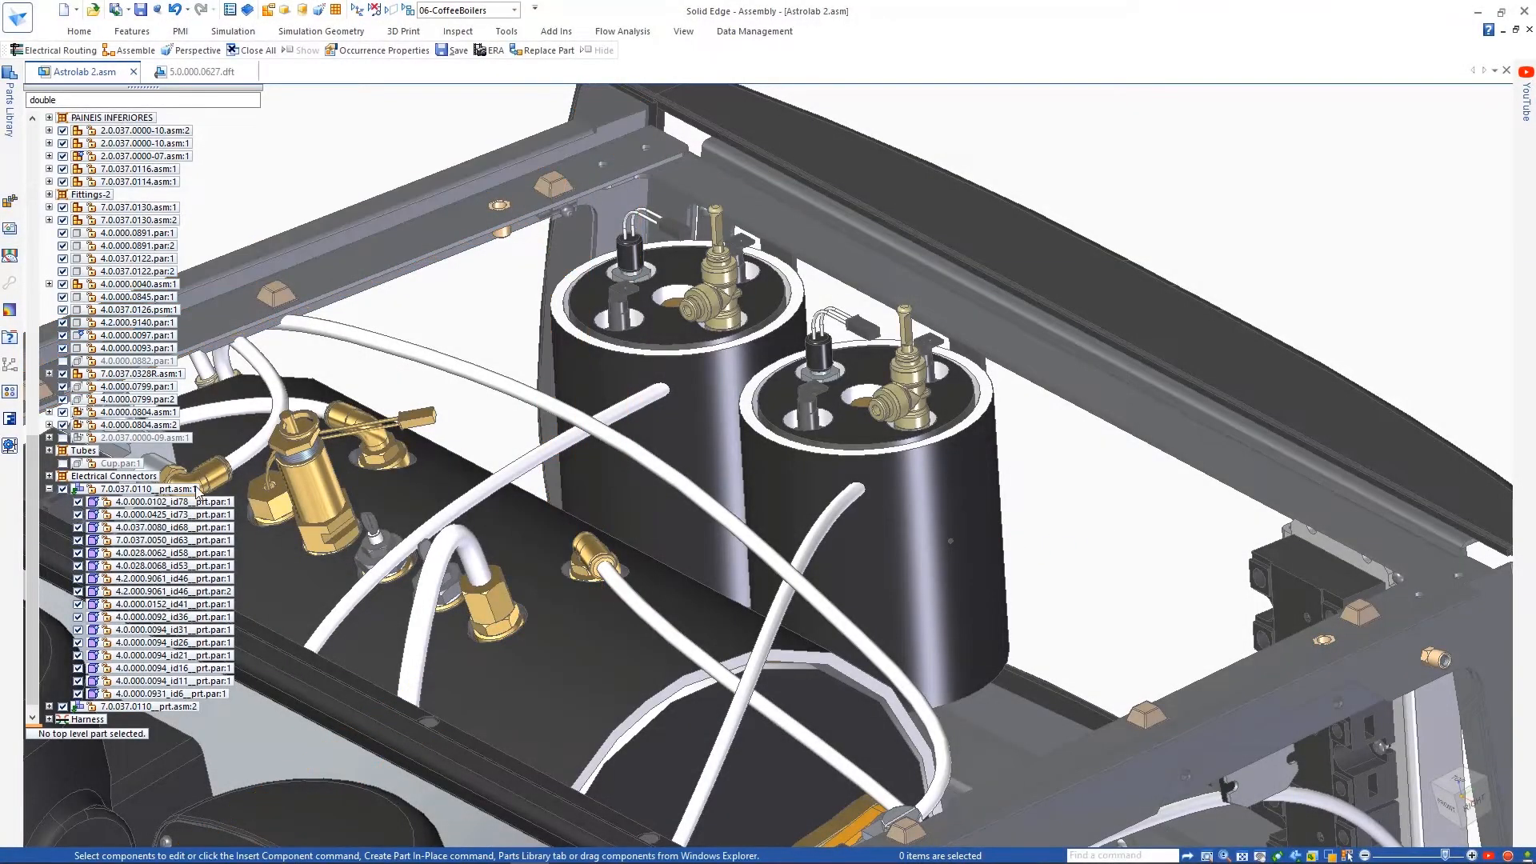
# Step: Switch to Solid Edge and update the CAD Direct geometry of the 7.0.037.0110 coffee boiler
pyautogui.click(196, 491)
pyautogui.rightClick(194, 490)
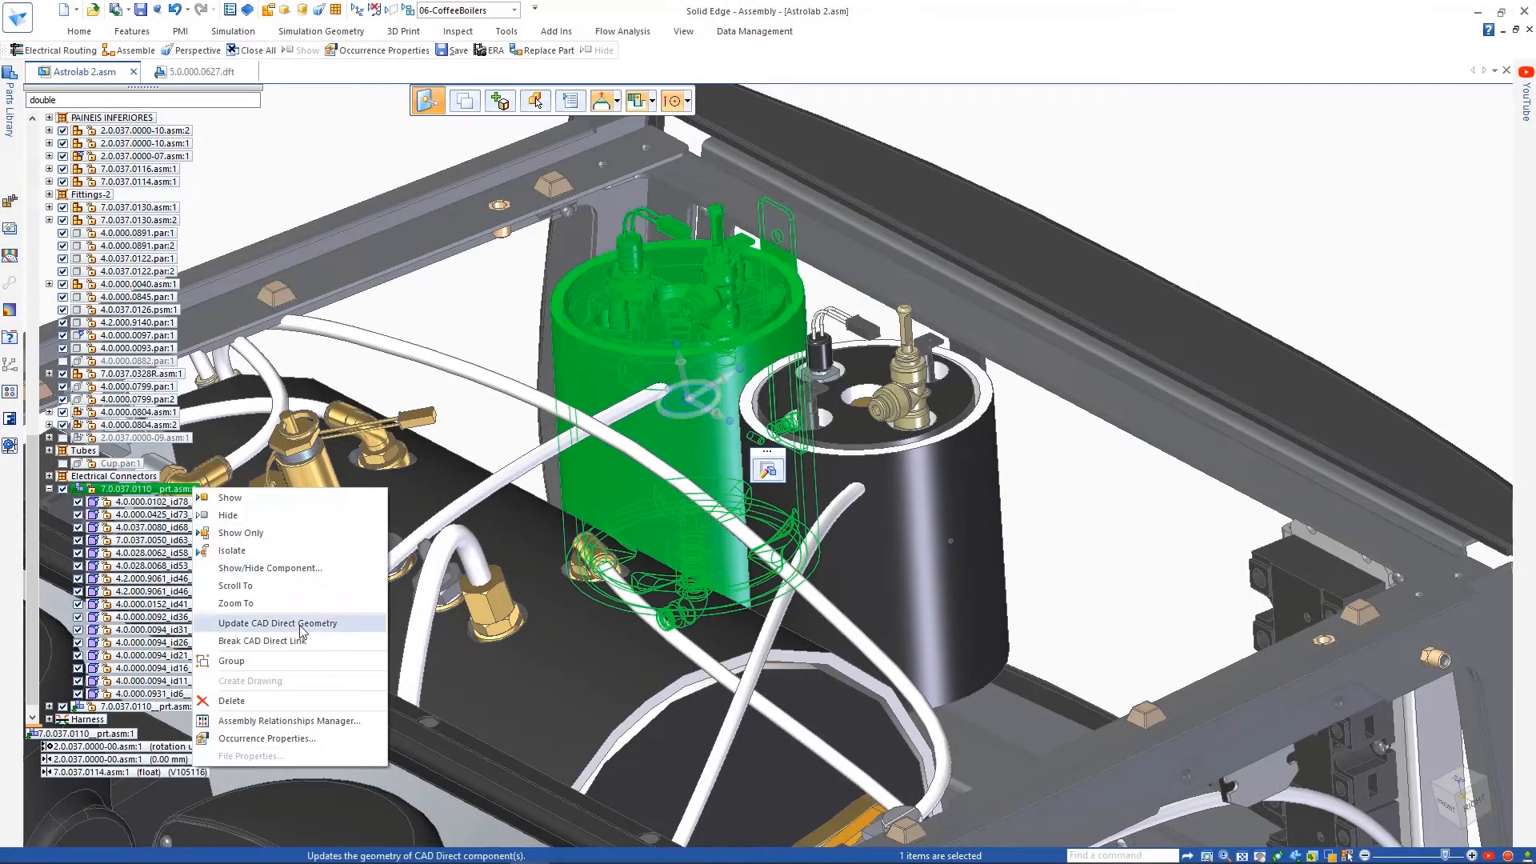
pyautogui.click(432, 620)
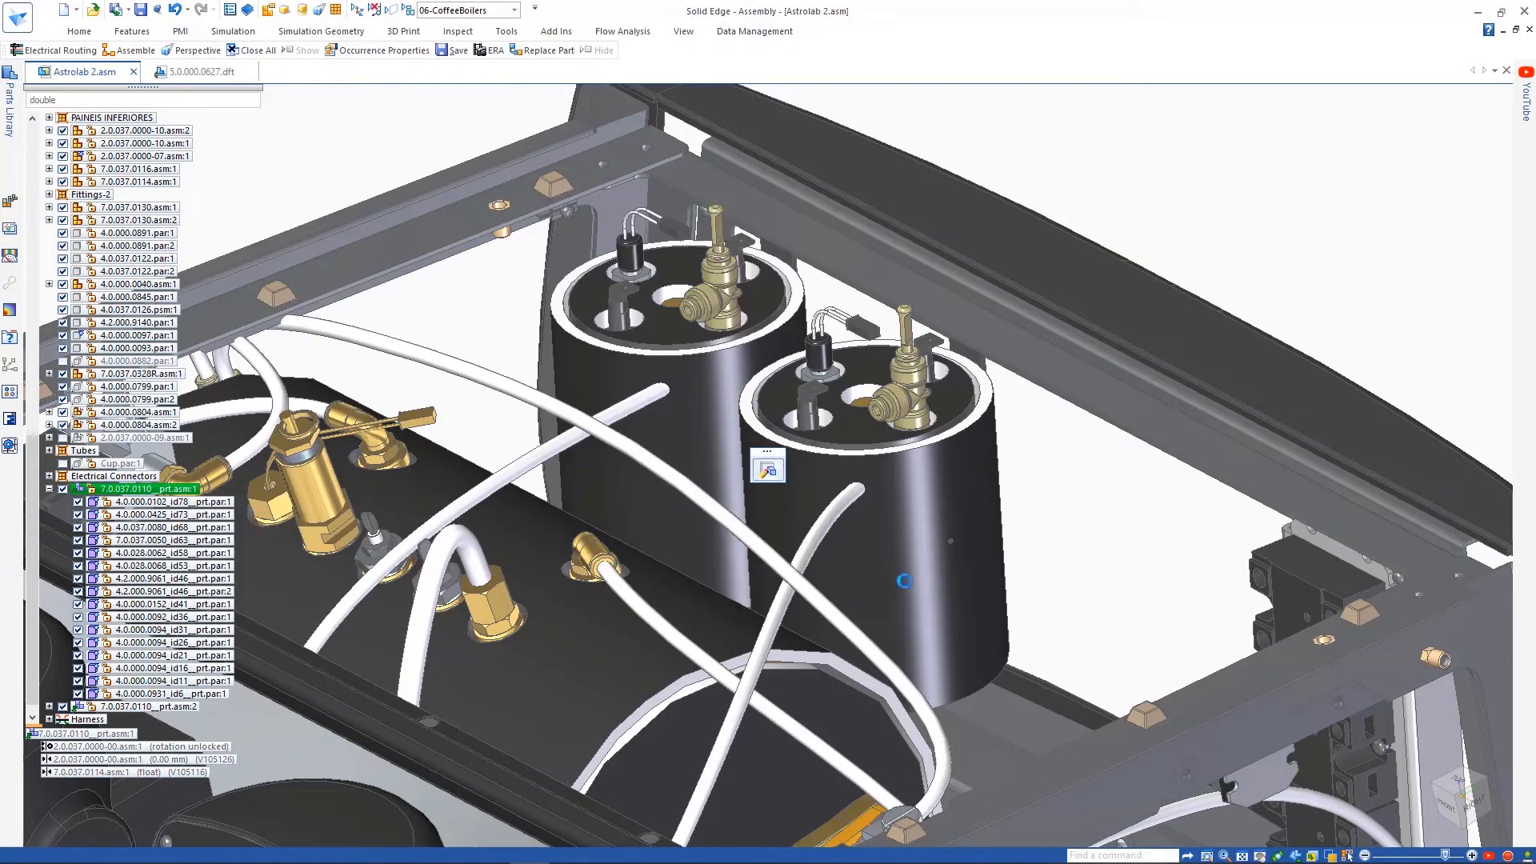
pyautogui.click(1176, 556)
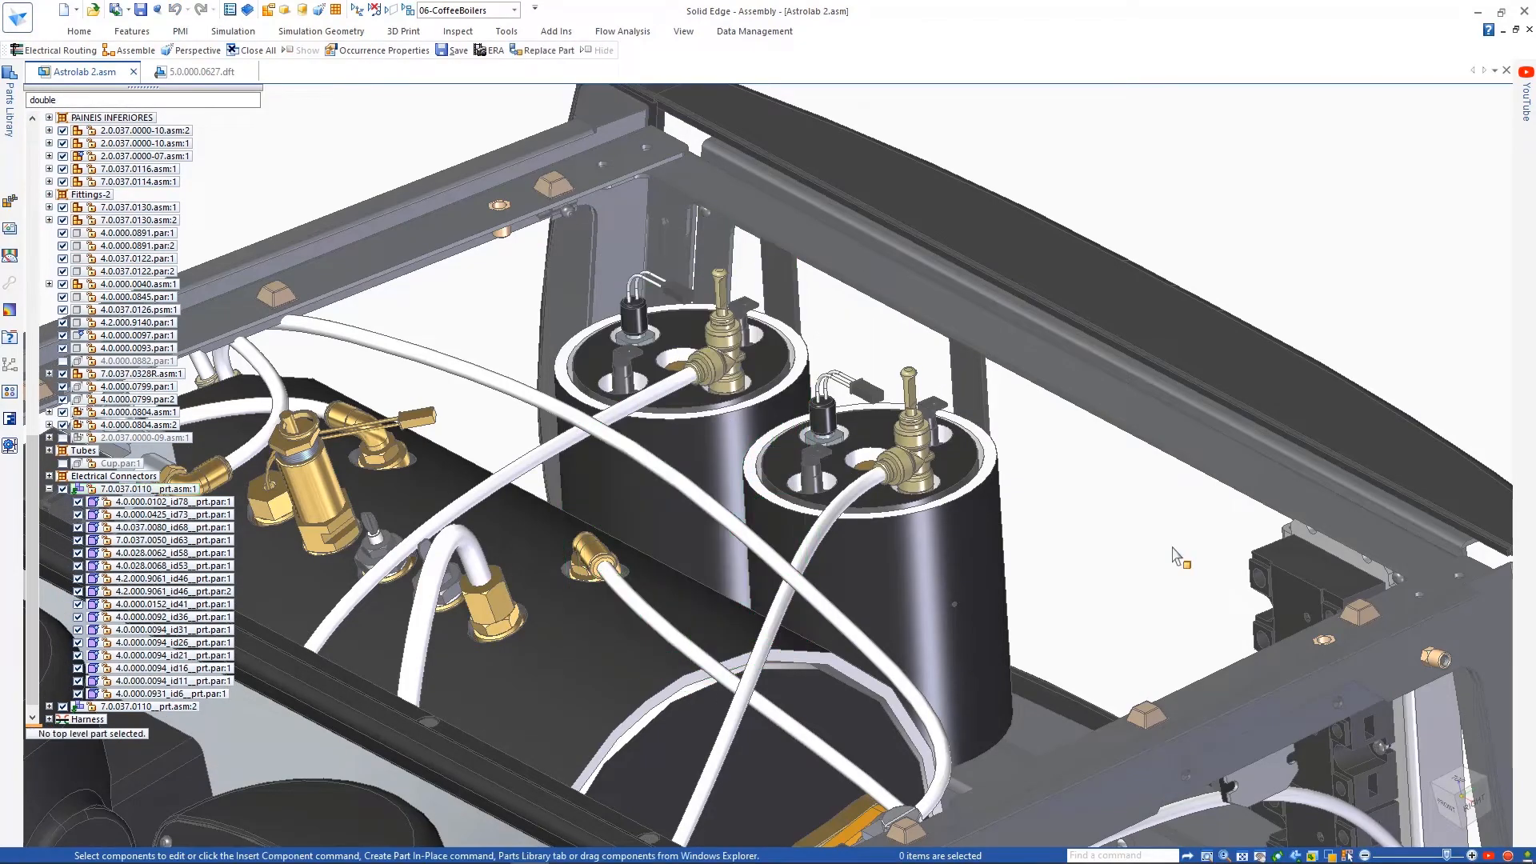
# Step: Activate the 03-Wiring display configuration and enter the Electrical Routing environment
pyautogui.scroll(-5, 1176, 554)
pyautogui.moveTo(1341, 185); pyautogui.dragTo(1361, 178, button='middle')
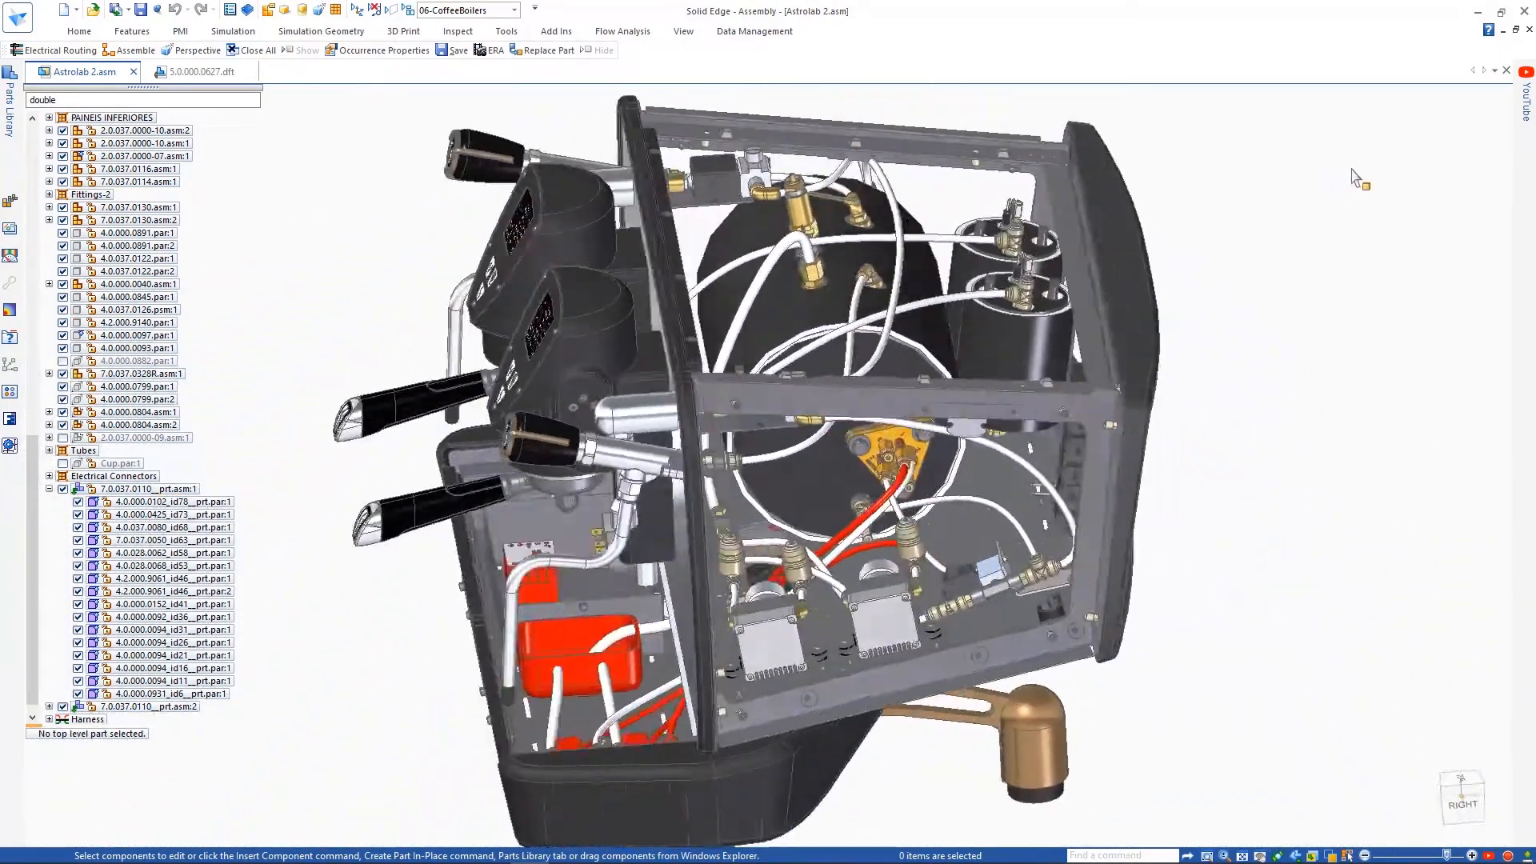
pyautogui.click(514, 10)
pyautogui.doubleClick(475, 57)
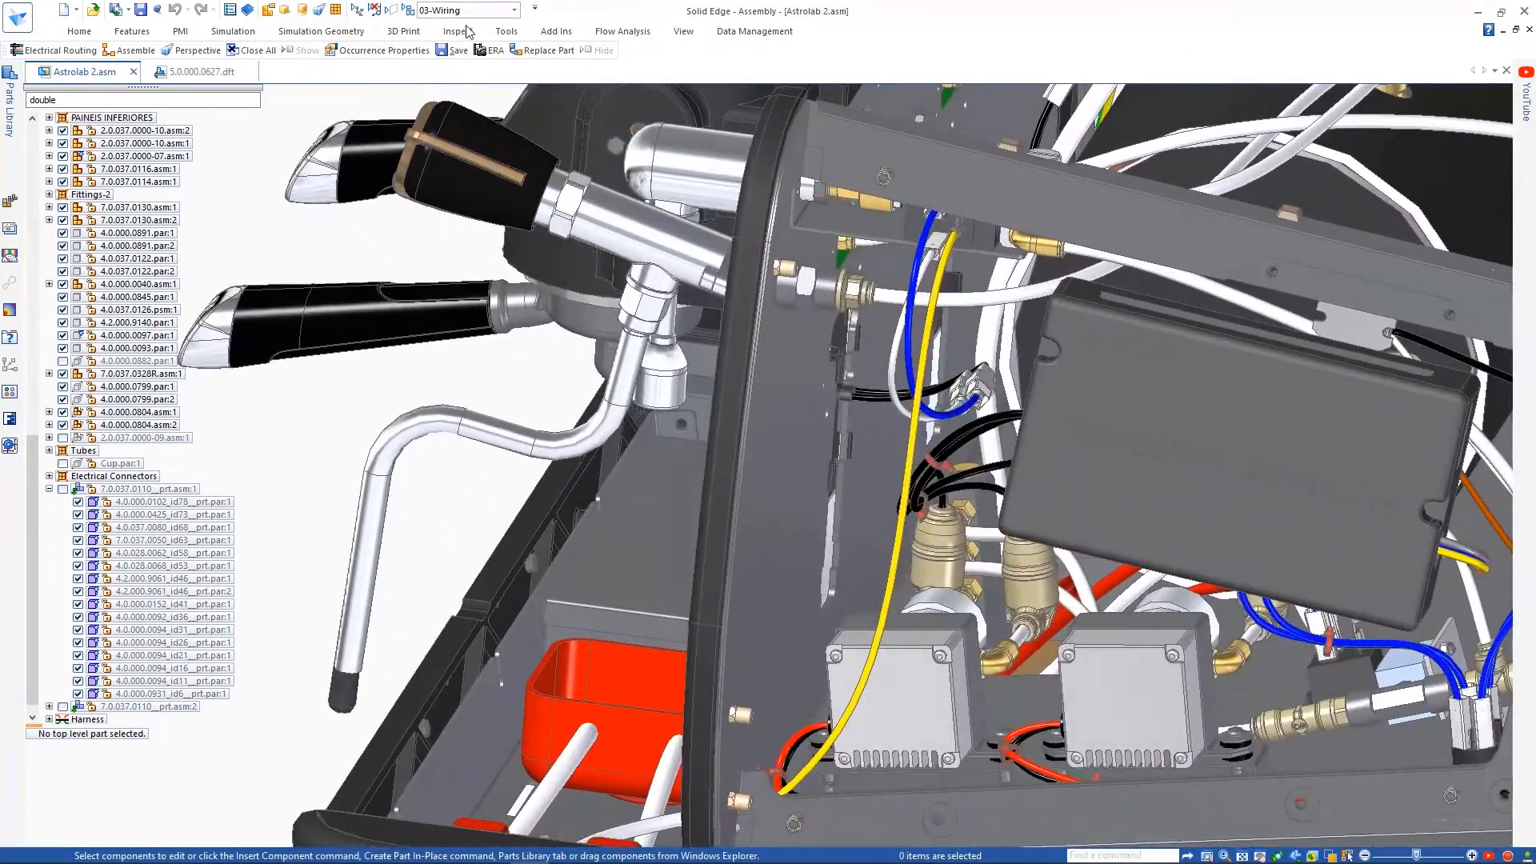
pyautogui.click(506, 31)
pyautogui.click(888, 67)
pyautogui.click(65, 692)
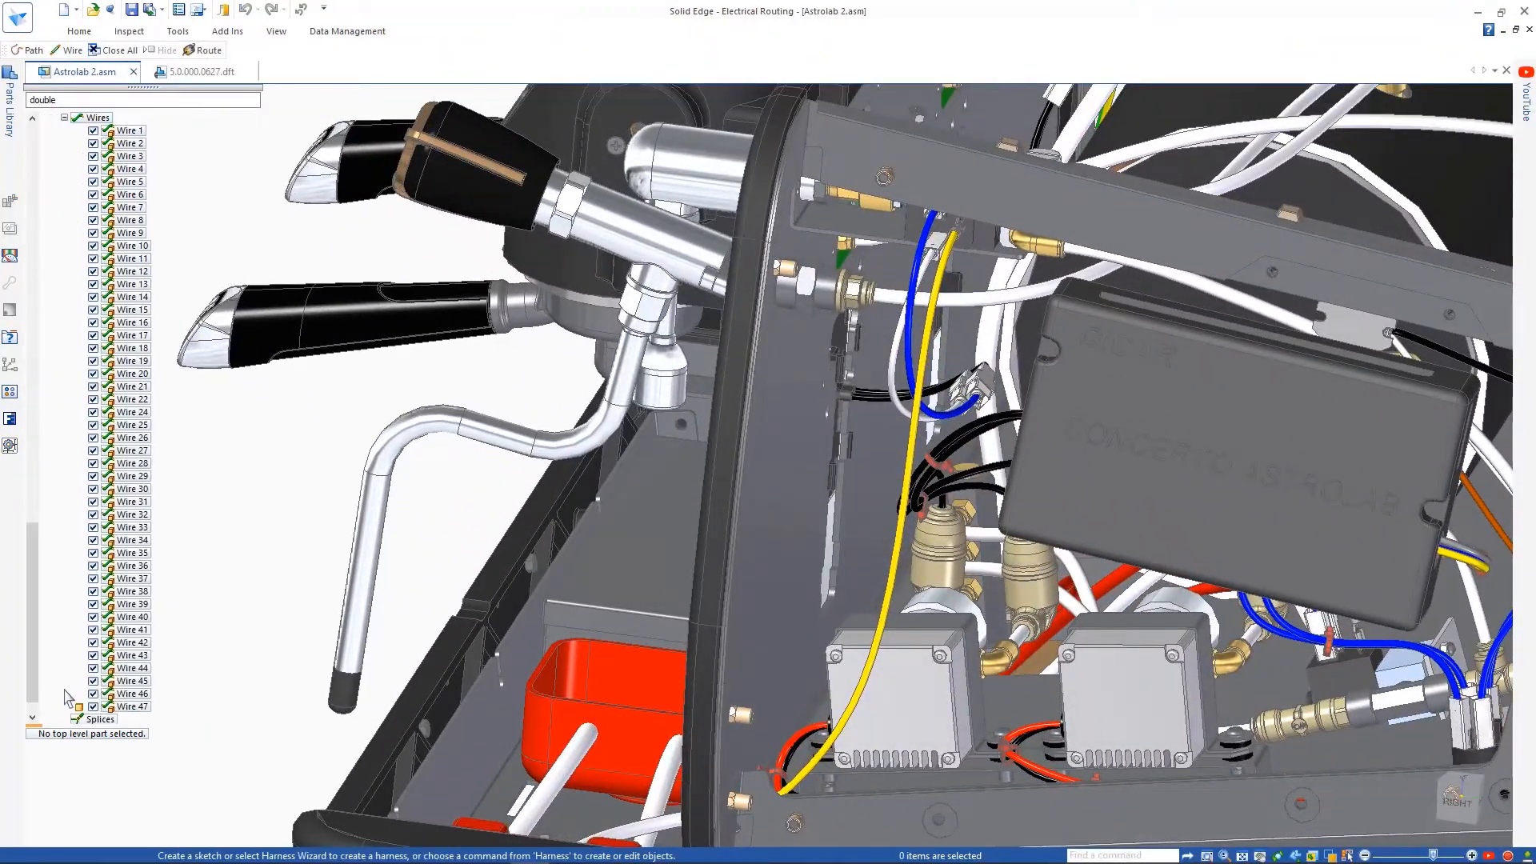
# Step: Set Wire 34's material to 12-gage GXL Stranded Copper Yellow/Green with the Dash pattern type
pyautogui.rightClick(135, 547)
pyautogui.click(196, 772)
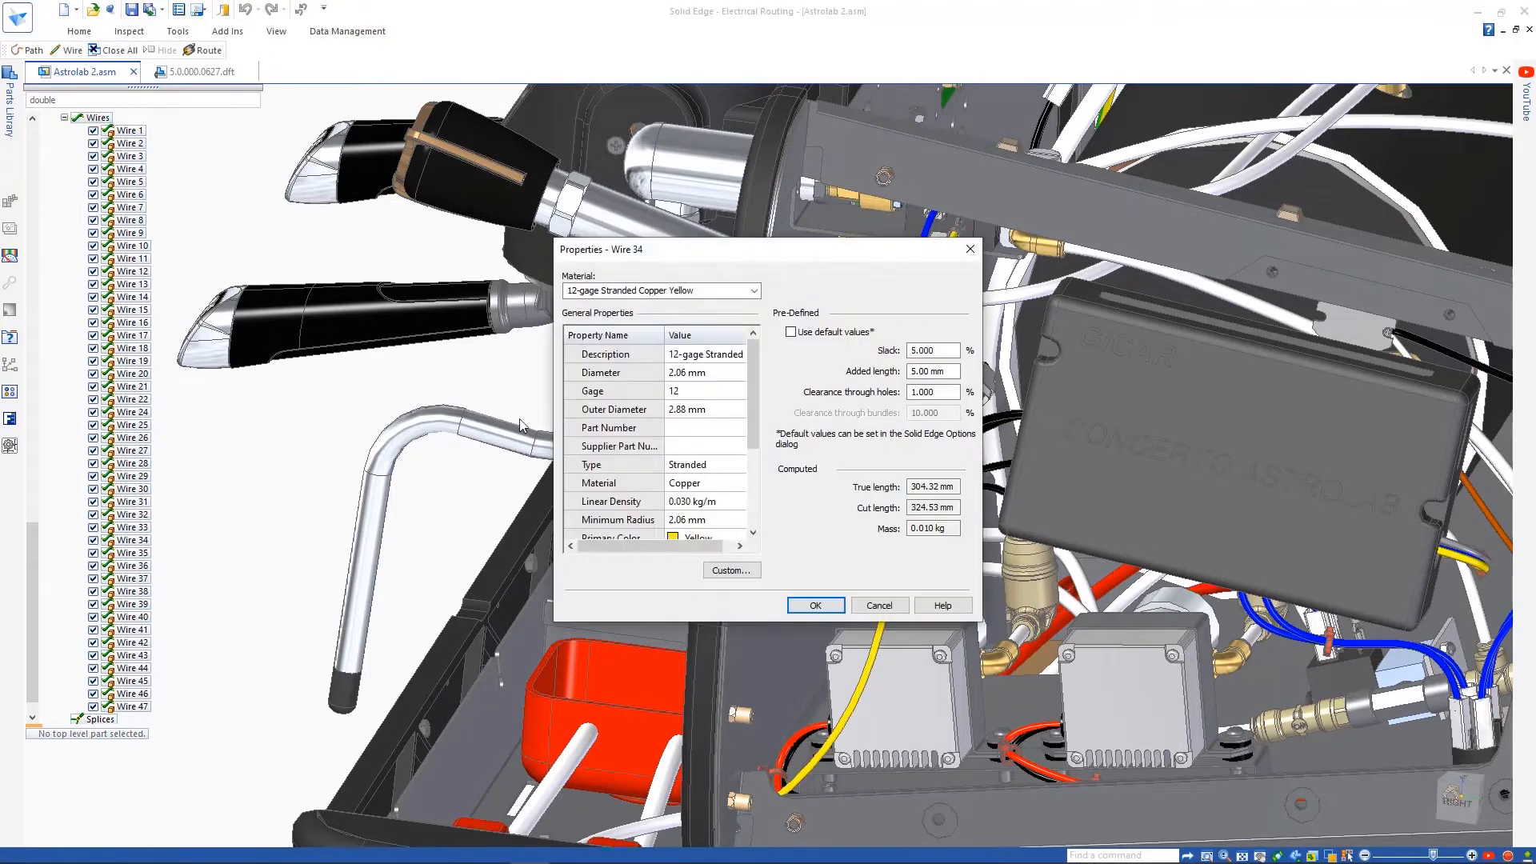
pyautogui.click(756, 293)
pyautogui.moveTo(753, 411); pyautogui.dragTo(752, 366)
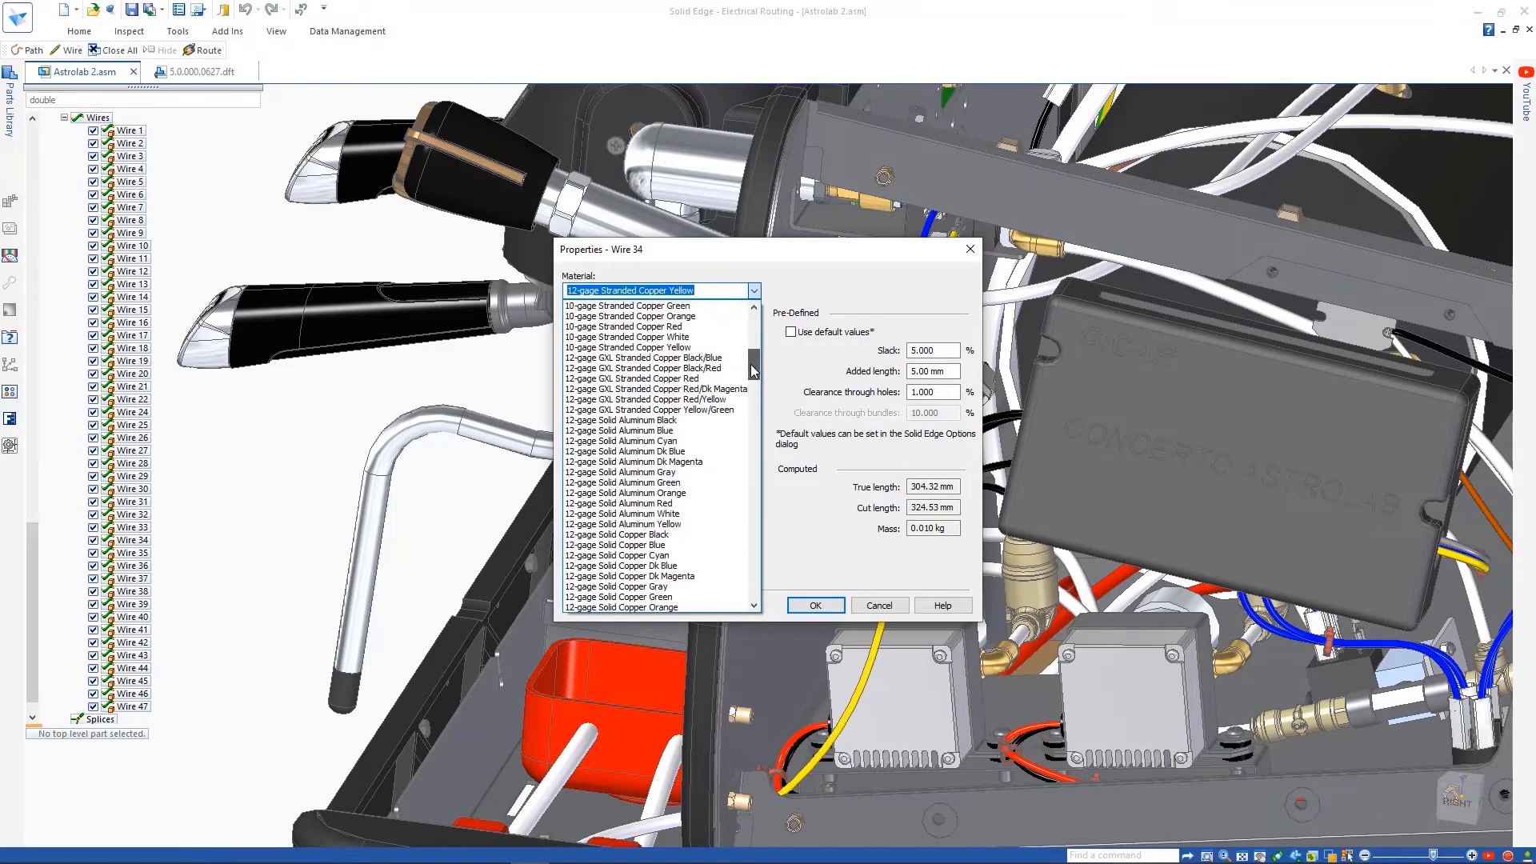
pyautogui.click(730, 411)
pyautogui.moveTo(754, 420); pyautogui.dragTo(761, 474)
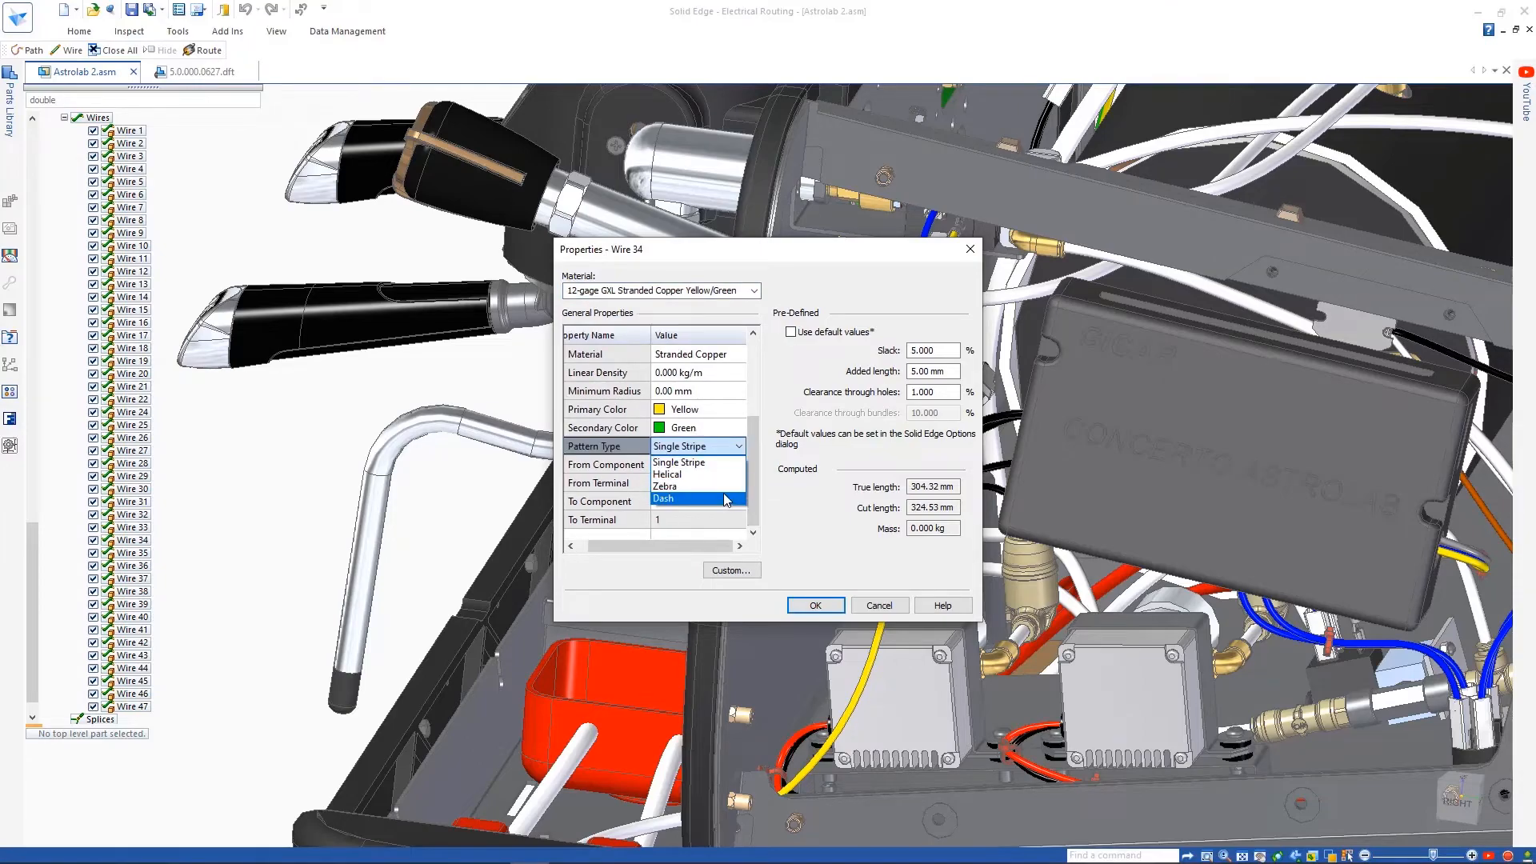
pyautogui.click(808, 602)
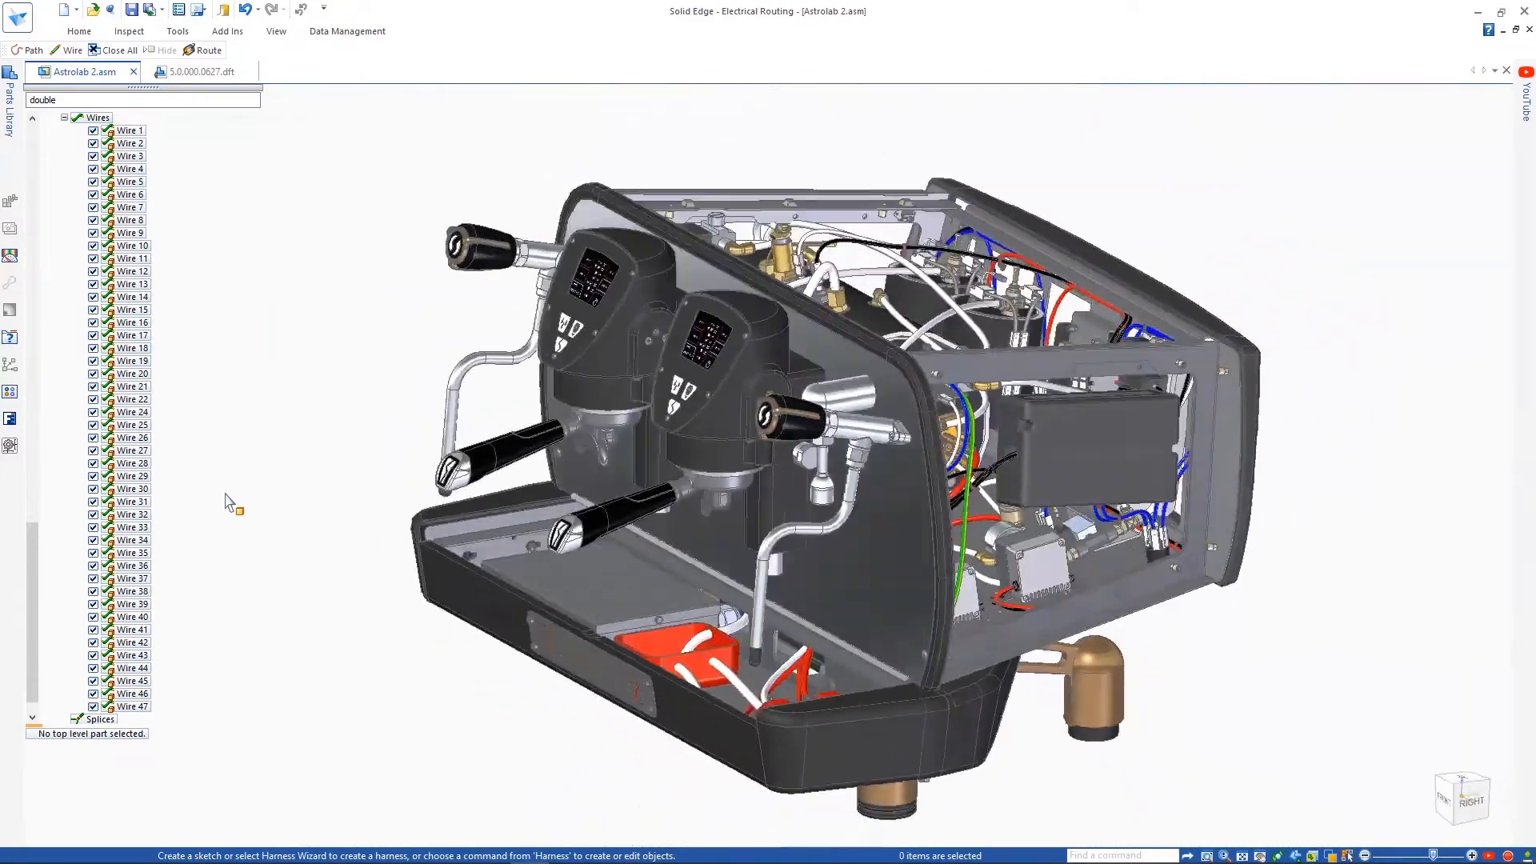
# Step: Leave Electrical Routing and activate the 01-All Parts display configuration in the assembly
pyautogui.click(79, 31)
pyautogui.click(1383, 60)
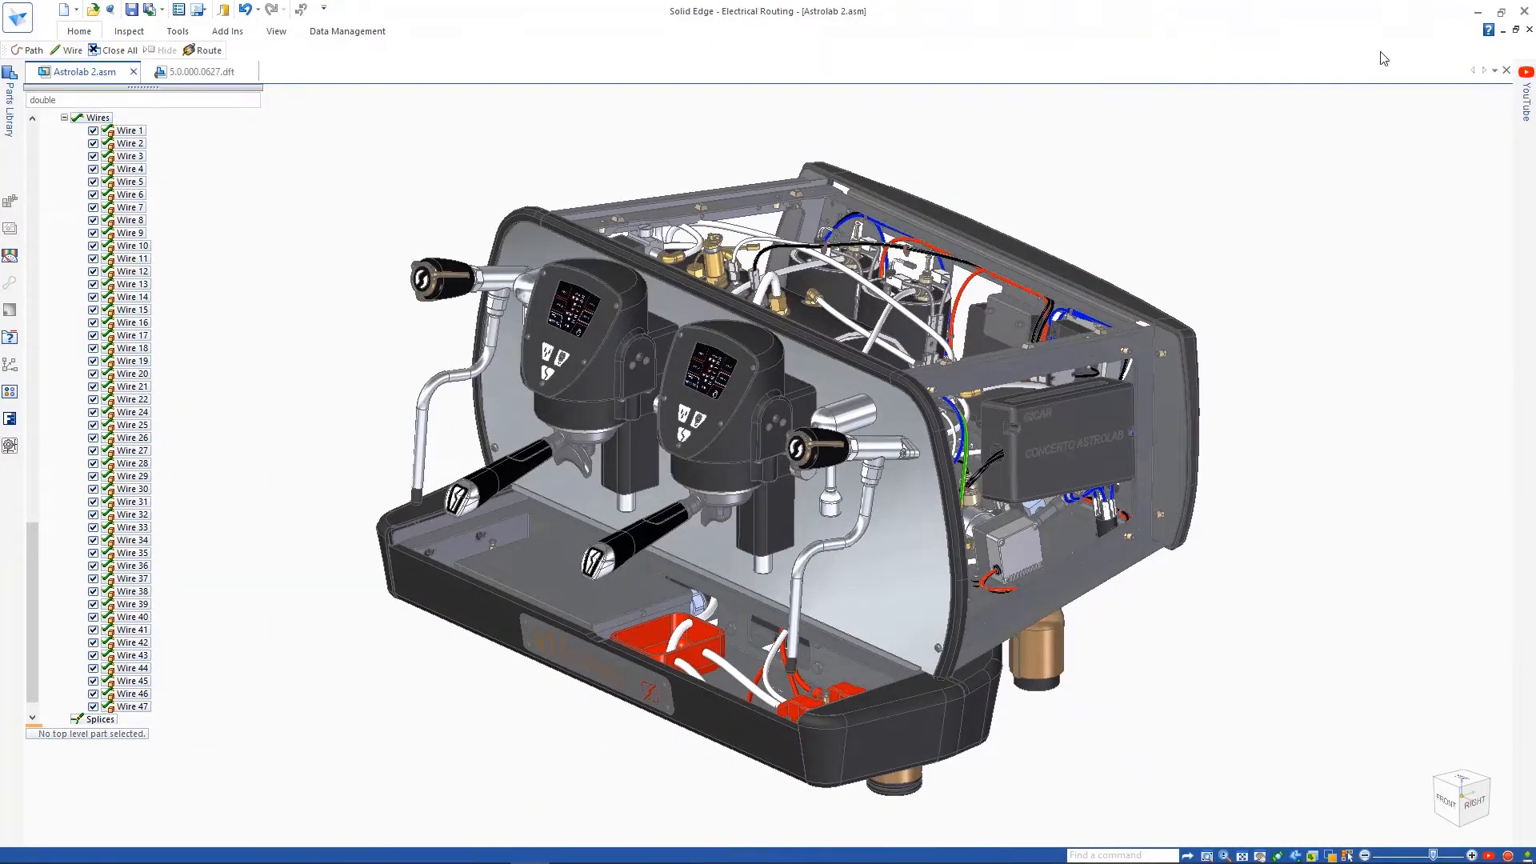
pyautogui.click(544, 17)
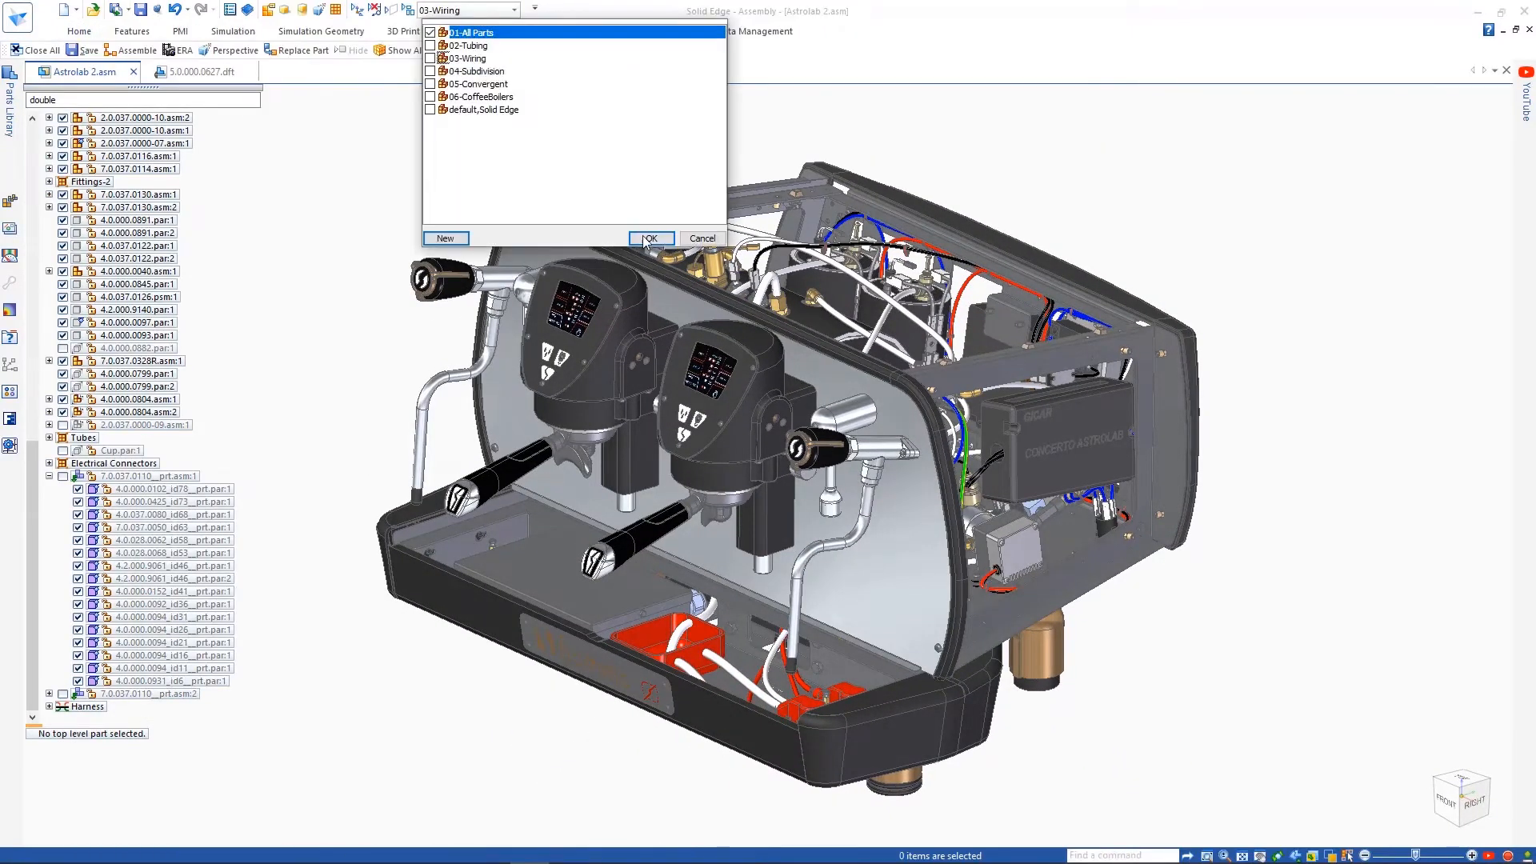
pyautogui.click(646, 244)
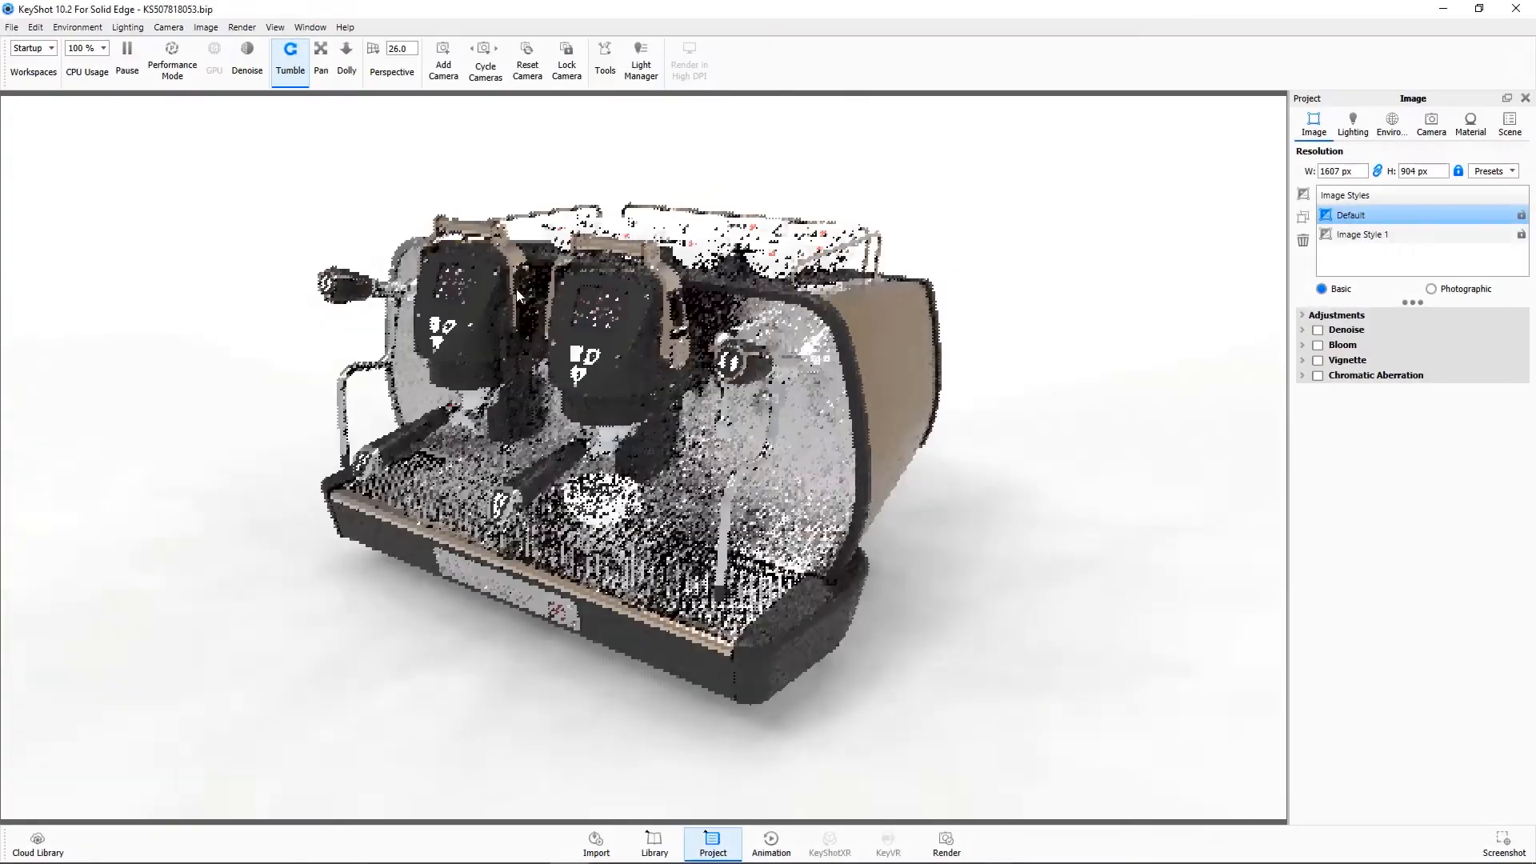
# Step: Switch to KeyShot and examine the rendered machine's brewing groups and convergent levers up close
pyautogui.scroll(5, 516, 290)
pyautogui.moveTo(474, 262); pyautogui.dragTo(694, 415, button='middle')
pyautogui.scroll(3, 607, 415)
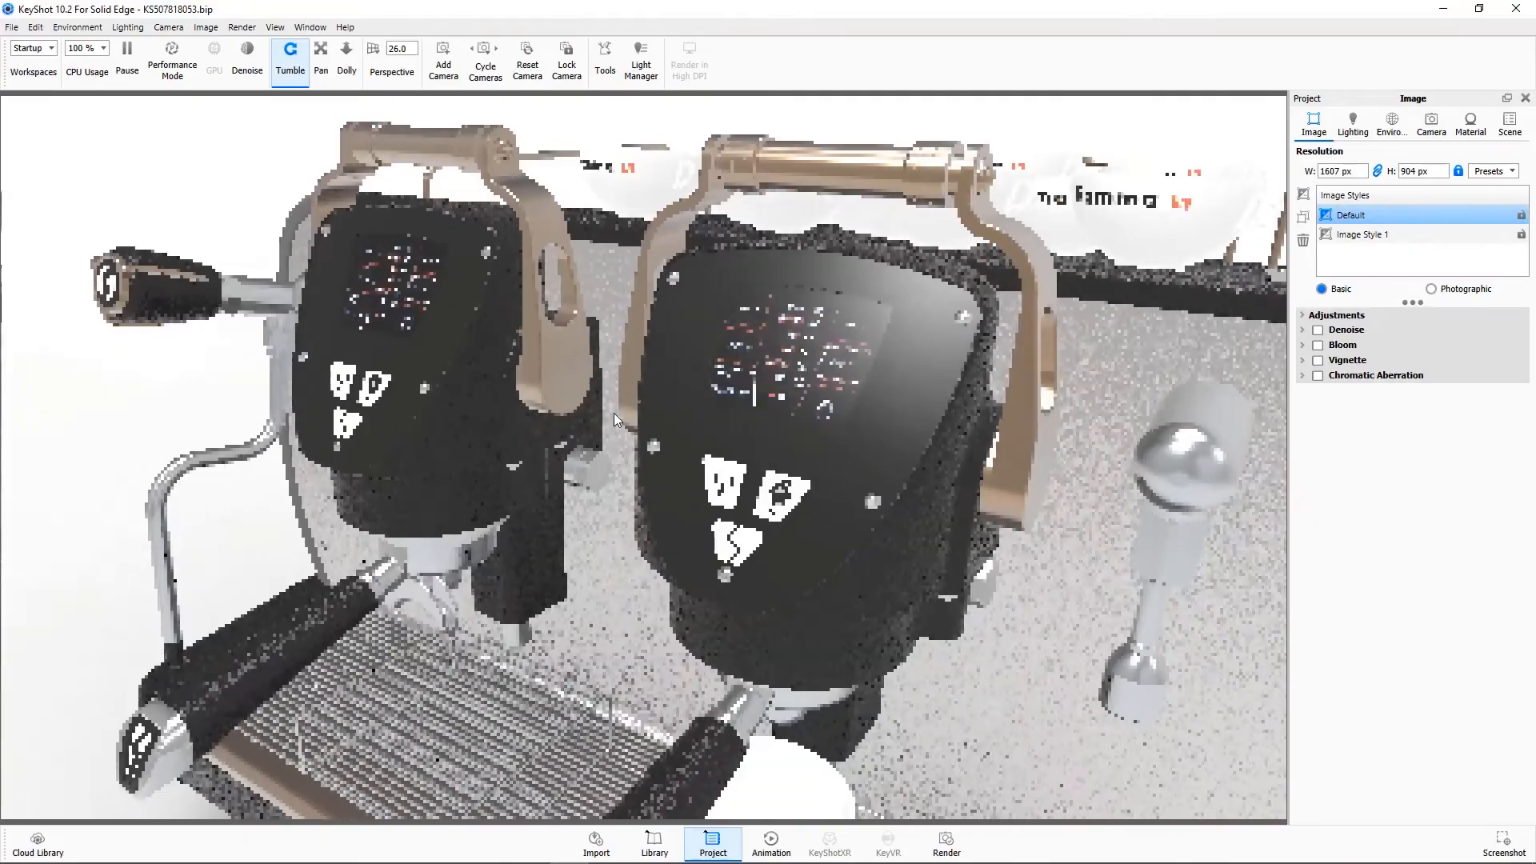
pyautogui.moveTo(613, 413); pyautogui.dragTo(628, 415)
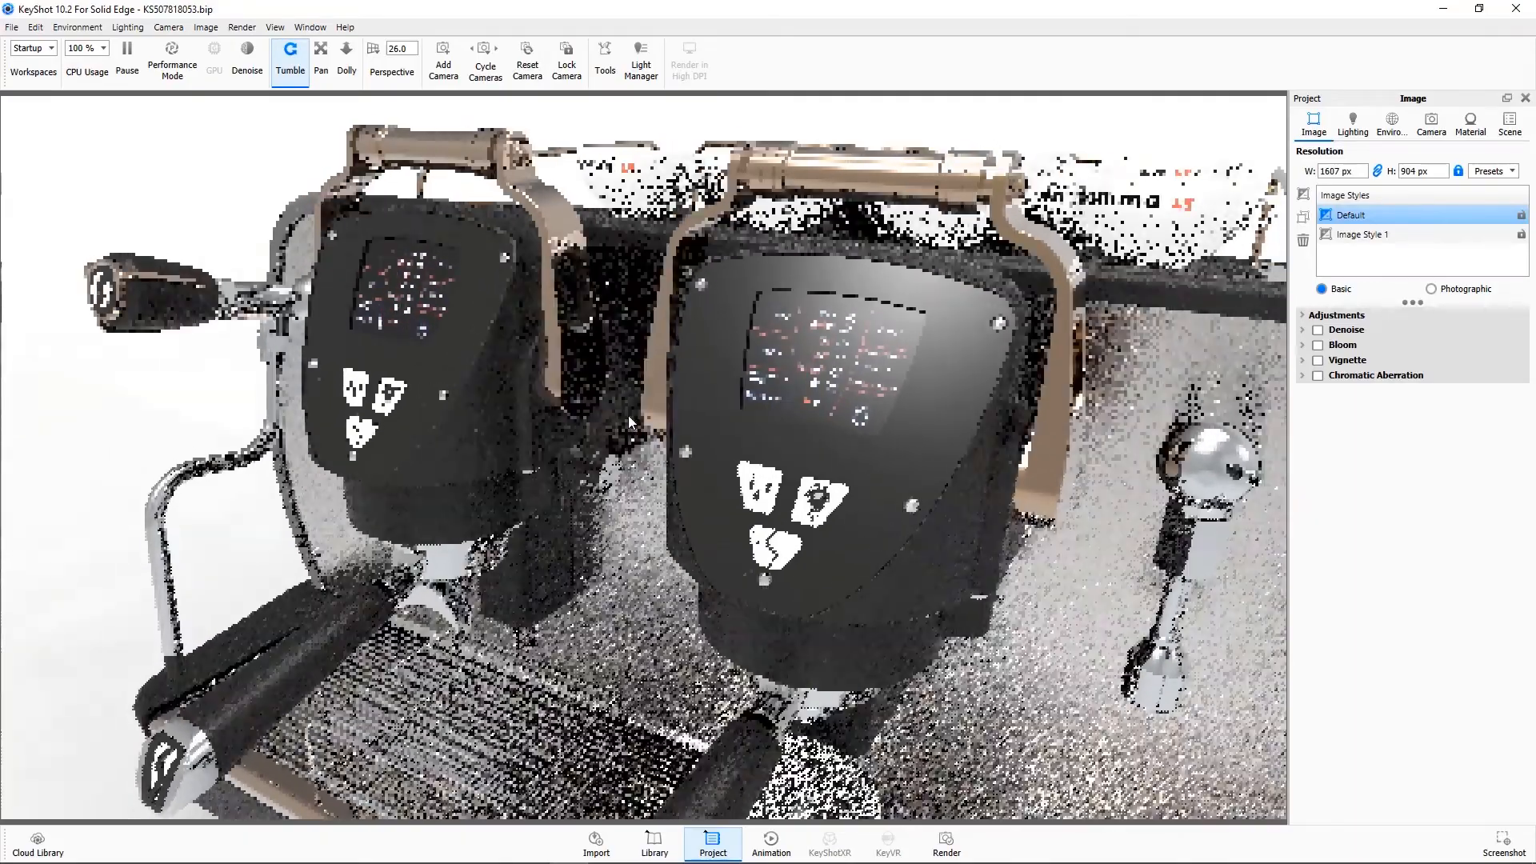